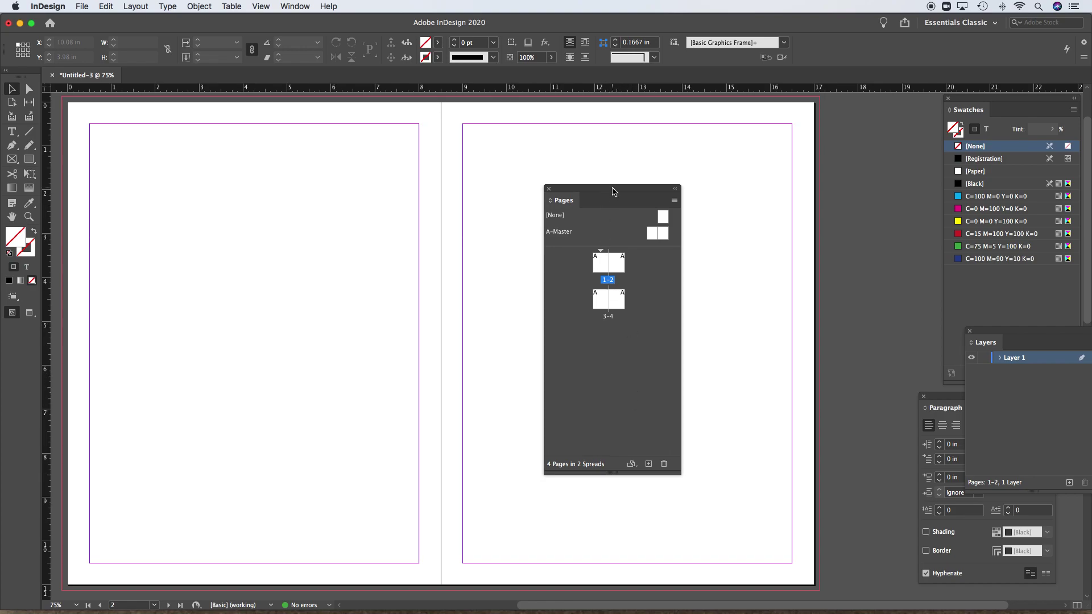
# - Move and lengthen the Pages panel, and open page 1 from it
pyautogui.moveTo(612, 188); pyautogui.dragTo(576, 95)
pyautogui.moveTo(575, 381); pyautogui.dragTo(591, 557)
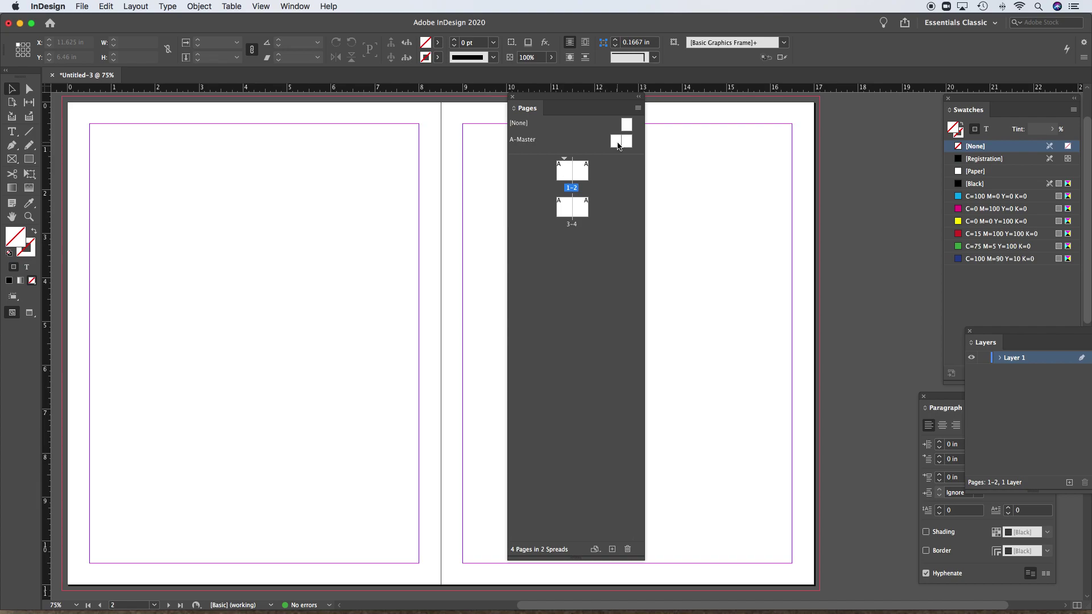
pyautogui.click(565, 173)
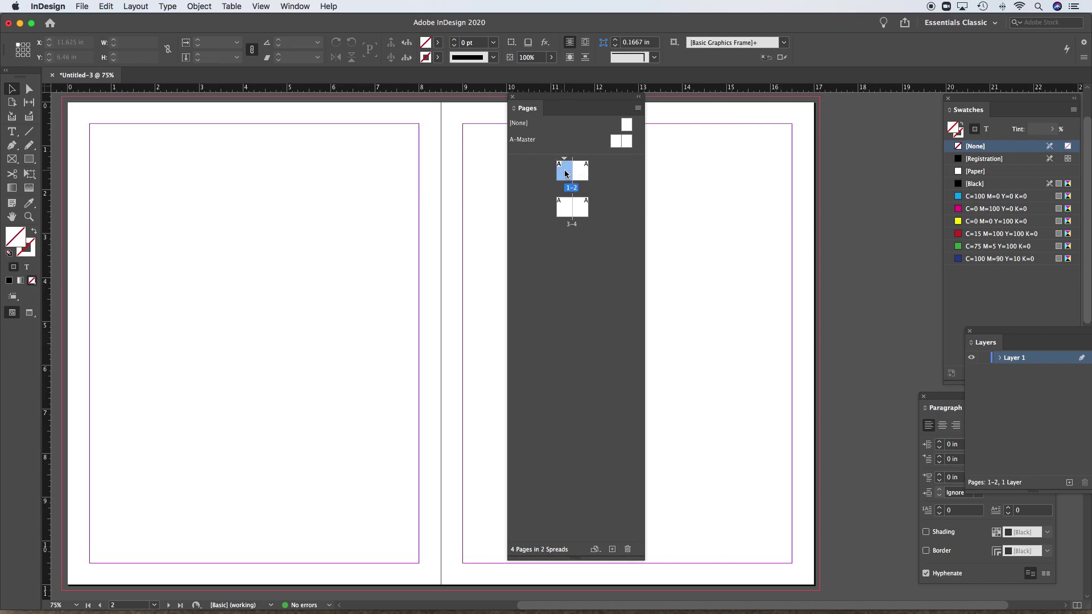
pyautogui.doubleClick(565, 172)
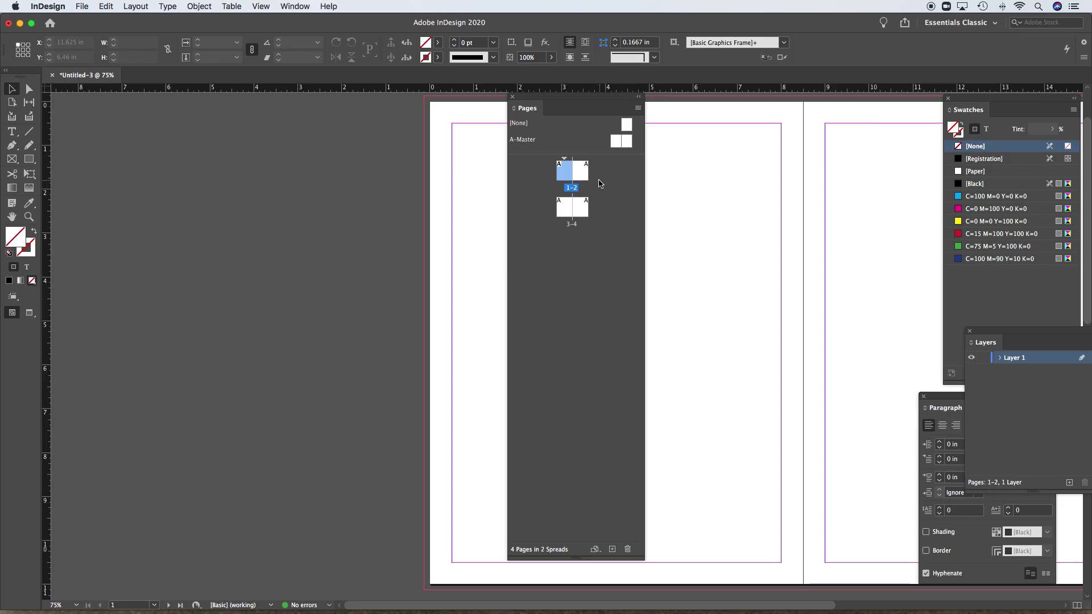
# - Display the A-Master spread and return to document page 1 to compare the master with the page it controls
pyautogui.doubleClick(616, 143)
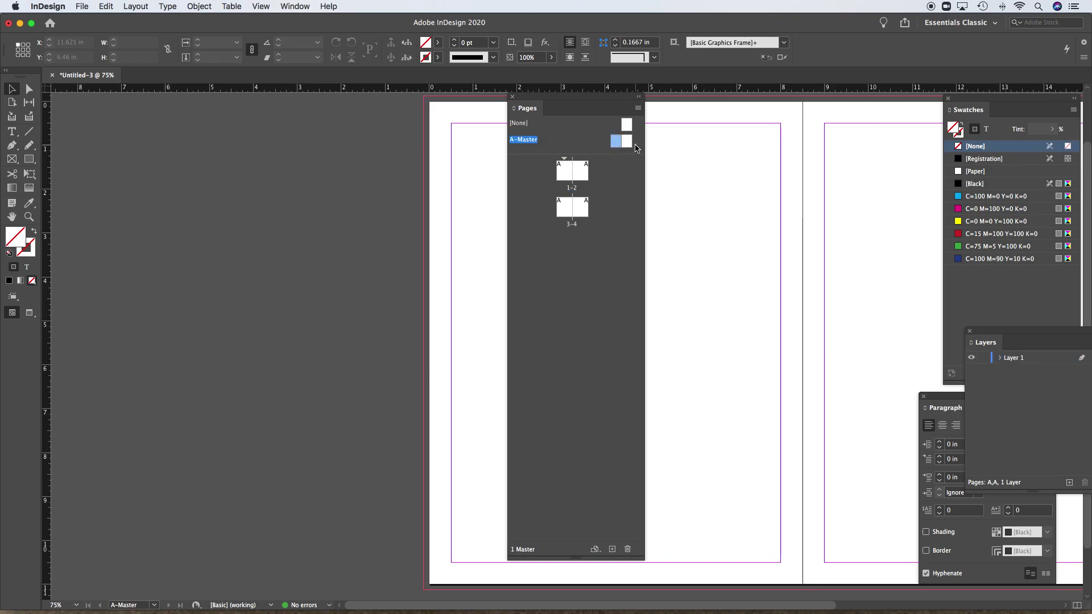
pyautogui.moveTo(722, 184); pyautogui.dragTo(390, 185)
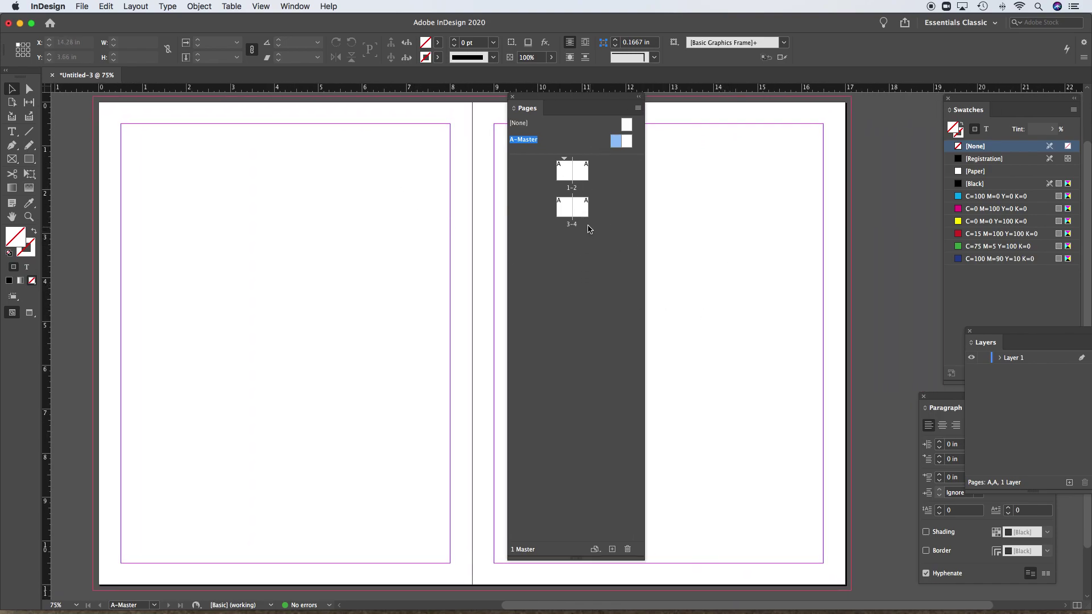
pyautogui.click(627, 142)
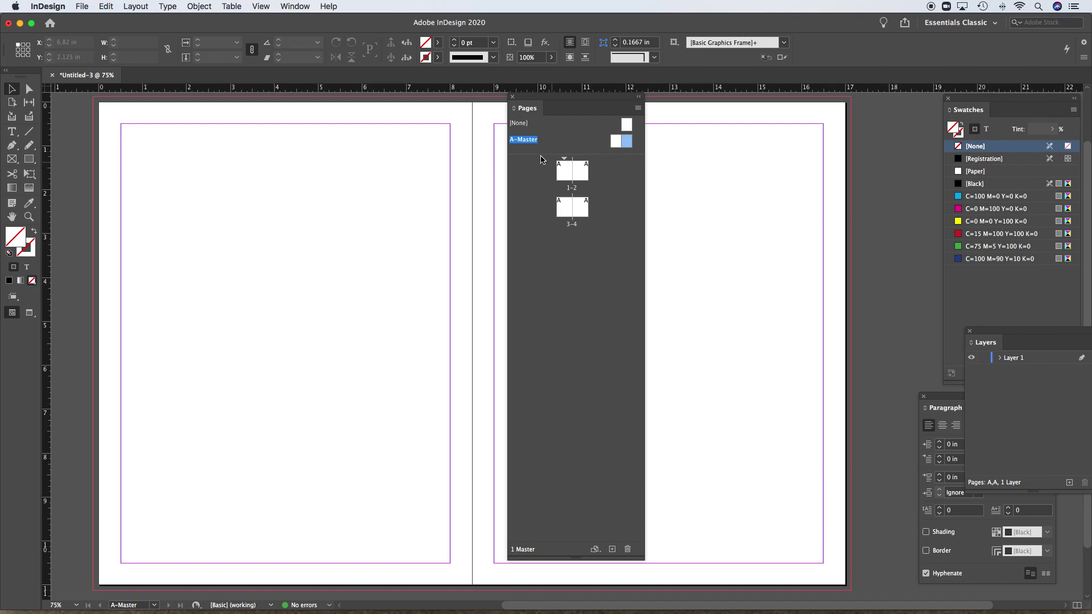
pyautogui.doubleClick(617, 142)
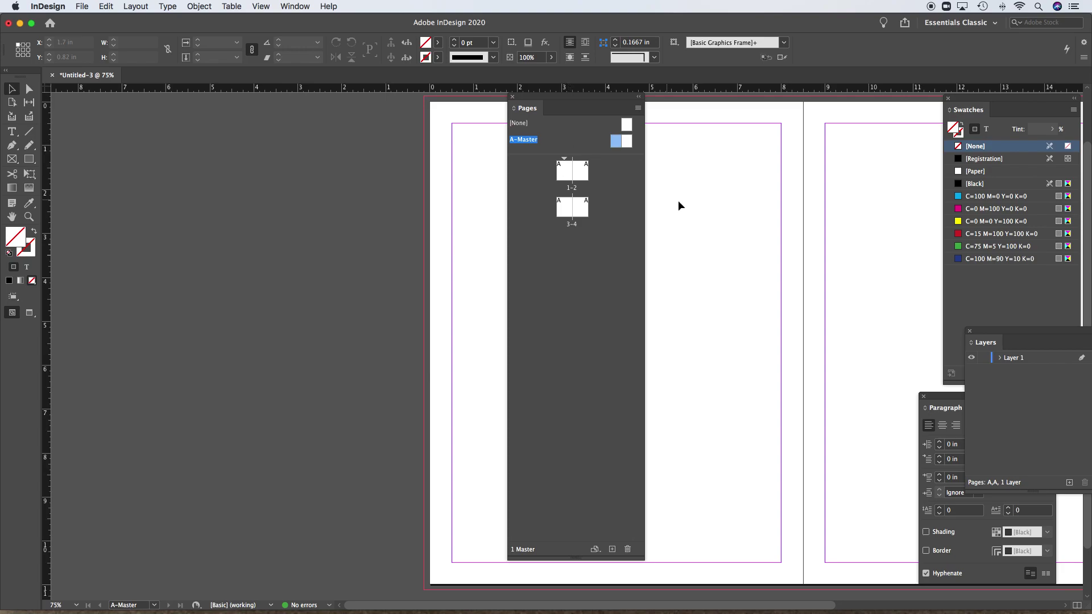
pyautogui.click(566, 174)
pyautogui.doubleClick(566, 173)
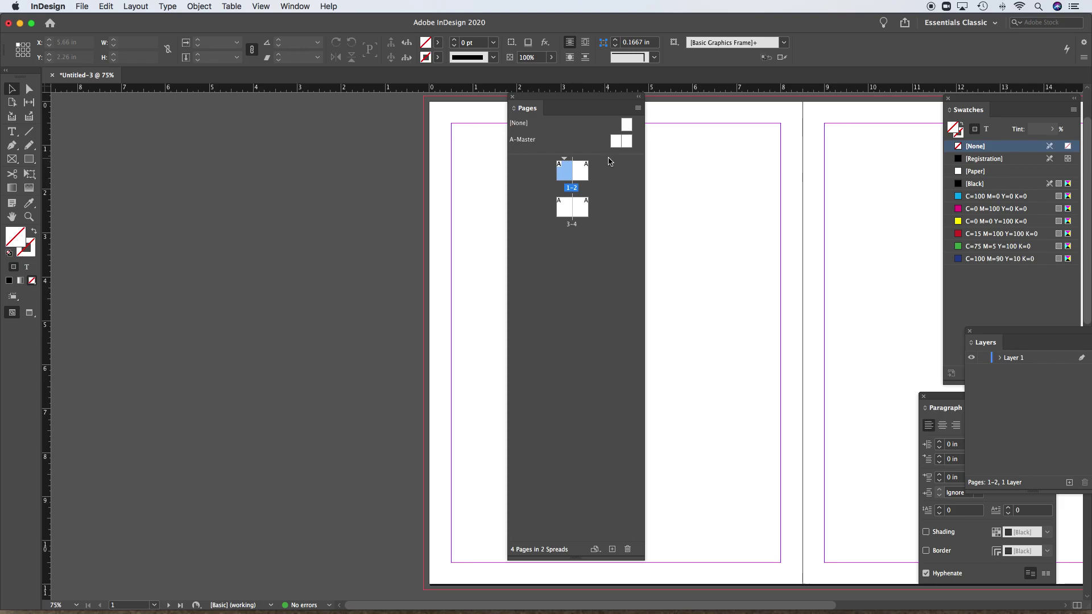
# - Open the A-Master spread for editing and move the Pages panel clear of its pages
pyautogui.doubleClick(616, 141)
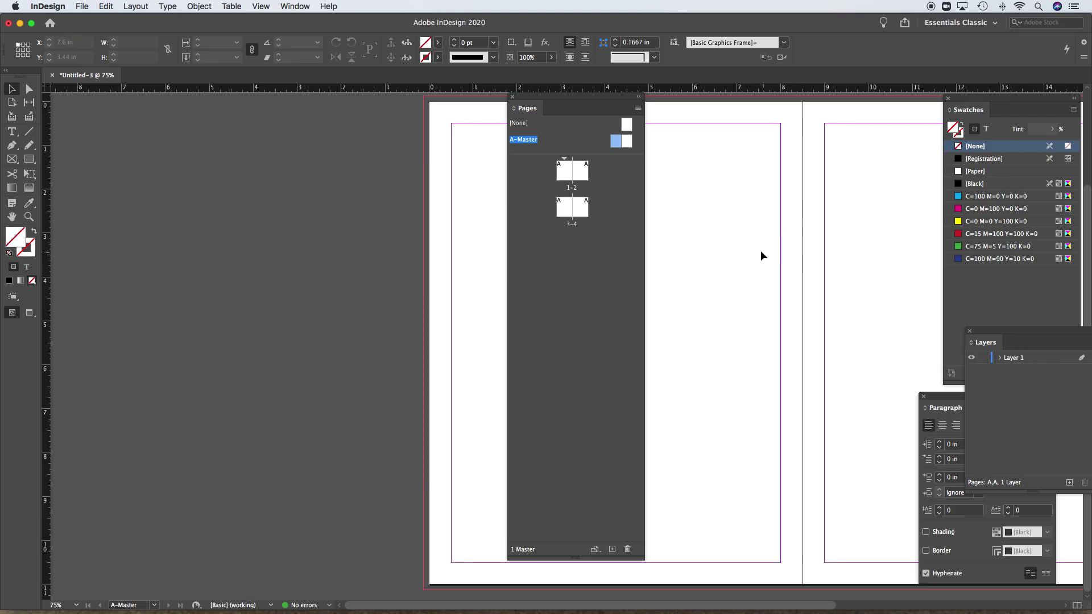
pyautogui.moveTo(592, 101); pyautogui.dragTo(149, 111)
pyautogui.moveTo(571, 185); pyautogui.dragTo(356, 185)
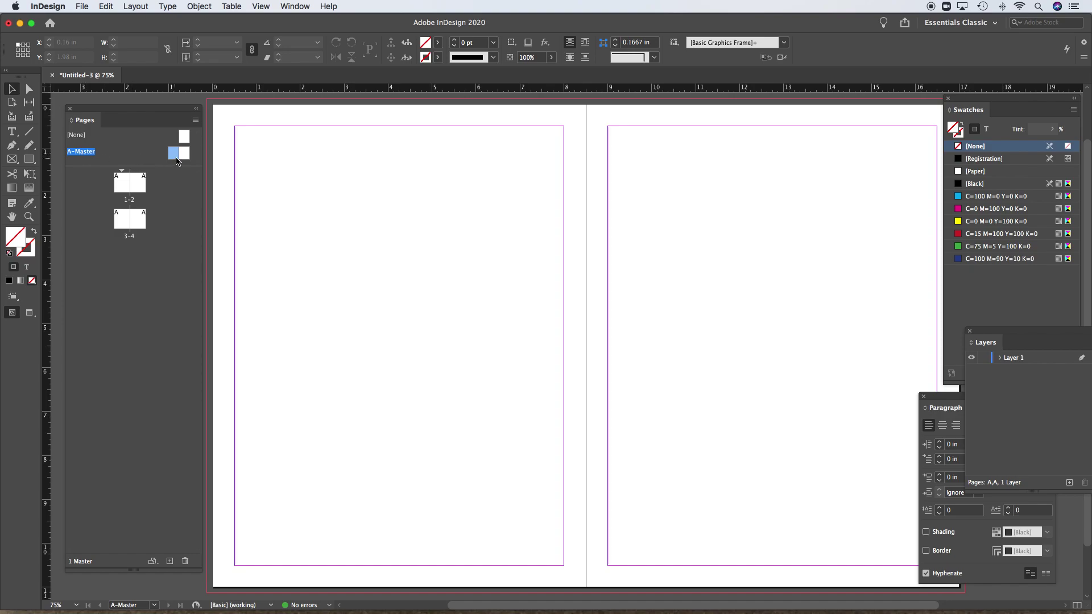
# - Draw a [Black]-filled circle about 3.74 in wide on the left A-Master page and duplicate it onto the right master page
pyautogui.click(28, 160)
pyautogui.click(74, 183)
pyautogui.moveTo(311, 200); pyautogui.dragTo(476, 363)
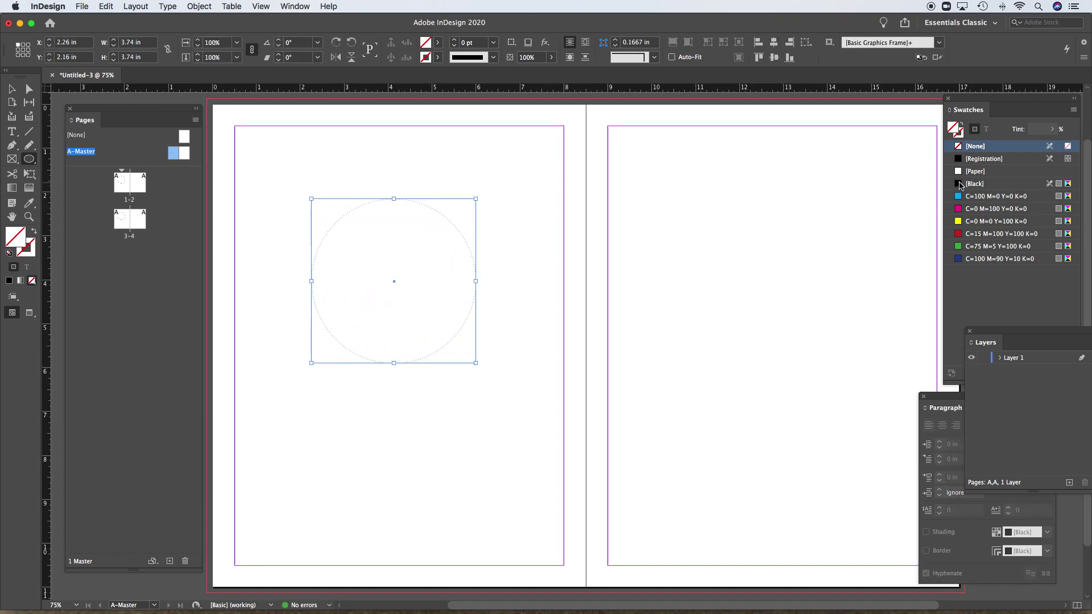
pyautogui.click(960, 183)
pyautogui.click(11, 89)
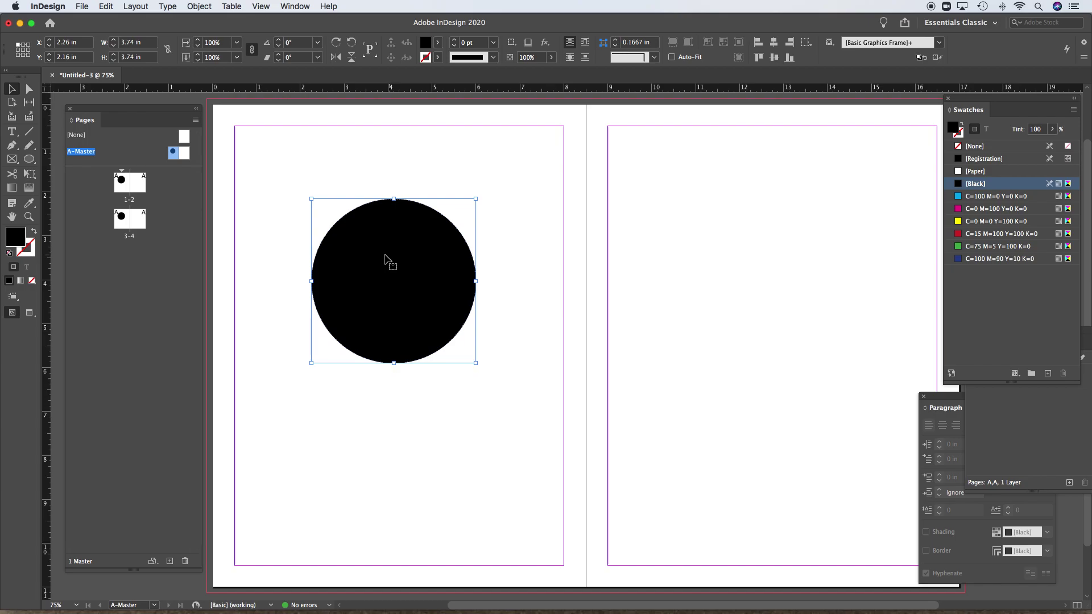
pyautogui.moveTo(382, 256); pyautogui.dragTo(788, 241)
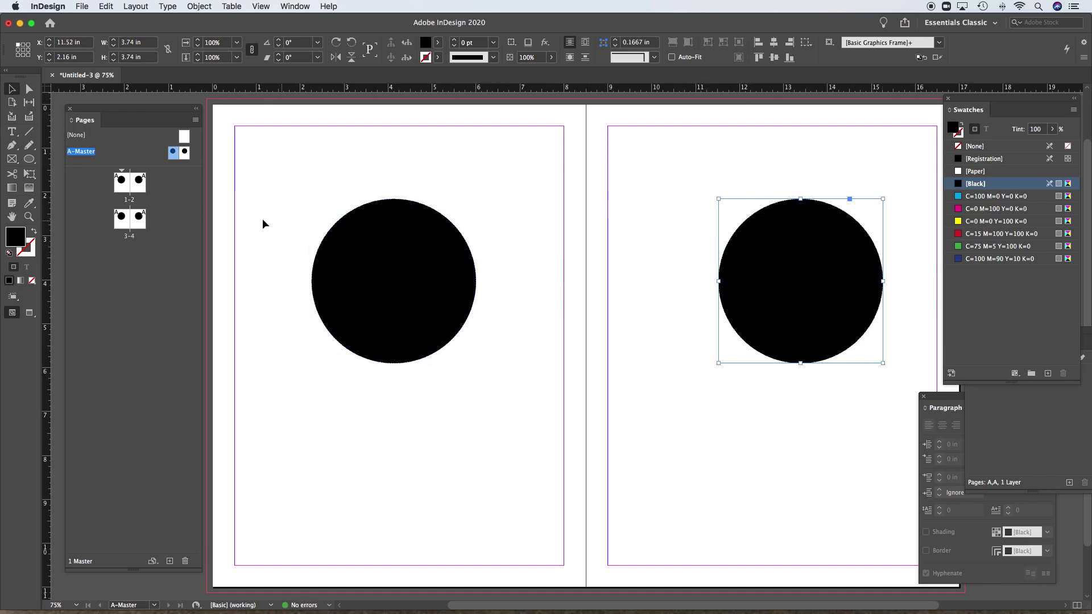
# - Open page 1 and override its master circle so it can be edited on the page
pyautogui.doubleClick(124, 188)
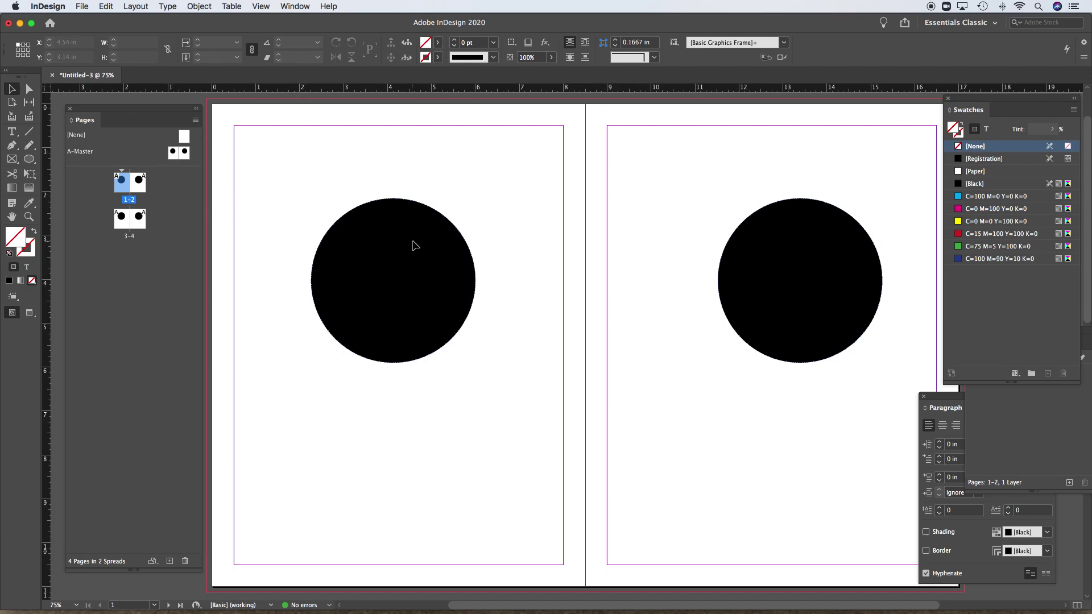
pyautogui.moveTo(670, 185); pyautogui.dragTo(835, 381)
pyautogui.click(424, 264)
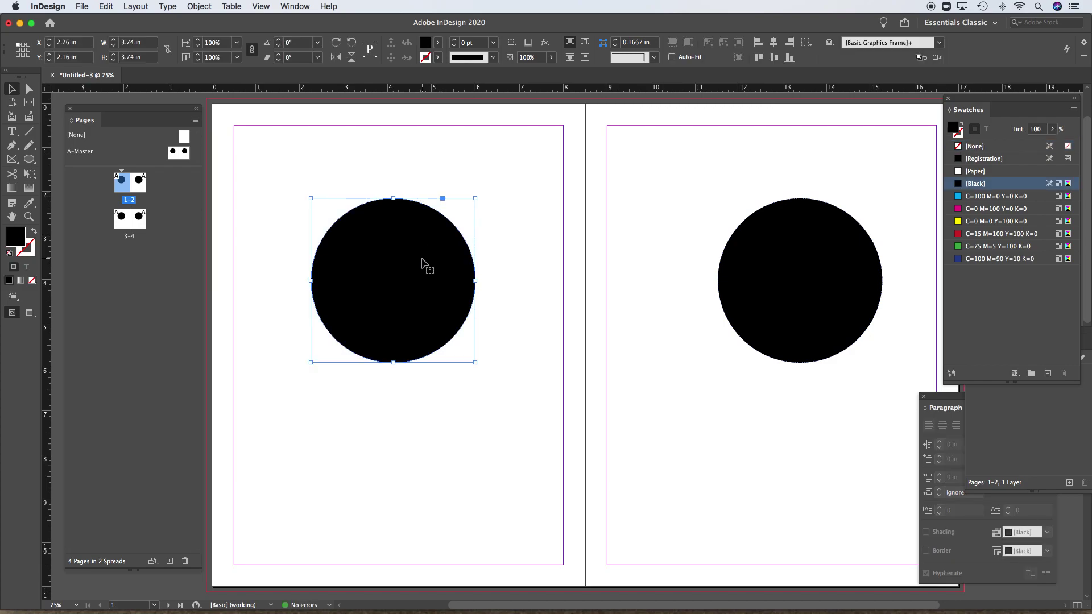
# - Delete the overridden circle from page 1 and undo the deletion
pyautogui.press('Delete')
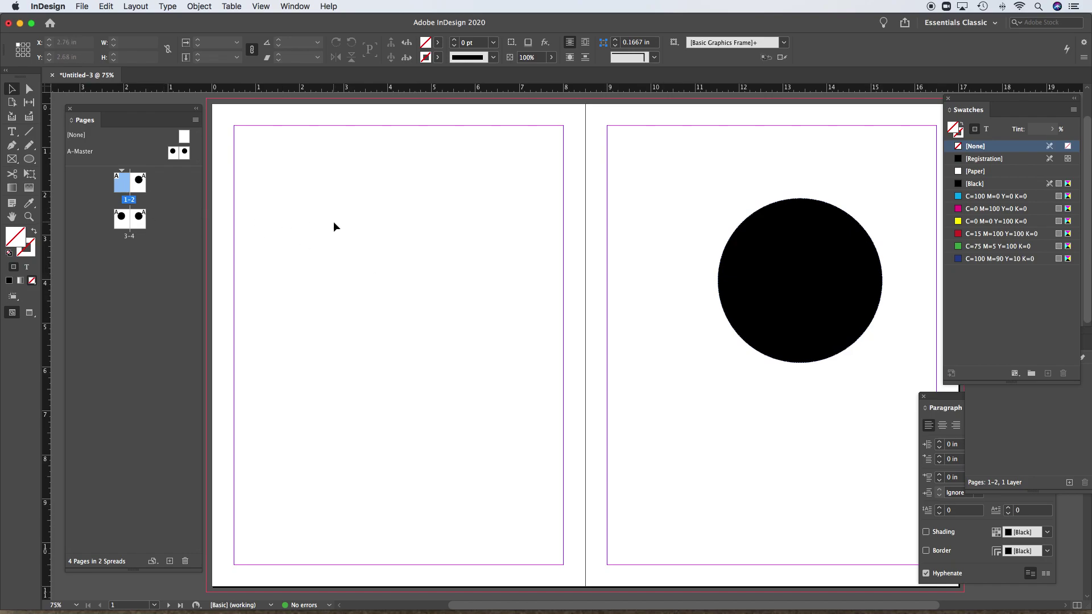
pyautogui.press('super+z')
# - Apply the [None] master to page 4, compare the two spreads, and undo the master change
pyautogui.click(186, 159)
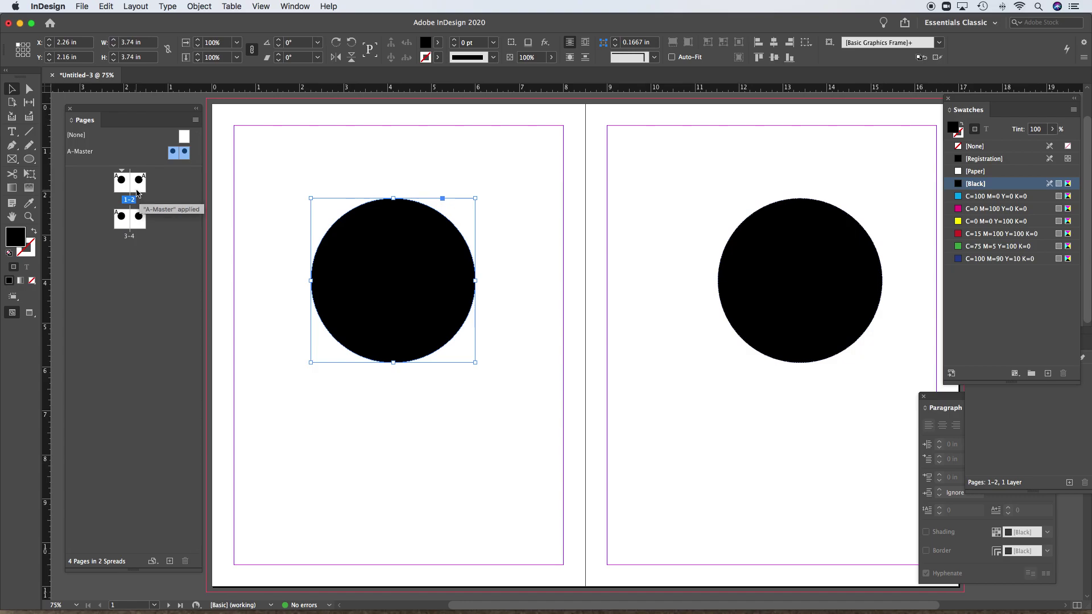
pyautogui.click(183, 138)
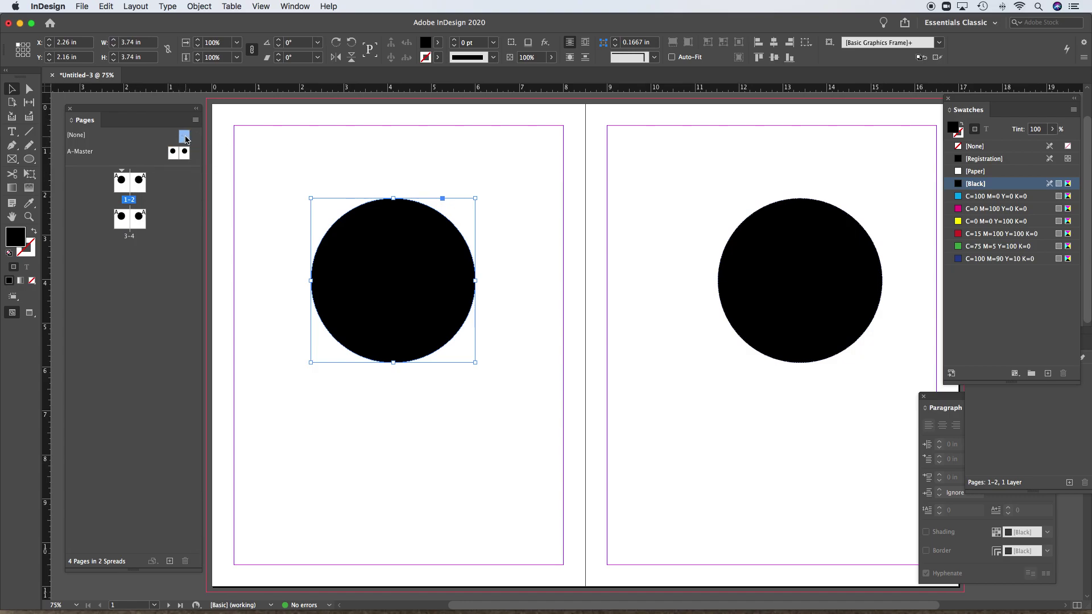
pyautogui.moveTo(185, 139); pyautogui.dragTo(140, 220)
pyautogui.scroll(-10, 663, 486)
pyautogui.moveTo(623, 312); pyautogui.dragTo(630, 266)
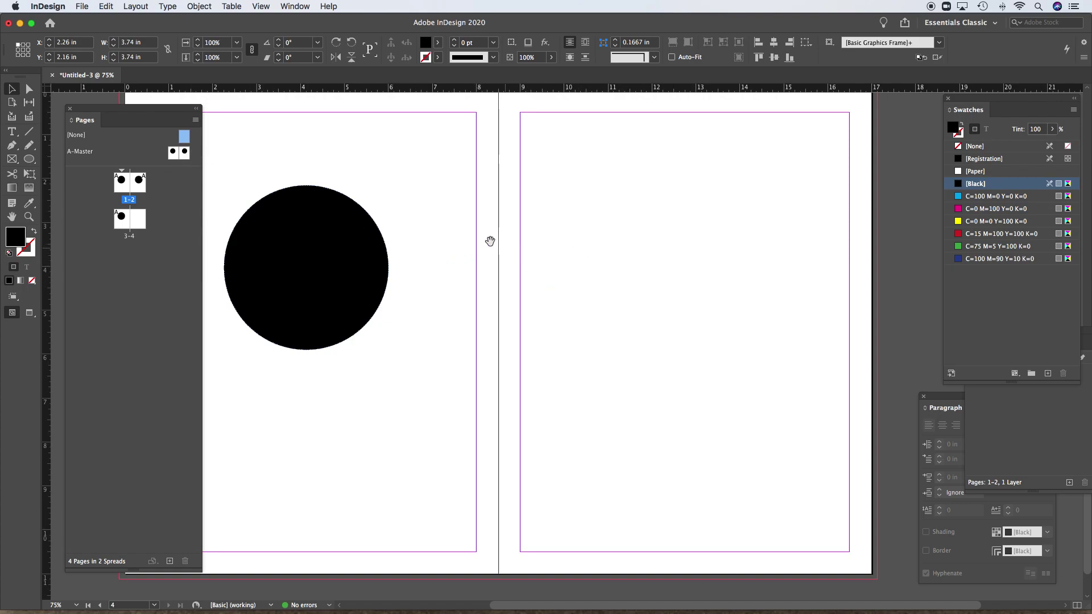
pyautogui.scroll(8, 488, 239)
pyautogui.scroll(4, 541, 418)
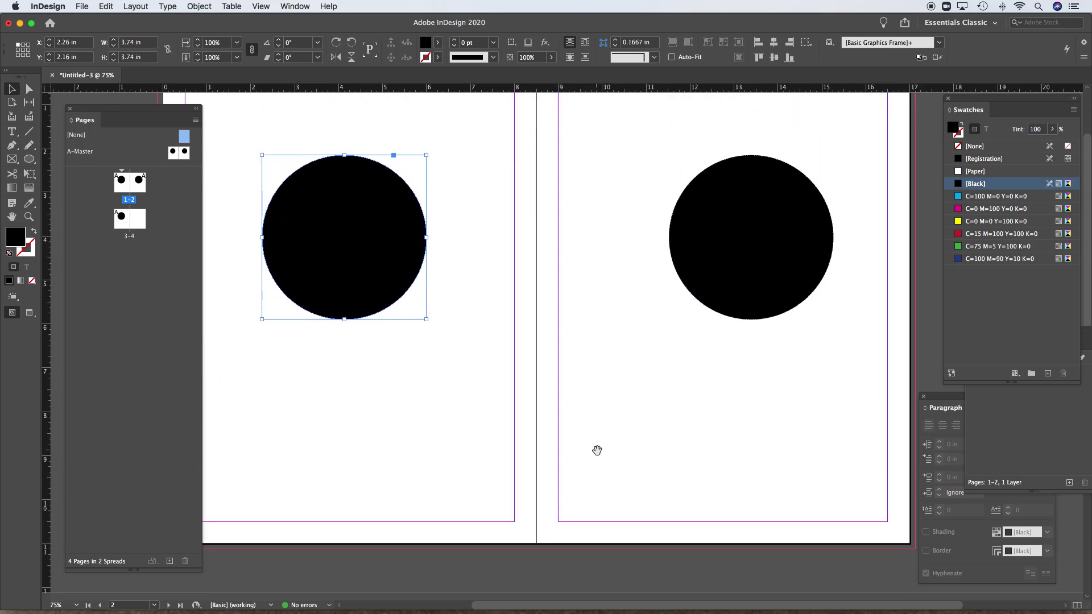
pyautogui.scroll(-8, 598, 446)
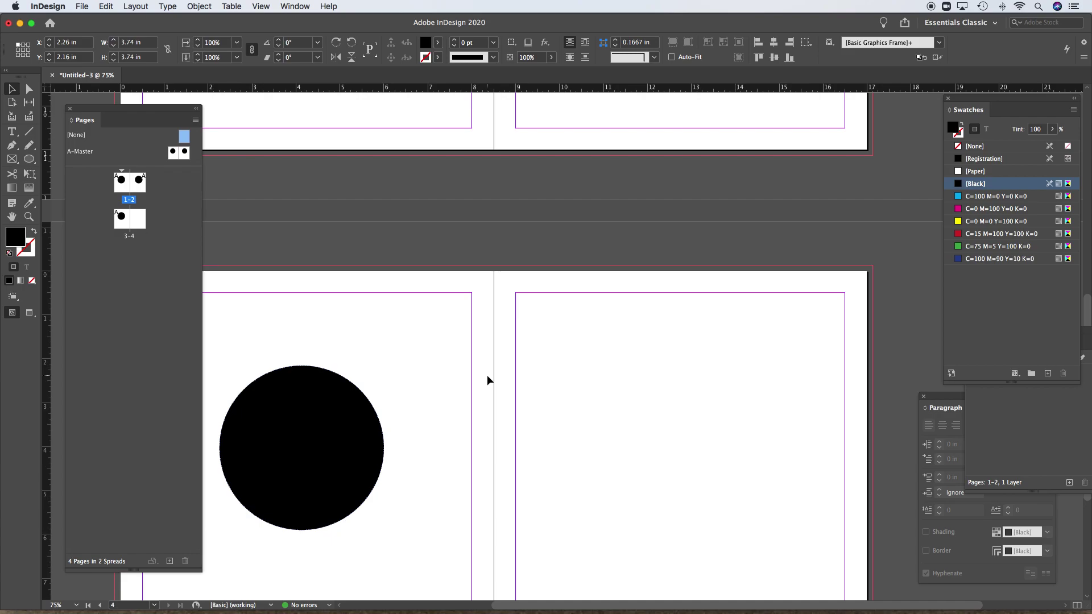
pyautogui.press('super+z')
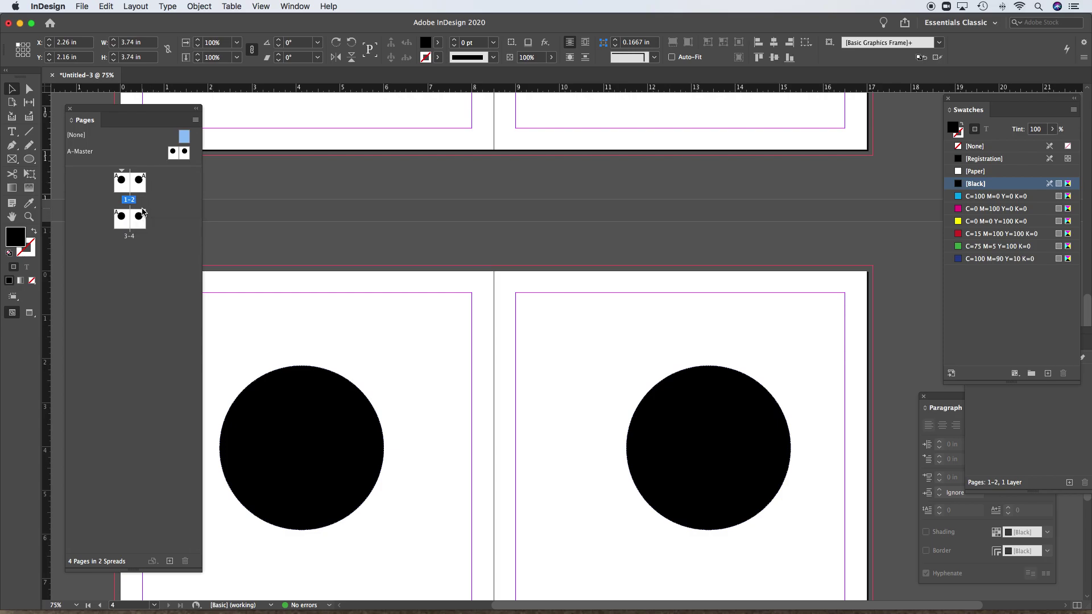
pyautogui.moveTo(368, 322); pyautogui.dragTo(459, 377)
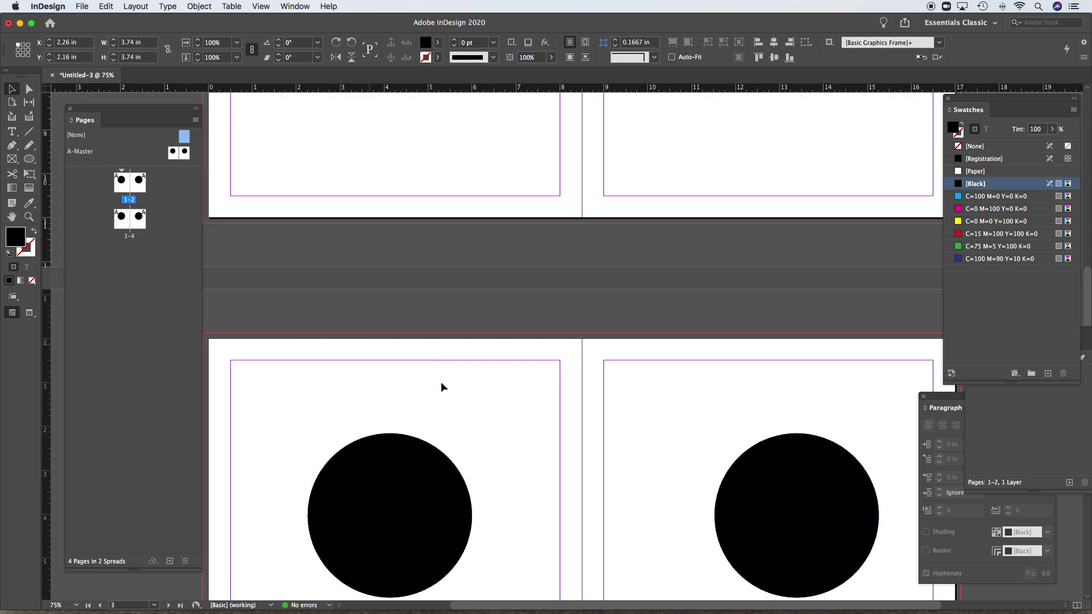
# - Delete both circles from the A-Master spread
pyautogui.doubleClick(175, 154)
pyautogui.moveTo(312, 246); pyautogui.dragTo(496, 429)
pyautogui.press('Delete')
pyautogui.moveTo(688, 245); pyautogui.dragTo(918, 476)
pyautogui.press('Delete')
pyautogui.moveTo(583, 378); pyautogui.dragTo(587, 316)
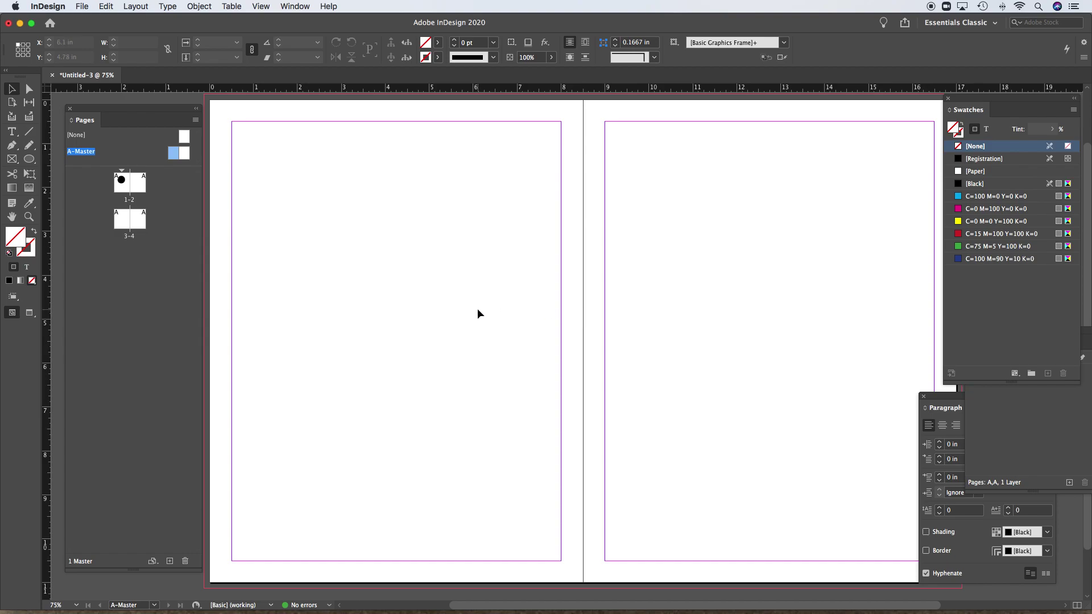
pyautogui.click(147, 330)
pyautogui.moveTo(370, 204); pyautogui.dragTo(455, 391)
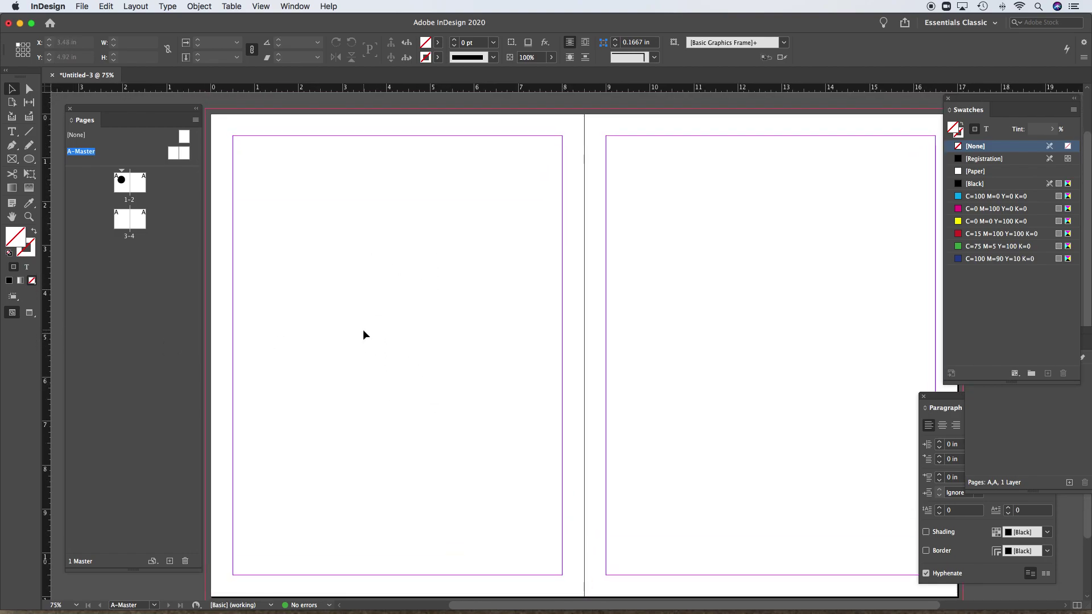
# - Open page 1 and delete its remaining overridden circle
pyautogui.doubleClick(124, 190)
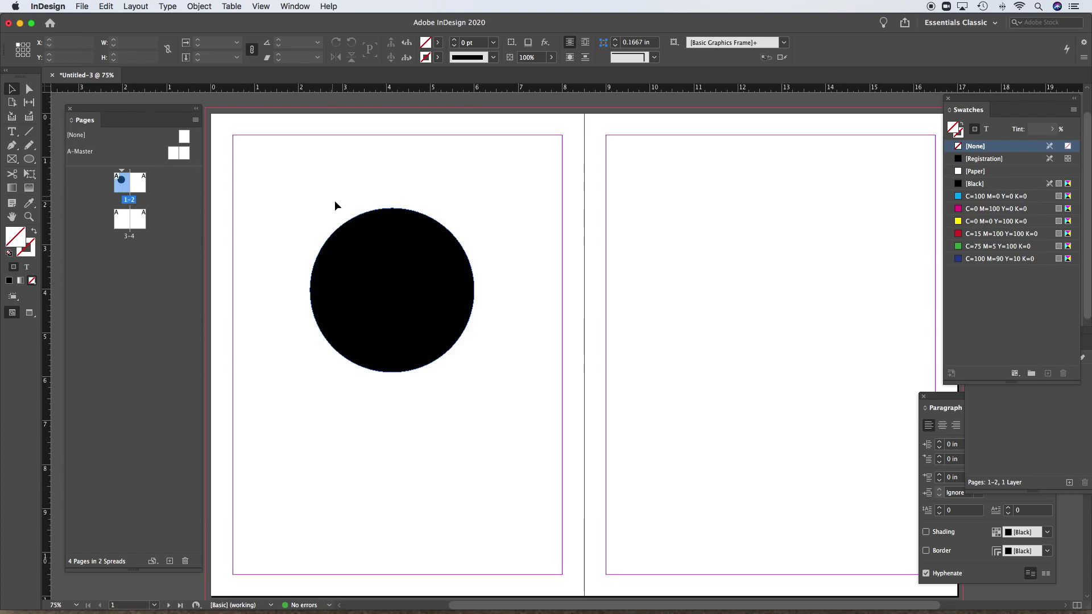
pyautogui.click(384, 272)
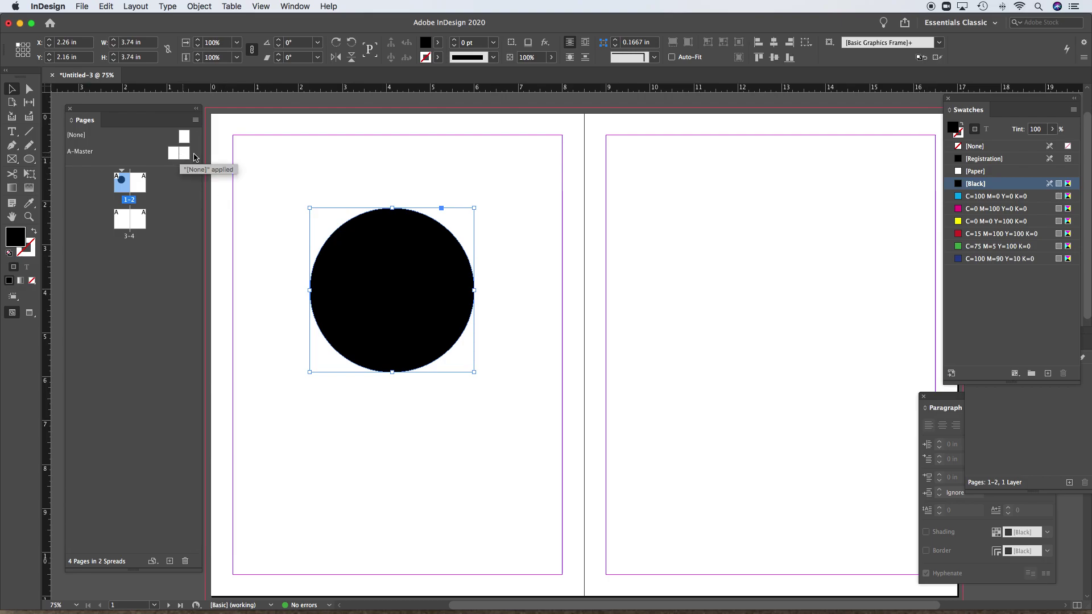
pyautogui.click(271, 166)
pyautogui.click(413, 286)
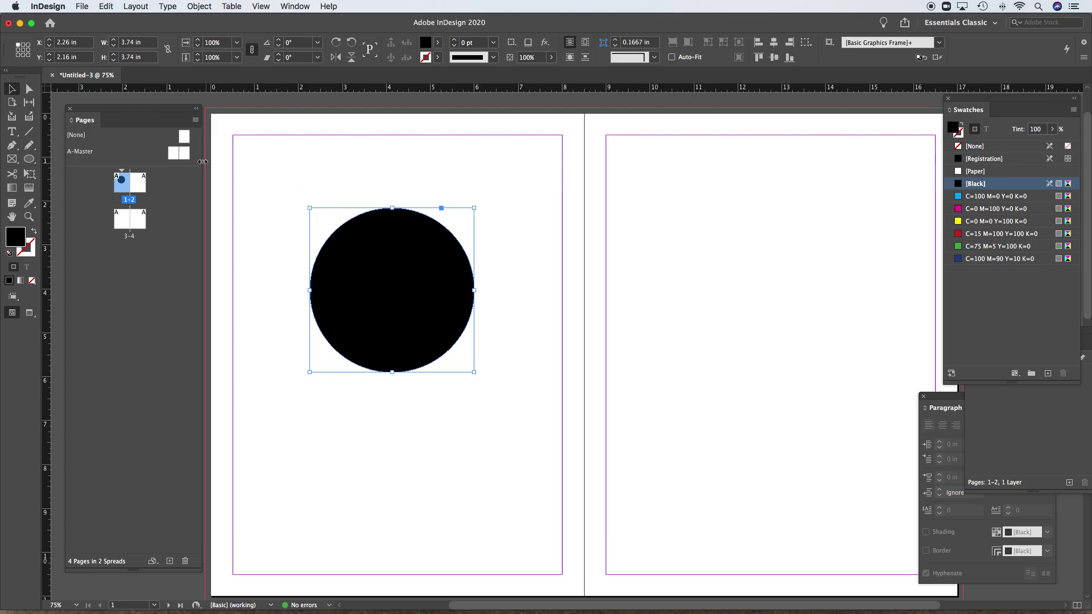
pyautogui.click(348, 181)
pyautogui.click(375, 250)
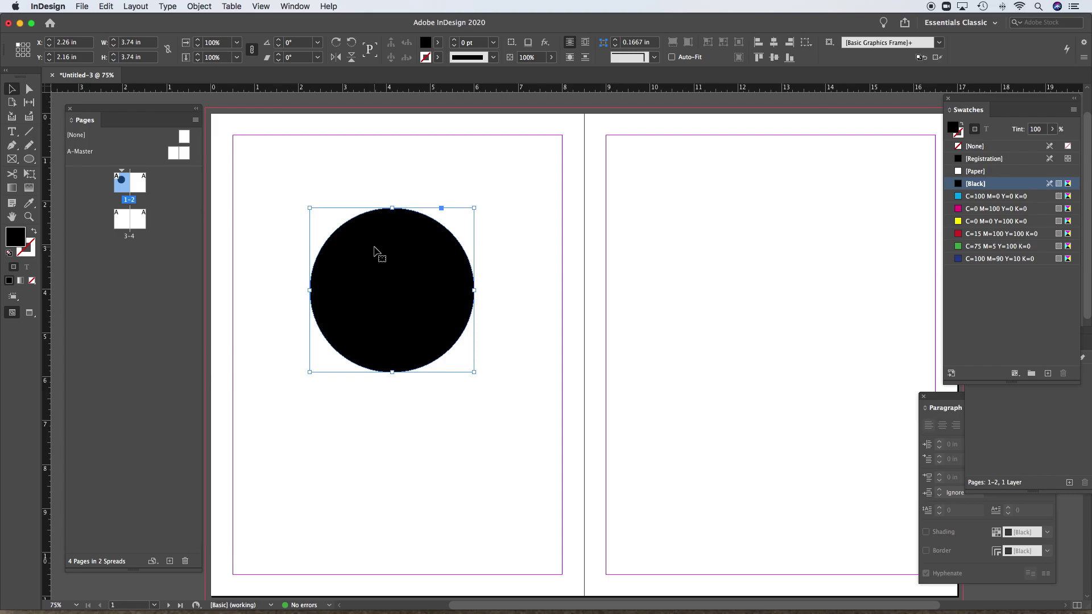
pyautogui.press('Delete')
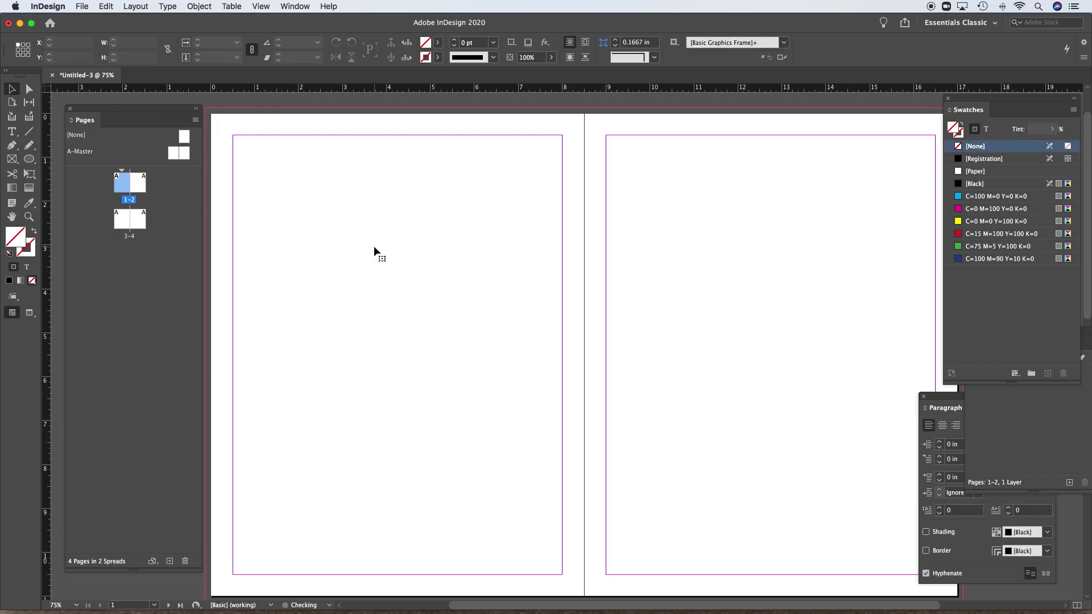
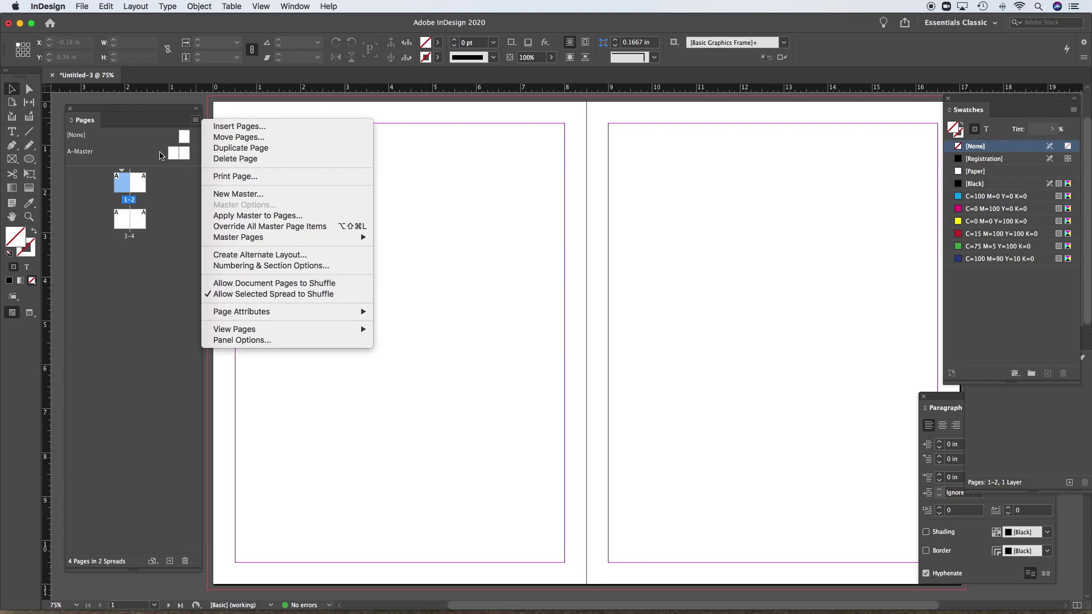
# - Open the A-Master spread and draw a text frame about 2.32 by 0.74 in near the left page's lower-left margin corner
pyautogui.click(160, 155)
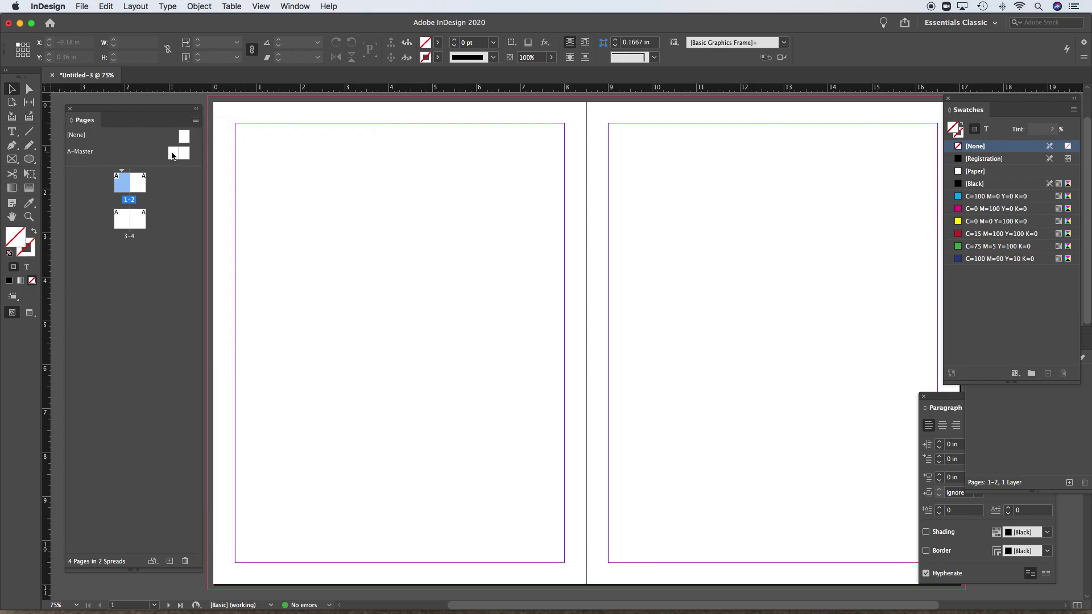
pyautogui.doubleClick(175, 154)
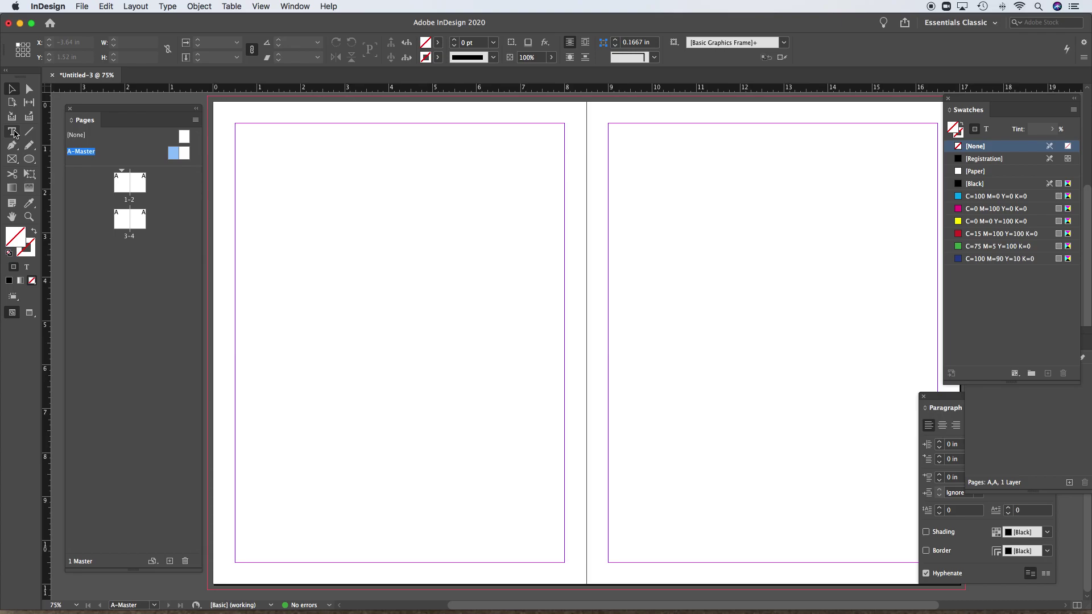
pyautogui.click(12, 134)
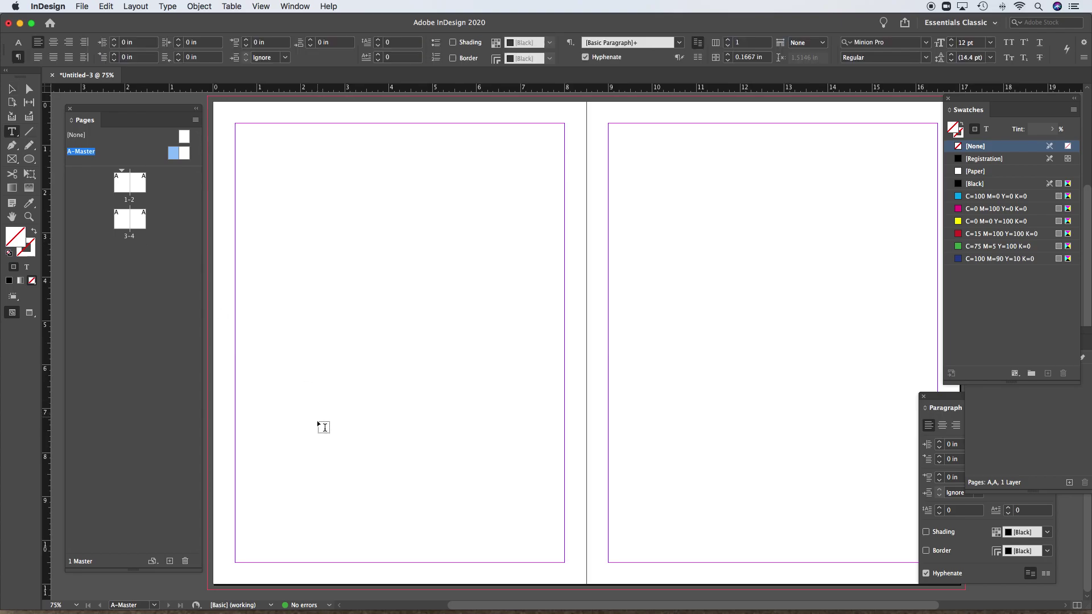
pyautogui.doubleClick(175, 157)
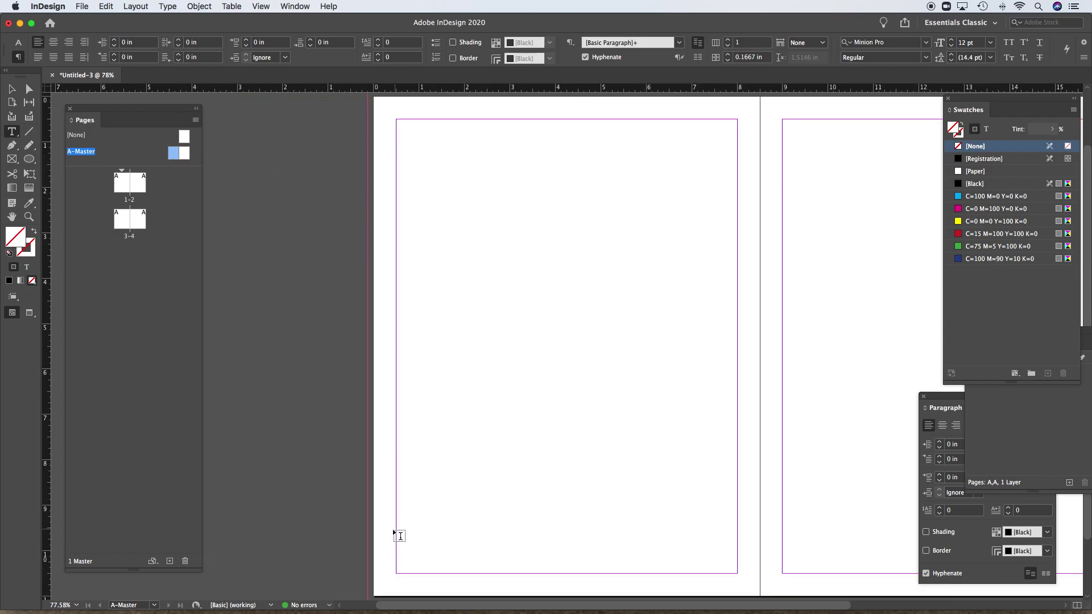
pyautogui.moveTo(416, 509); pyautogui.dragTo(519, 541)
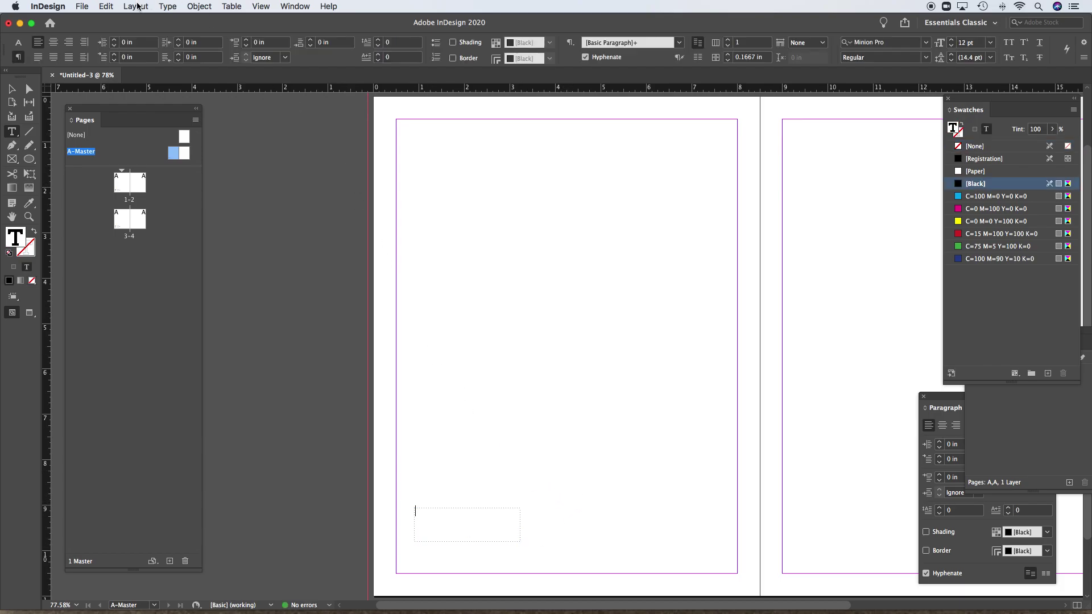
# - Insert a Current Page Number marker into the new text frame on the master's left page
pyautogui.click(169, 7)
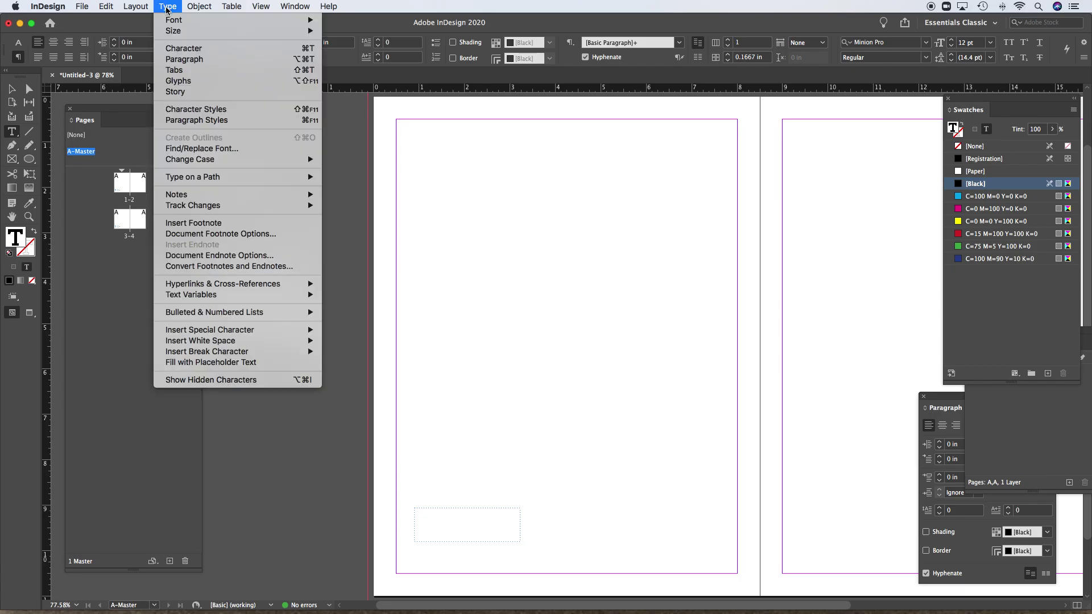
pyautogui.moveTo(320, 334)
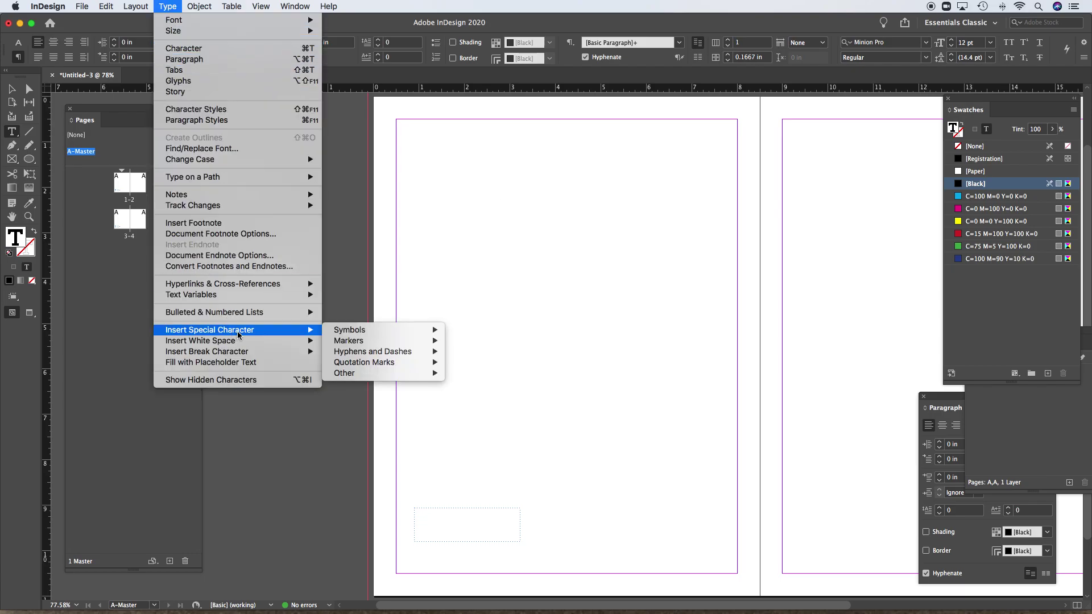
pyautogui.moveTo(352, 340)
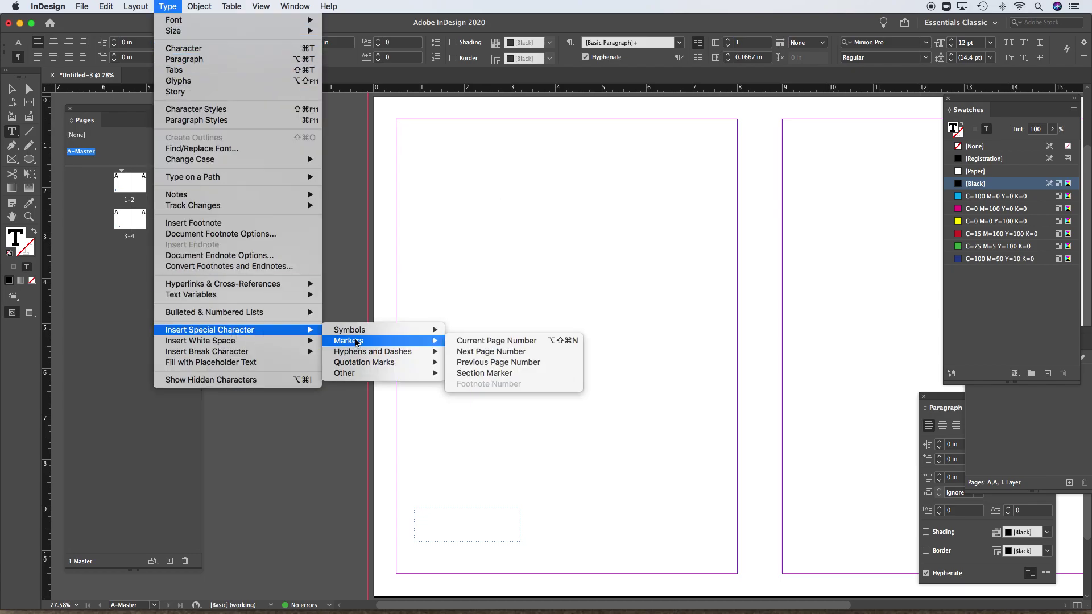
pyautogui.click(511, 341)
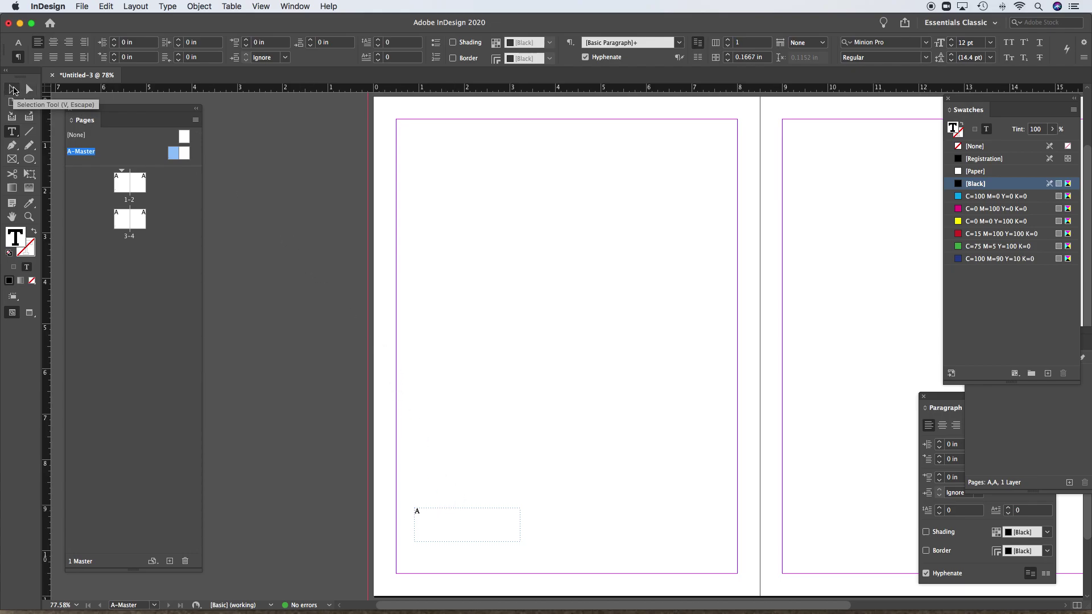
pyautogui.click(10, 89)
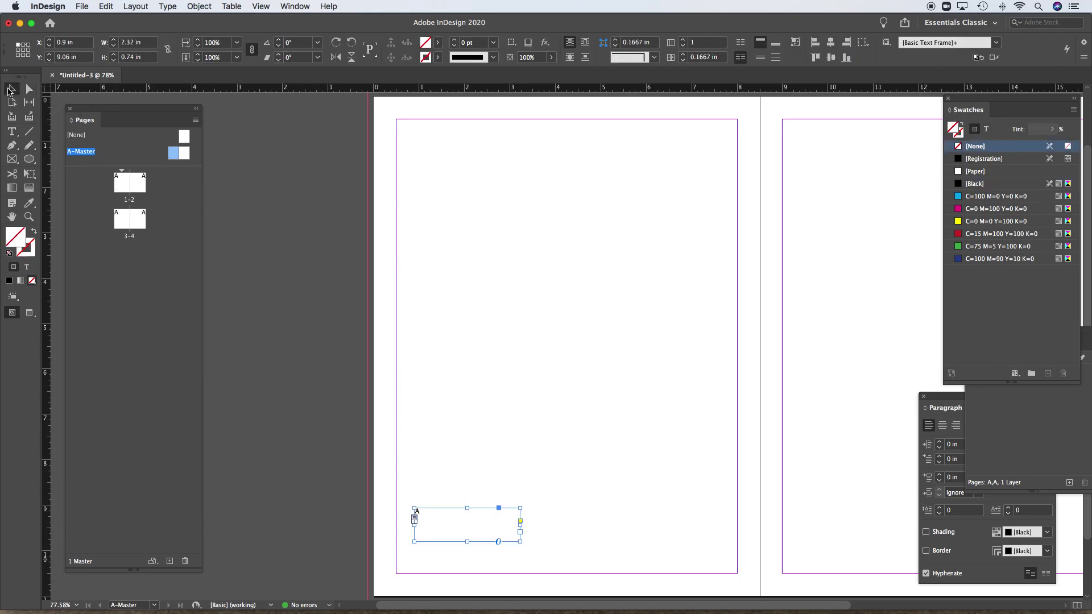
# - Examine the automatic page numbers on the left pages of both document spreads
pyautogui.doubleClick(123, 185)
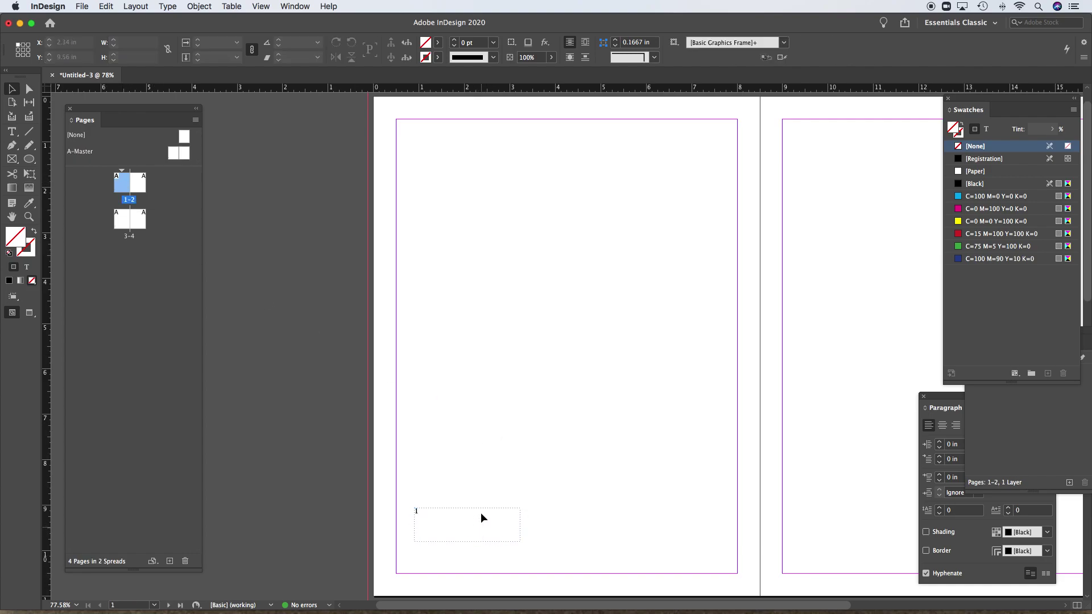
pyautogui.moveTo(753, 319); pyautogui.dragTo(605, 322)
pyautogui.scroll(-15, 606, 322)
pyautogui.hscroll(-4, 606, 322)
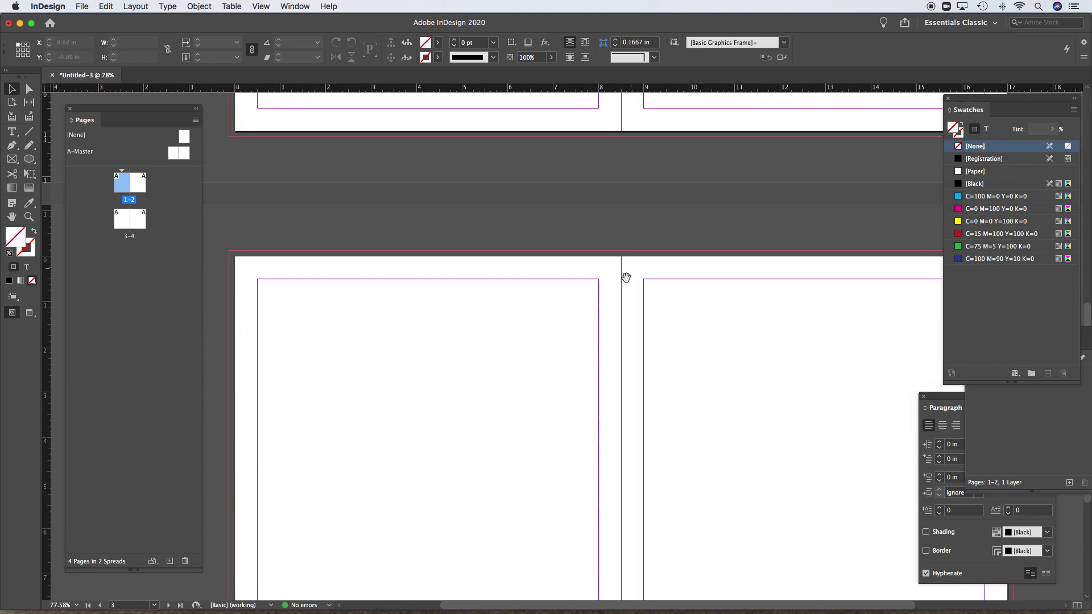
pyautogui.scroll(-2, 628, 377)
pyautogui.hscroll(-1, 627, 377)
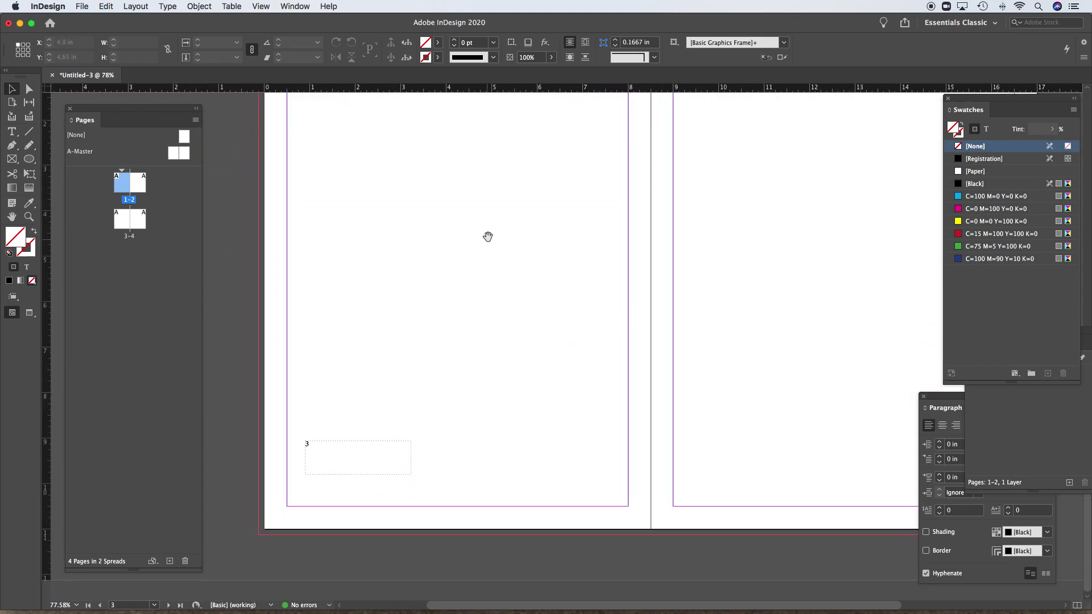
pyautogui.scroll(10, 522, 430)
pyautogui.hscroll(-1, 522, 429)
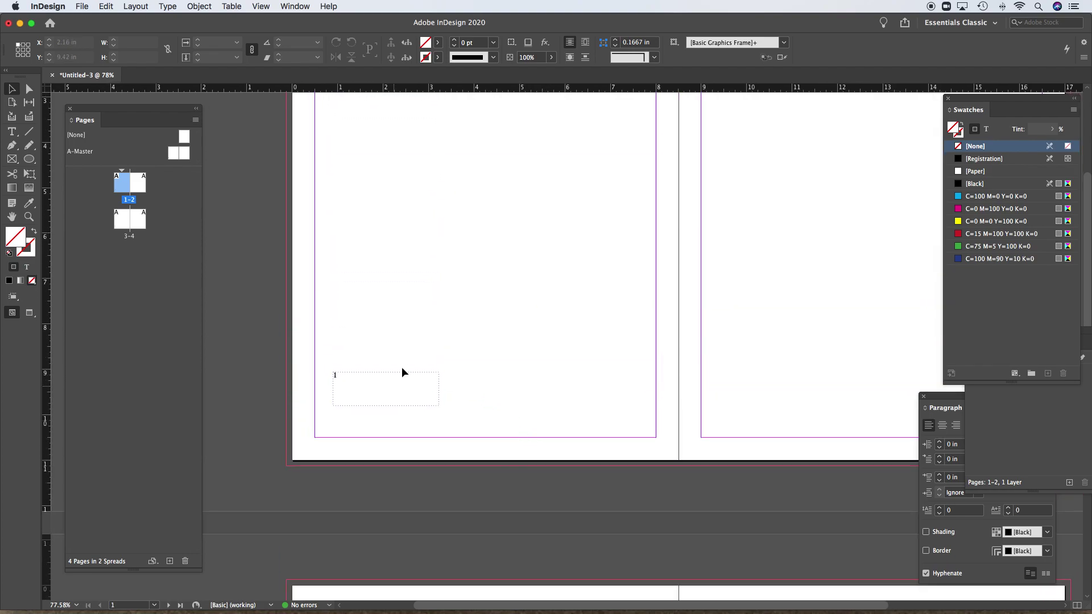
pyautogui.scroll(-6, 592, 402)
pyautogui.hscroll(1, 592, 402)
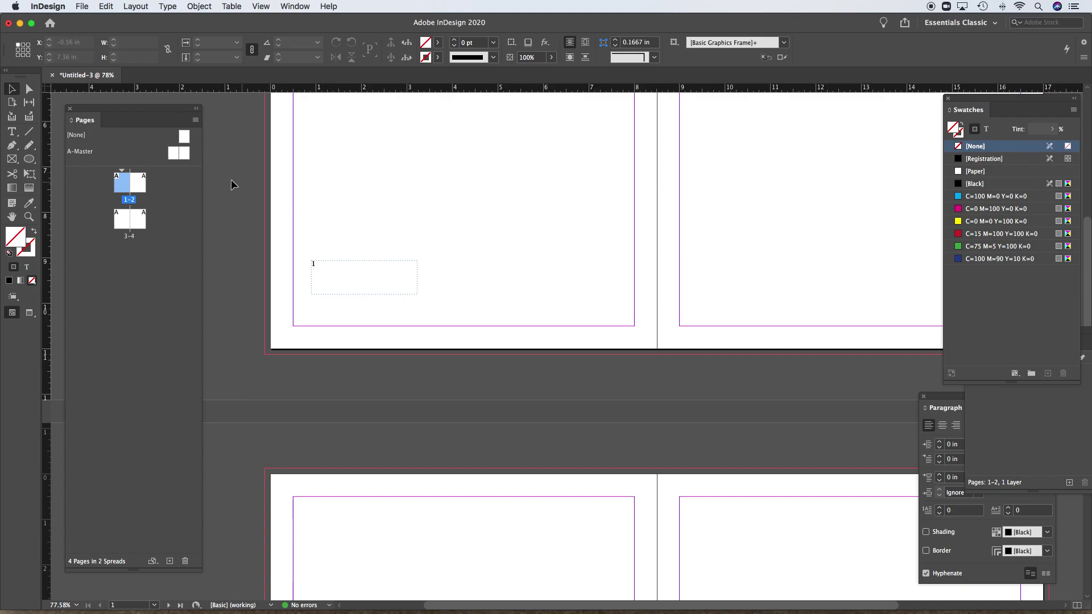
# - On A-Master, move the page number frame to about X 0.22 in, Y 10.385 in and resize it to about 2.2 by 0.615 in
pyautogui.doubleClick(176, 155)
pyautogui.hscroll(-2, 479, 399)
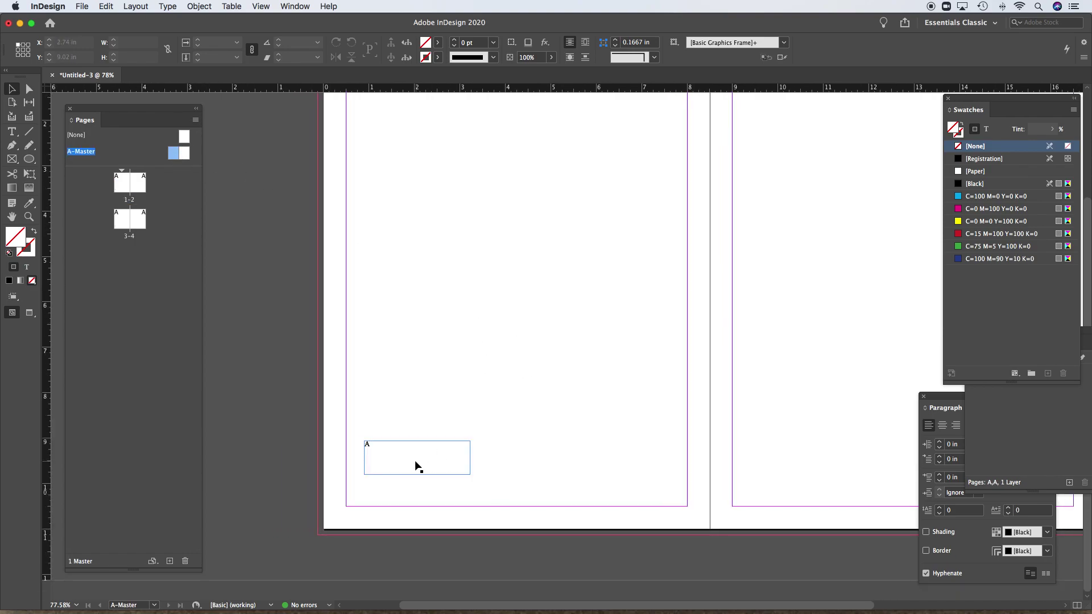
pyautogui.moveTo(407, 443); pyautogui.dragTo(380, 502)
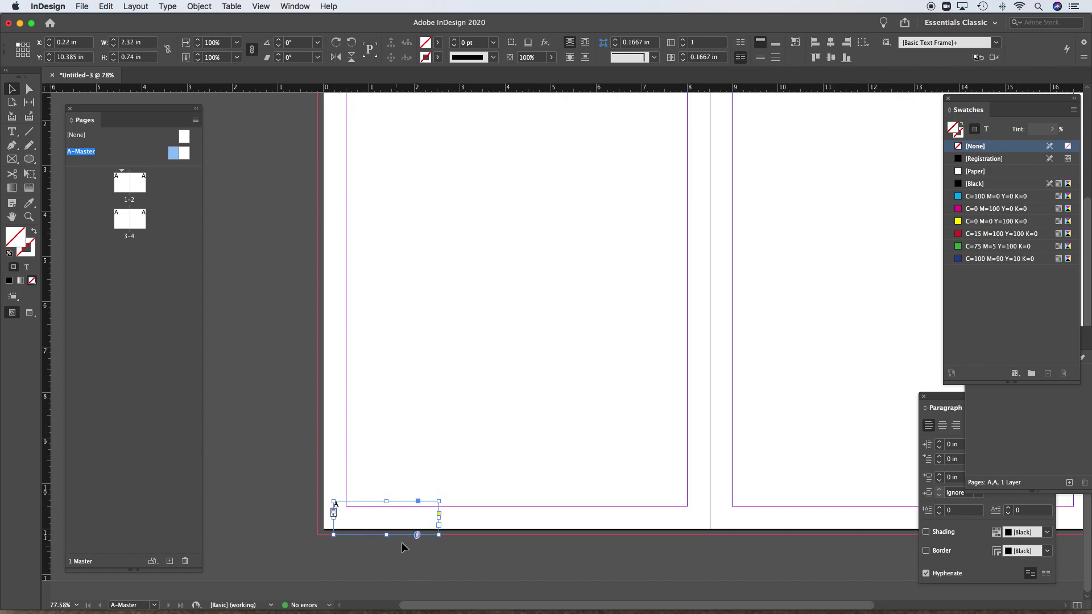
pyautogui.moveTo(438, 535); pyautogui.dragTo(434, 529)
pyautogui.click(435, 480)
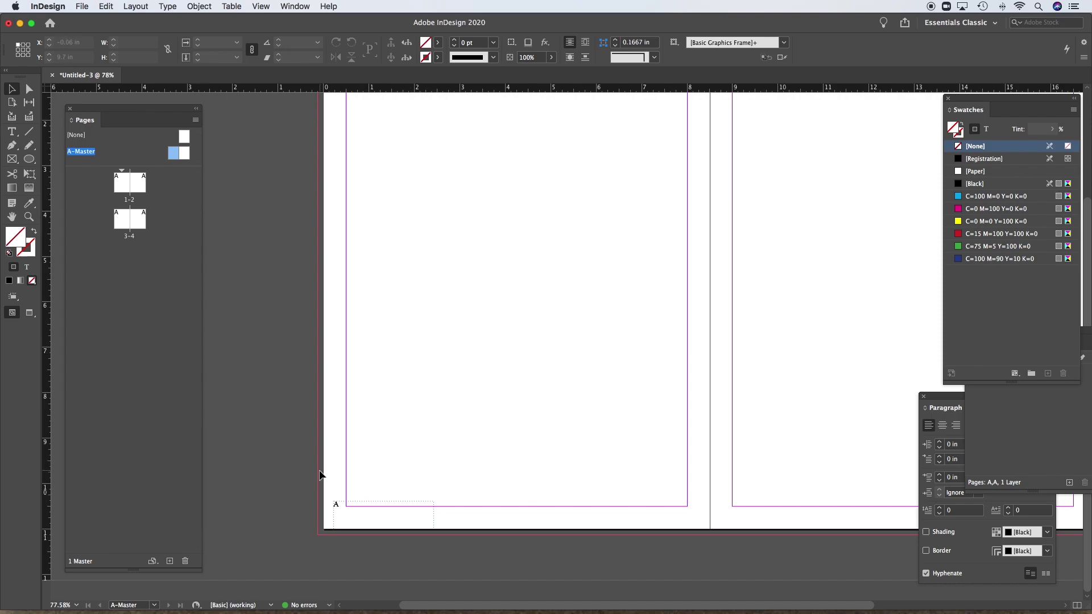
# - Select the page number marker's text and view its character formatting options
pyautogui.doubleClick(377, 521)
pyautogui.moveTo(344, 503); pyautogui.dragTo(333, 503)
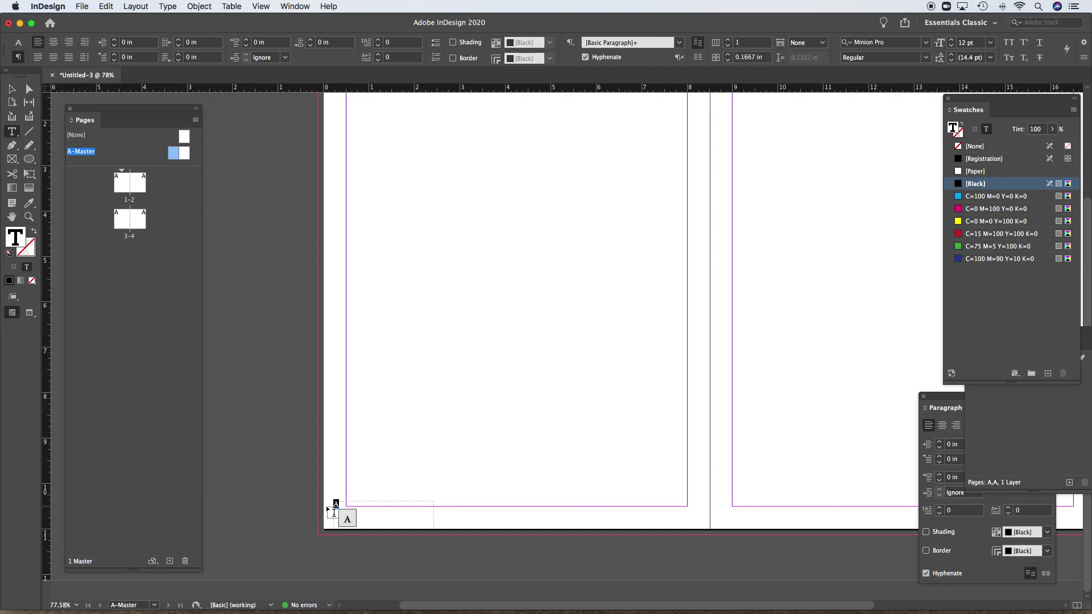
pyautogui.click(18, 42)
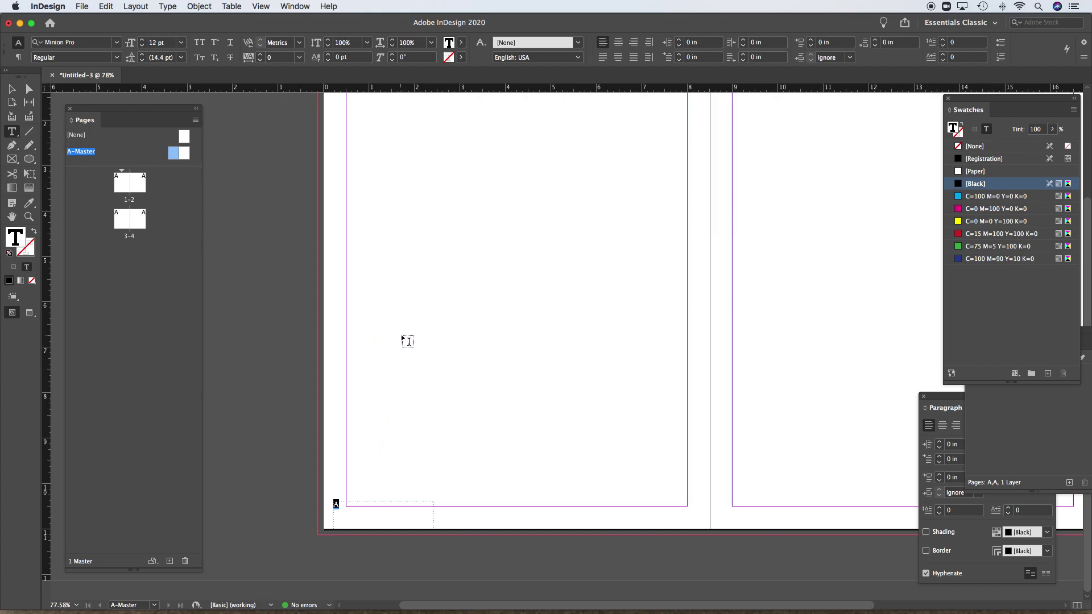
pyautogui.press('Escape')
pyautogui.click(401, 246)
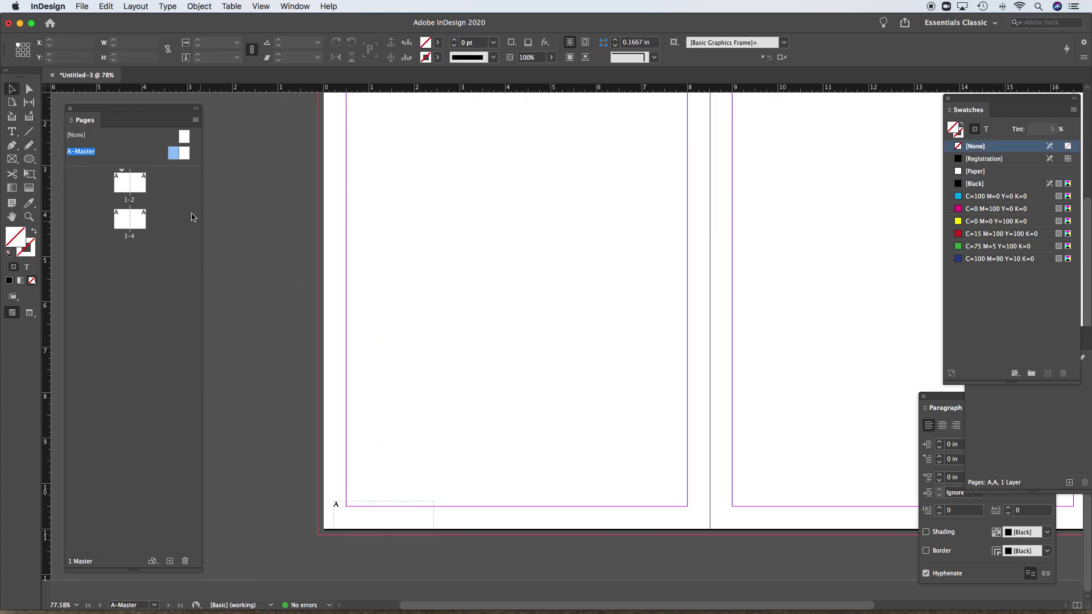
# - Draw a horizontal line about 0.47 in long beneath the page number marker and give it a 1 pt stroke
pyautogui.click(30, 132)
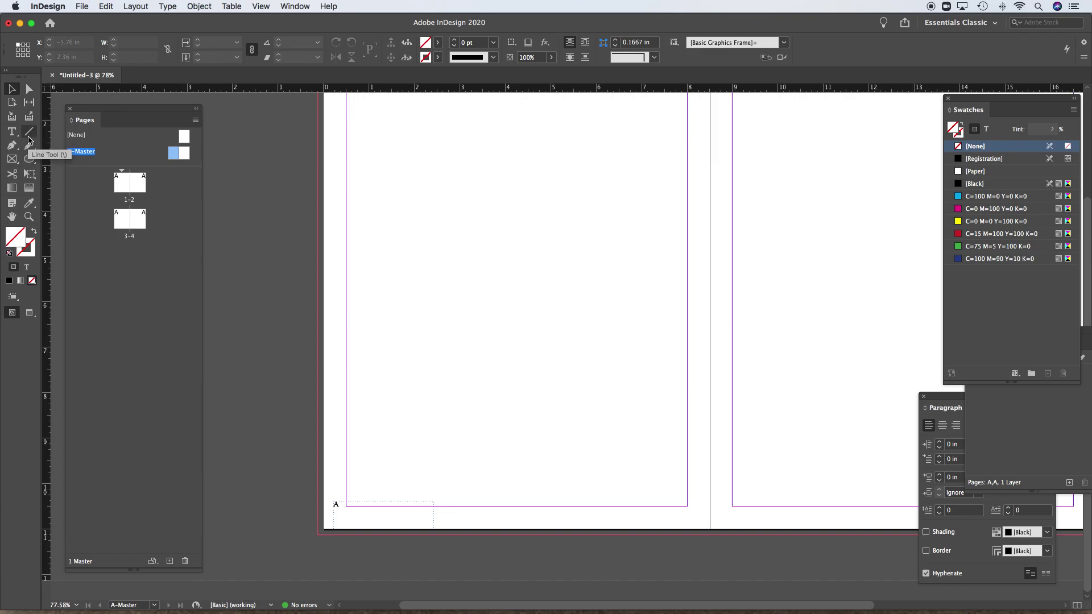
pyautogui.moveTo(366, 504); pyautogui.dragTo(520, 532)
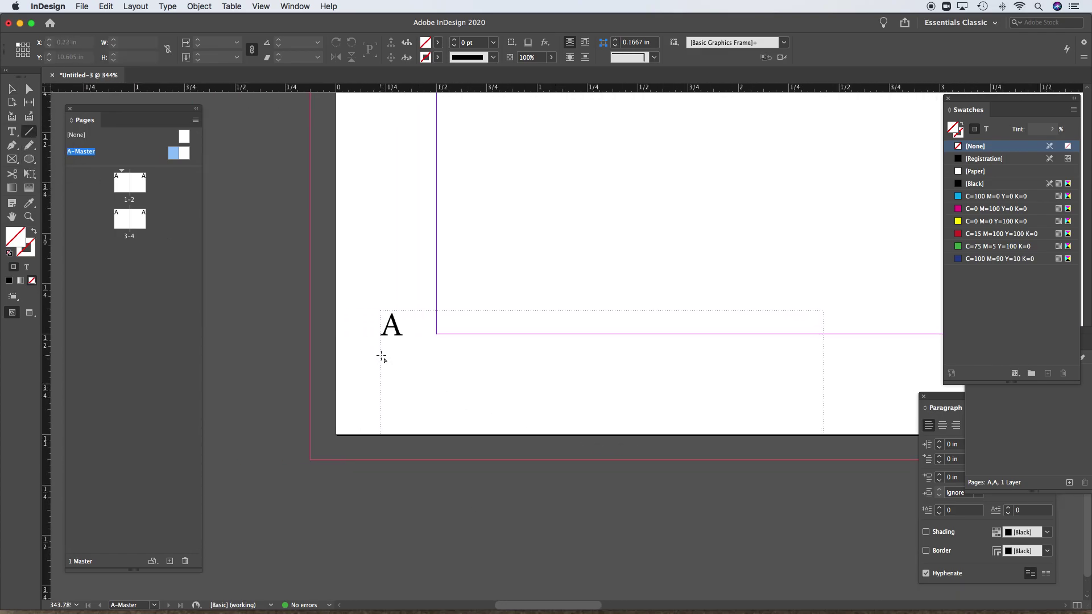
pyautogui.moveTo(380, 353); pyautogui.dragTo(475, 353)
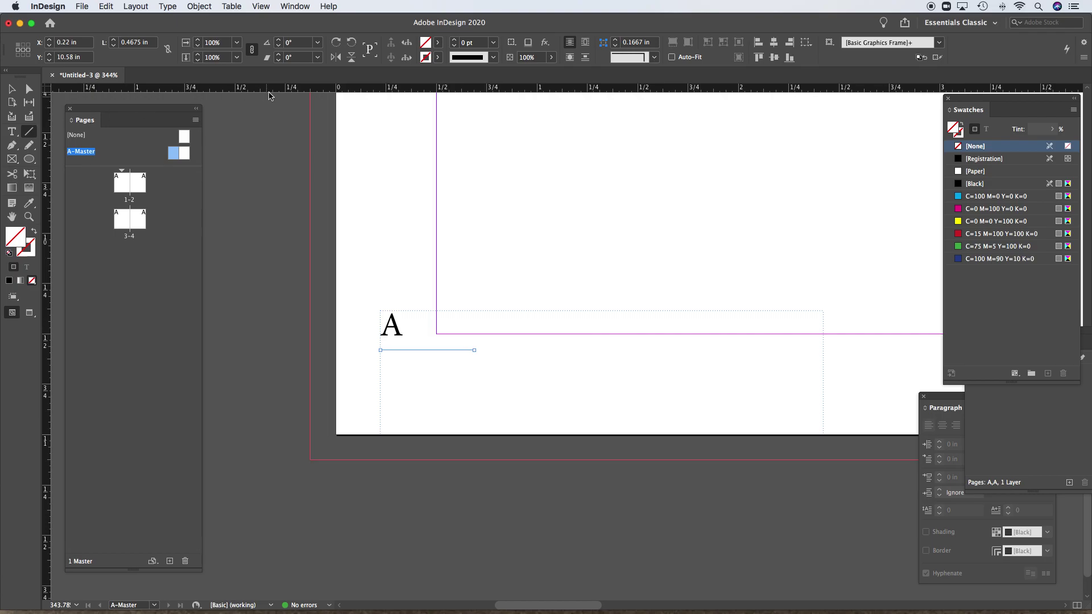
pyautogui.click(494, 43)
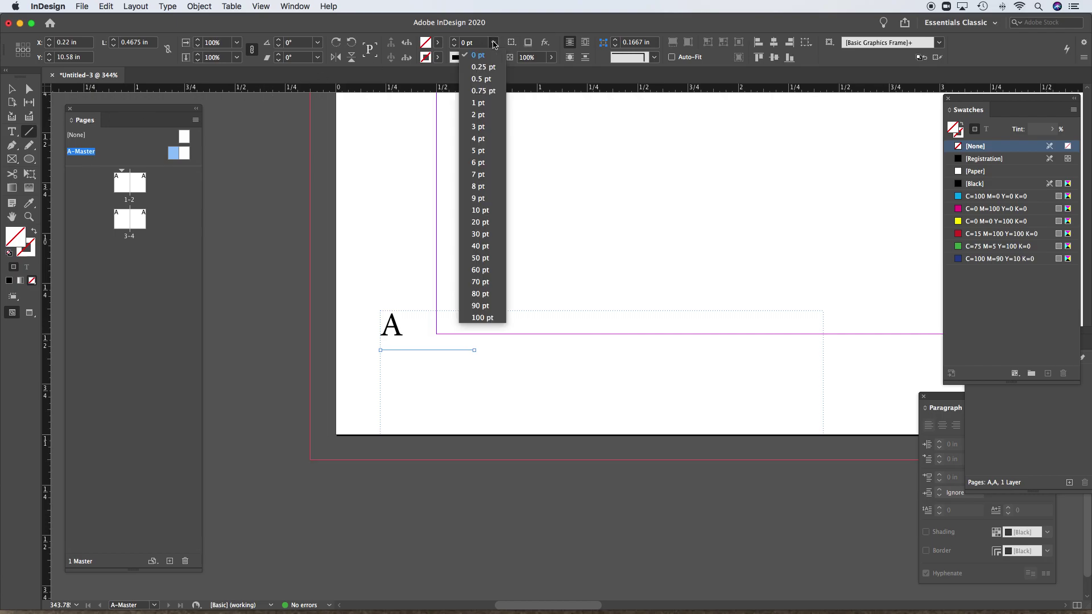
pyautogui.click(480, 103)
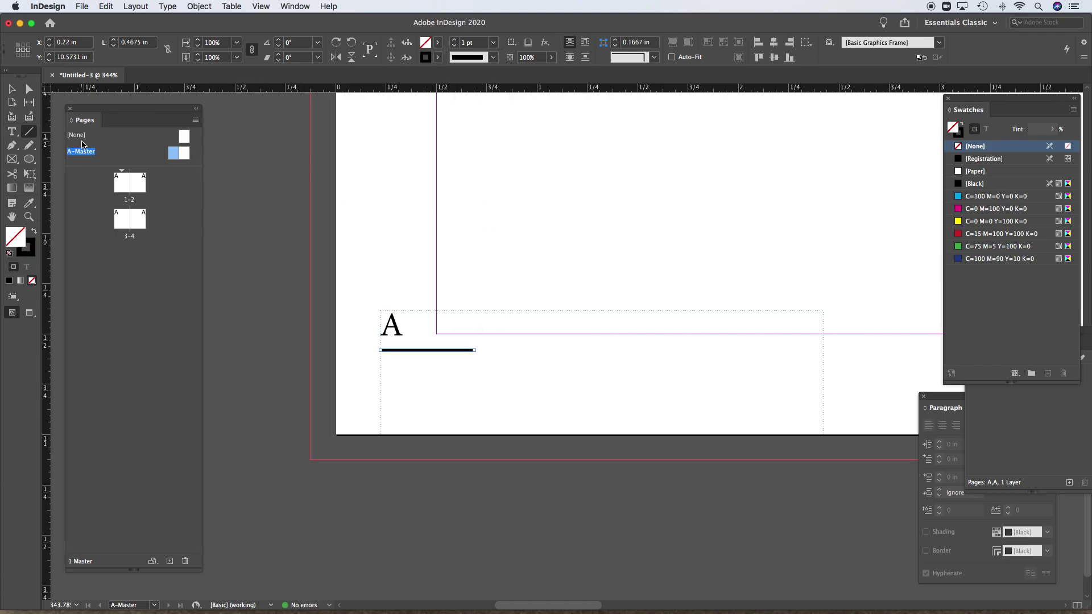
# - Delete the line beneath the page number marker
pyautogui.press('v')
pyautogui.keyDown('shift'); pyautogui.click(456, 312); pyautogui.keyUp('shift')
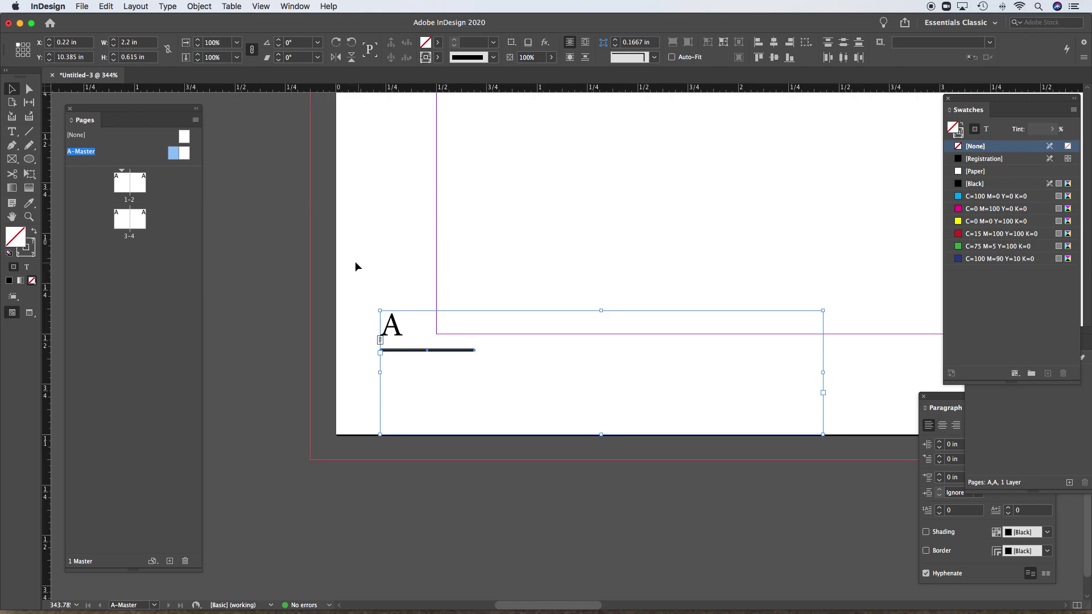
pyautogui.click(414, 268)
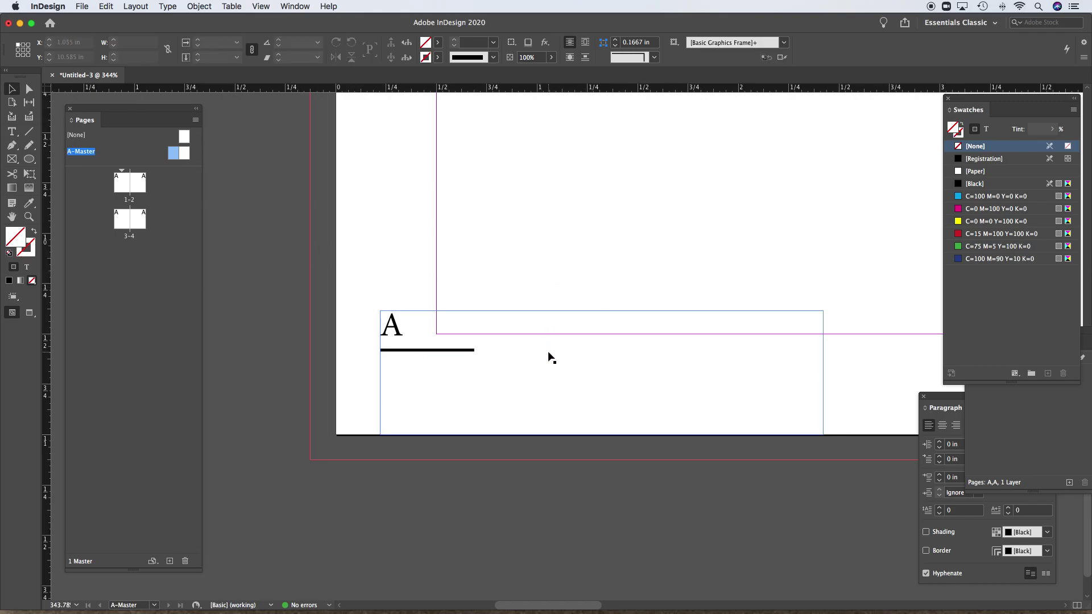
pyautogui.press('super+minus')
pyautogui.press('super+minus')
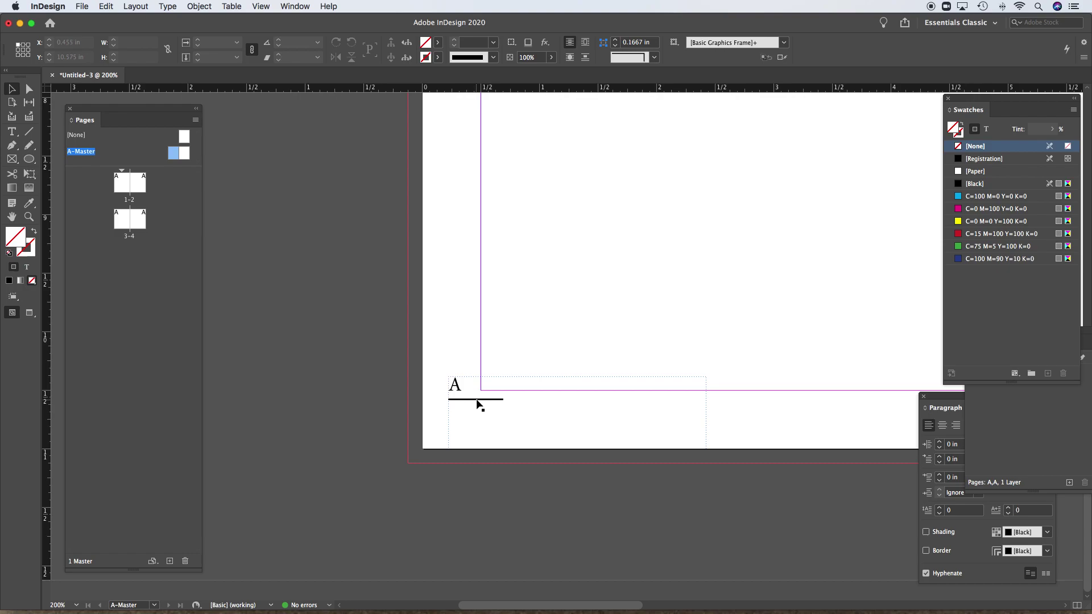
pyautogui.click(477, 401)
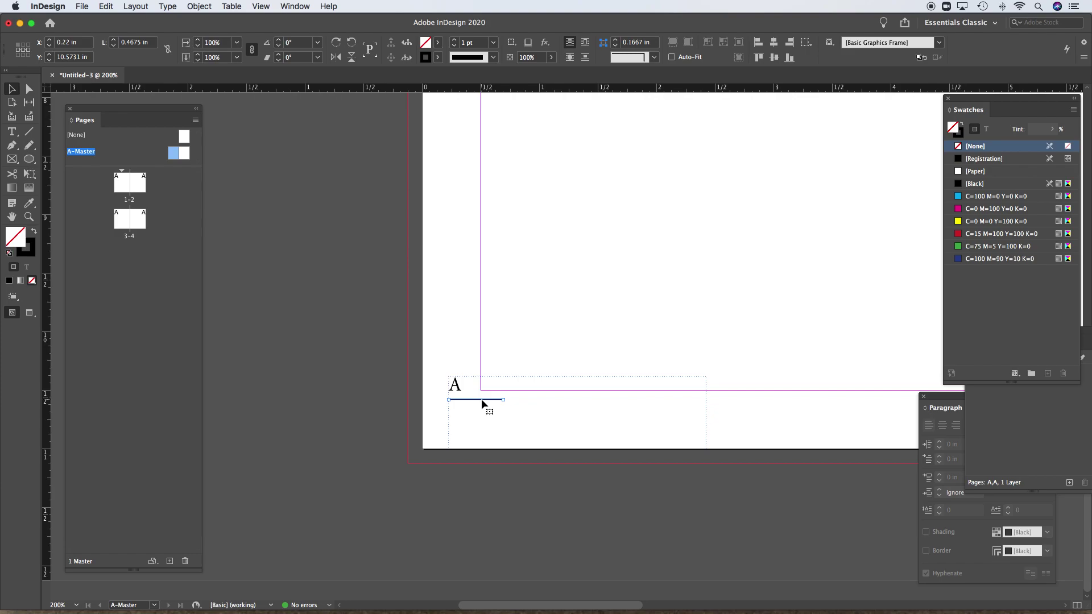
pyautogui.press('BackSpace')
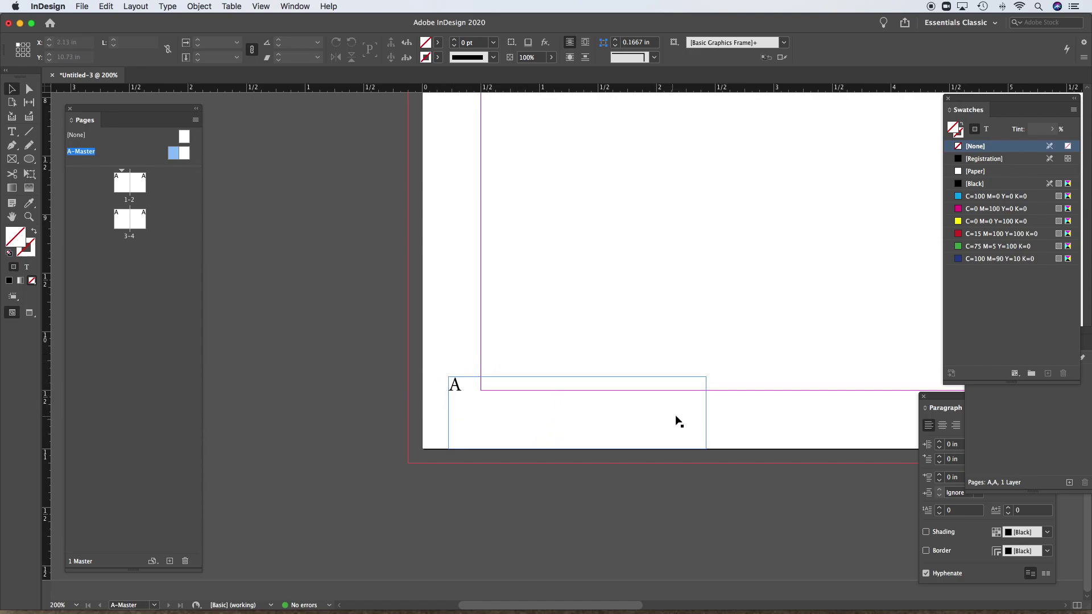
# - Narrow the page number frame from its right side to about 0.53 in wide
pyautogui.click(707, 415)
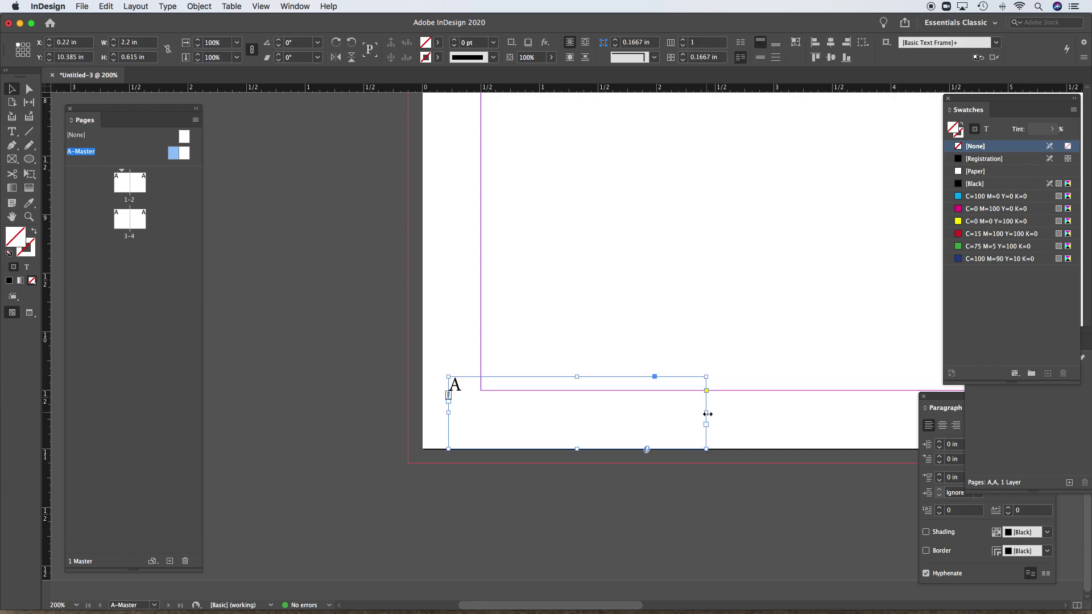
pyautogui.moveTo(708, 413); pyautogui.dragTo(511, 411)
pyautogui.keyDown('alt'); pyautogui.keyDown('super'); pyautogui.click(574, 406); pyautogui.keyUp('super'); pyautogui.keyUp('alt')
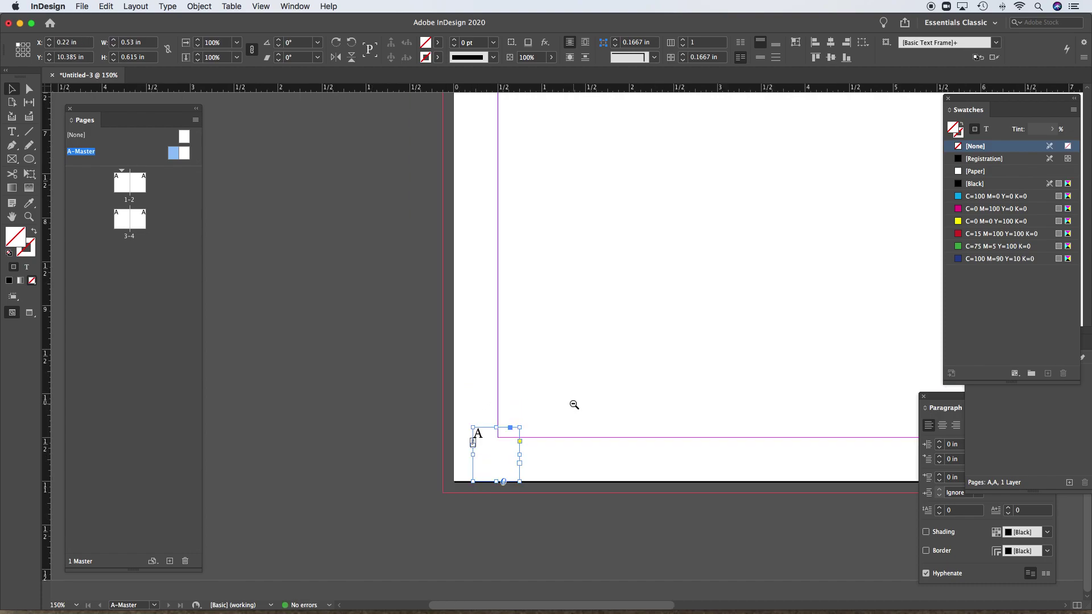
pyautogui.keyDown('alt'); pyautogui.keyDown('super'); pyautogui.click(609, 421); pyautogui.keyUp('super'); pyautogui.keyUp('alt')
pyautogui.keyDown('alt'); pyautogui.keyDown('super'); pyautogui.click(583, 374); pyautogui.keyUp('super'); pyautogui.keyUp('alt')
pyautogui.keyDown('alt'); pyautogui.keyDown('super'); pyautogui.click(582, 373); pyautogui.keyUp('super'); pyautogui.keyUp('alt')
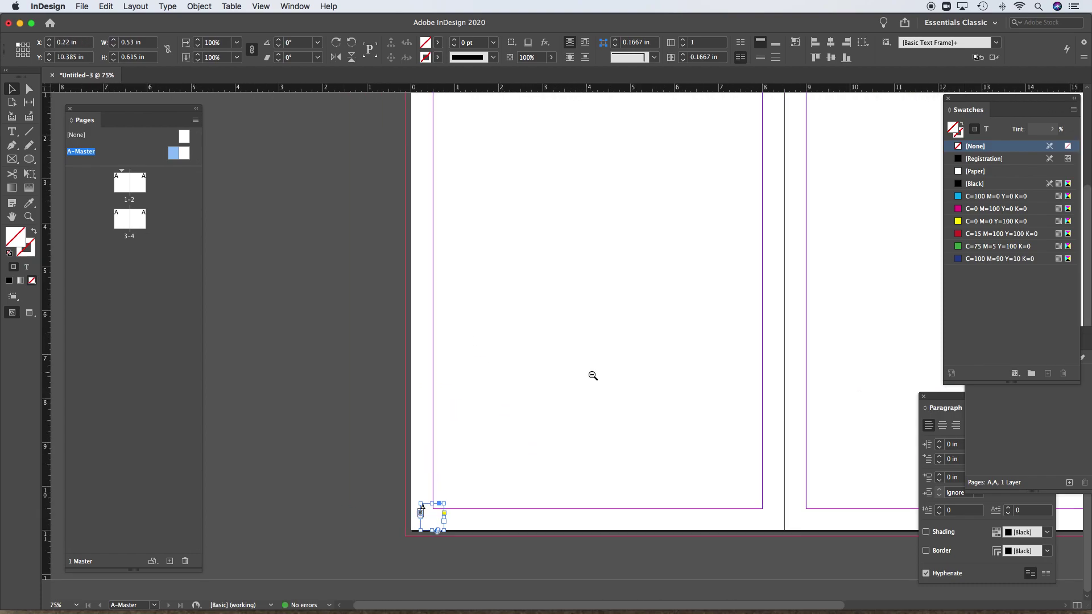
pyautogui.hscroll(5, 536, 415)
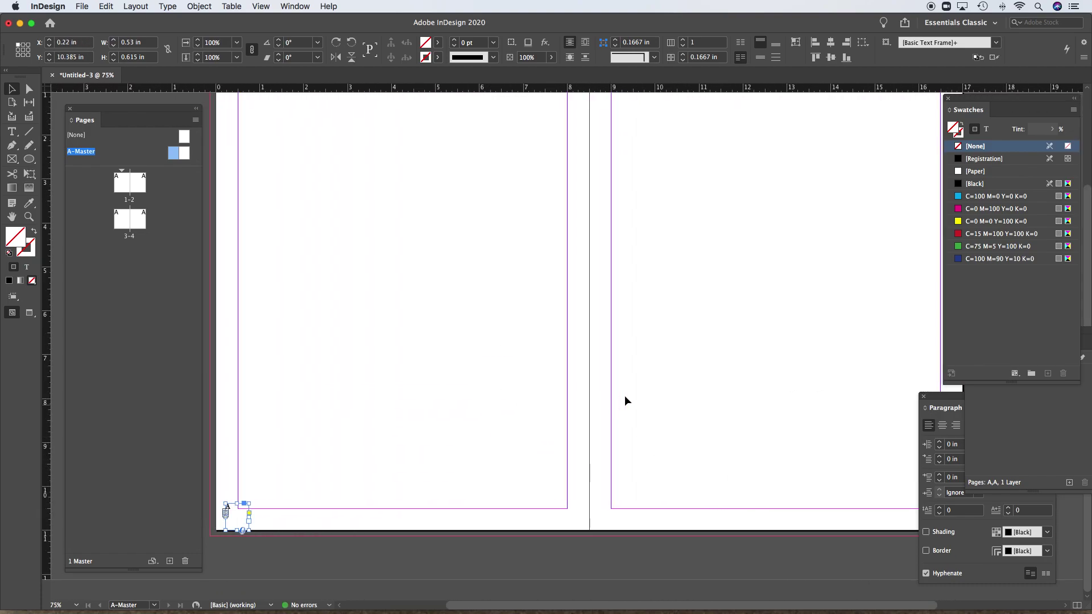
# - Move the page number frame horizontally until its left edge meets the left page's outer margin at X 0.5 in
pyautogui.hscroll(-2, 578, 455)
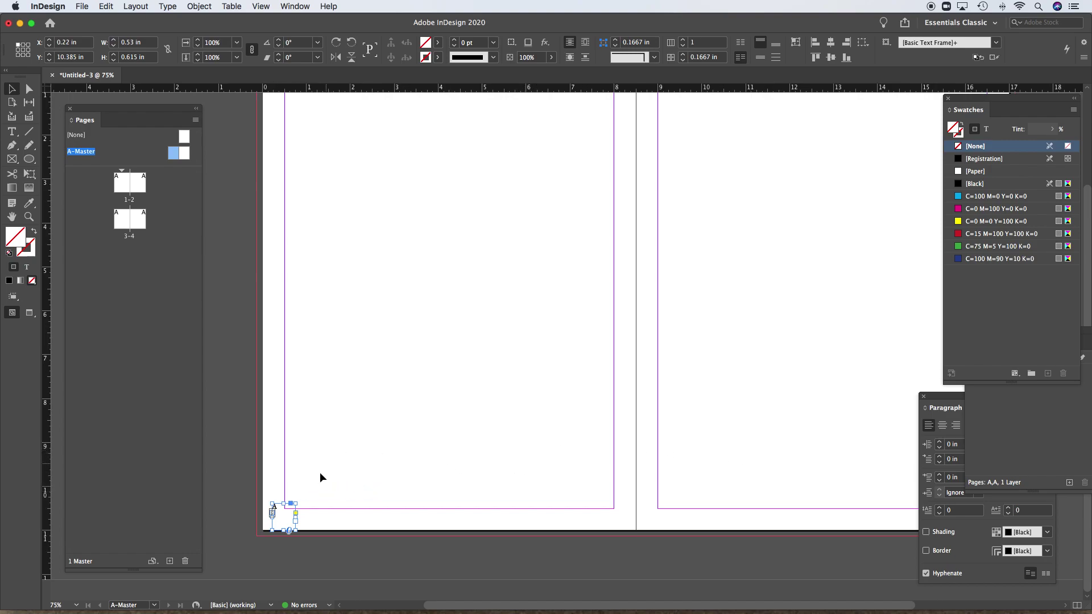
pyautogui.moveTo(262, 473); pyautogui.dragTo(404, 539)
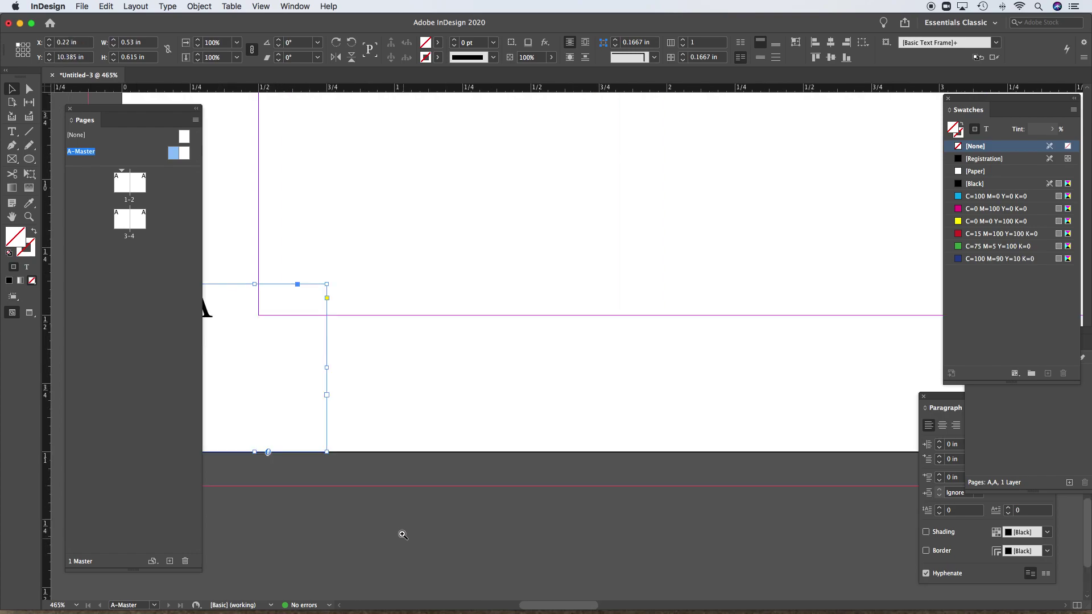
pyautogui.hscroll(-5, 441, 424)
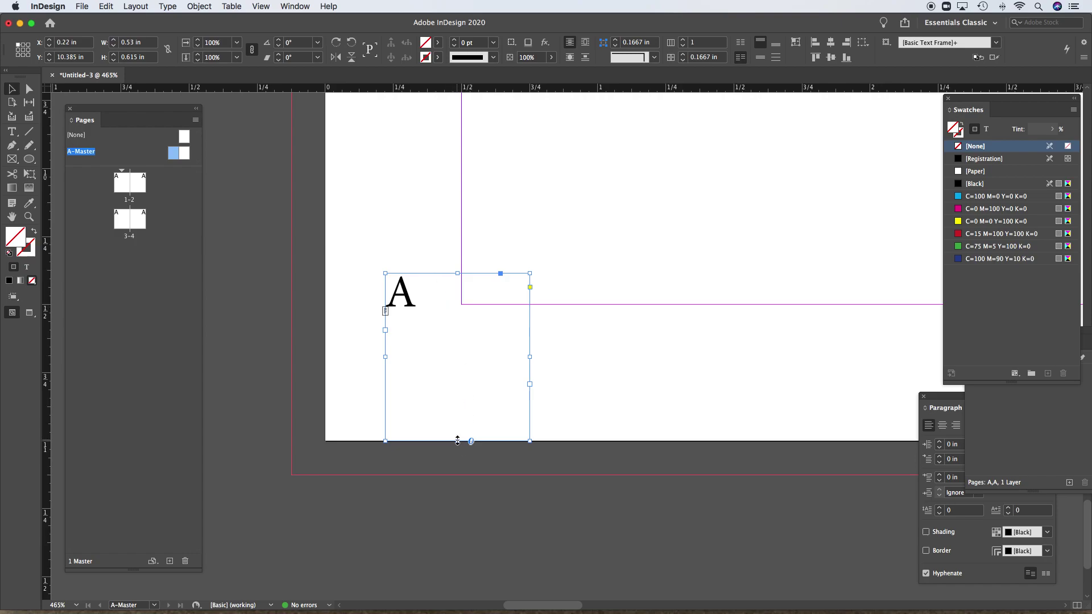
pyautogui.moveTo(459, 440)
pyautogui.mouseDown()
pyautogui.moveTo(461, 377)
pyautogui.moveTo(461, 441)
pyautogui.mouseUp()
pyautogui.moveTo(433, 274); pyautogui.dragTo(509, 276)
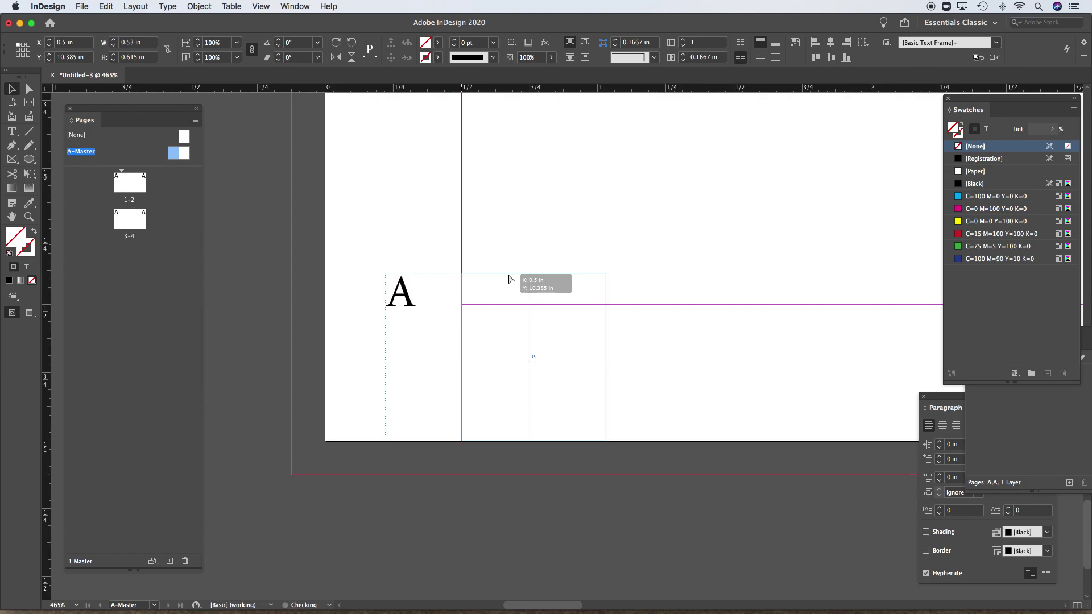
pyautogui.moveTo(508, 275); pyautogui.dragTo(509, 274)
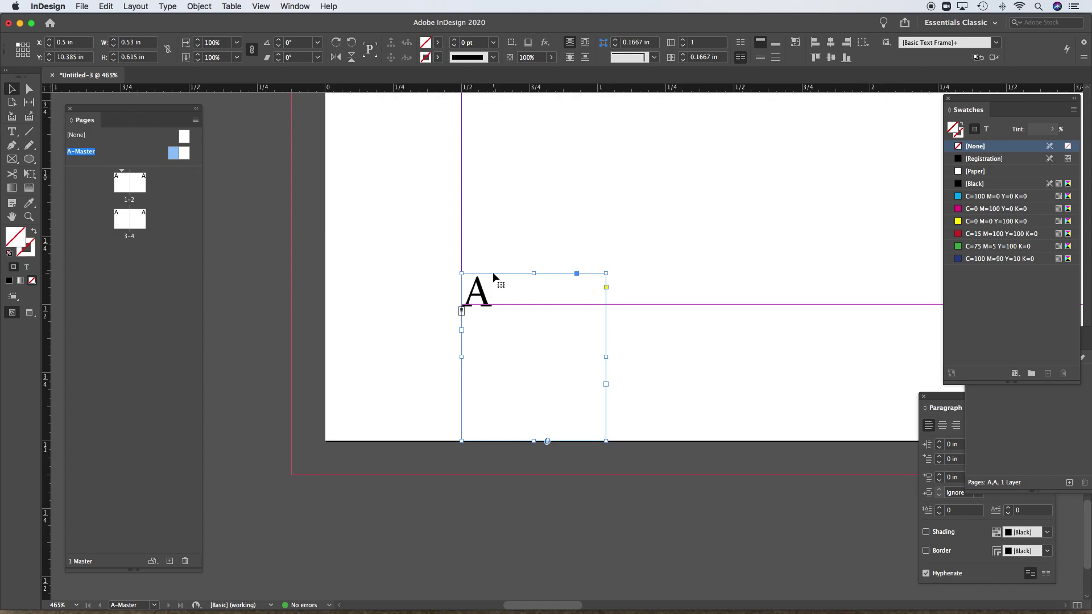
# - Nudge the page number frame back and forth across the margin in large increments, ending at X 0.2222 in
pyautogui.hotkey('shift', 'Left')
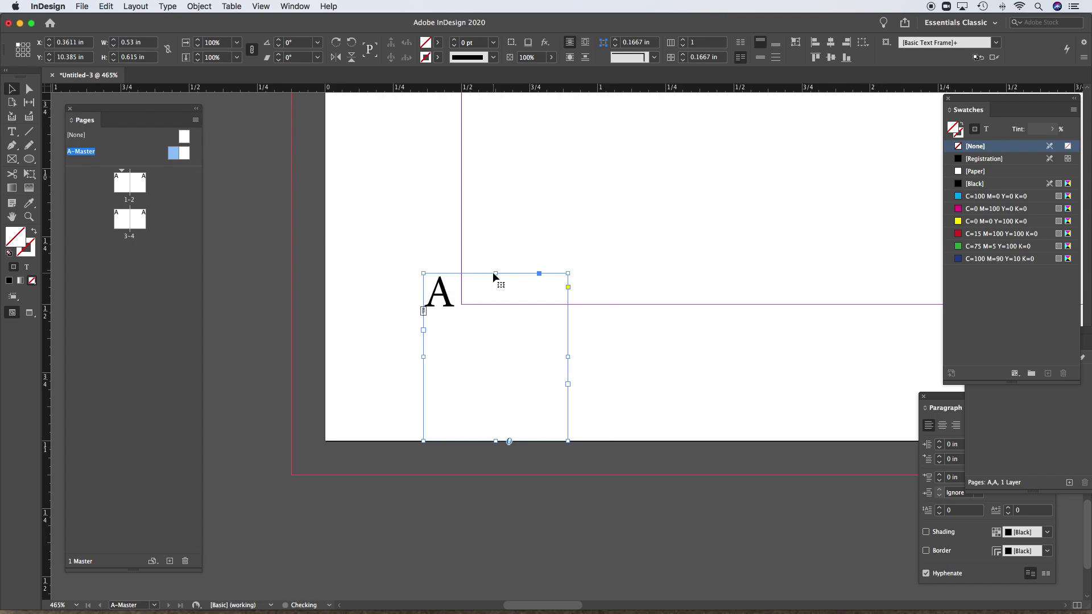
pyautogui.hotkey('shift', 'Left')
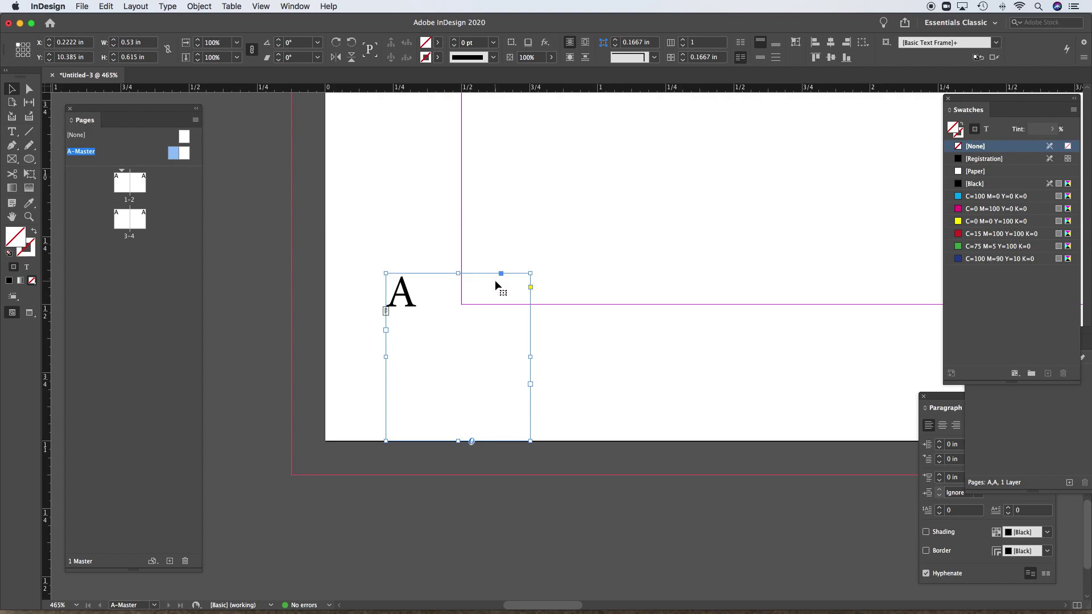
pyautogui.hotkey('shift', 'Right')
pyautogui.hotkey('shift', 'Right')
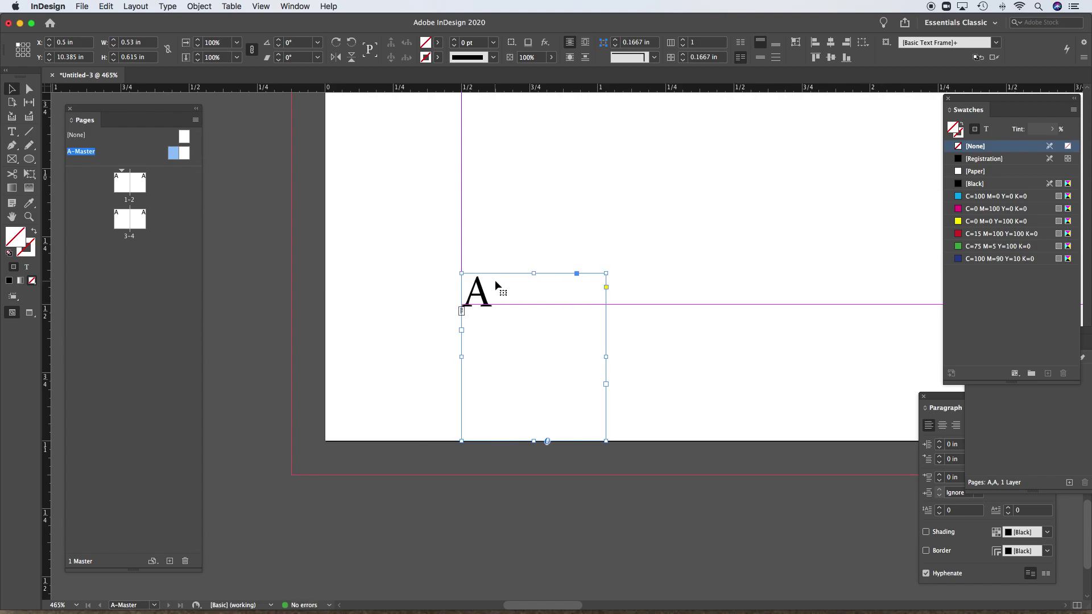
pyautogui.hotkey('shift', 'Left')
pyautogui.hotkey('shift', 'Left')
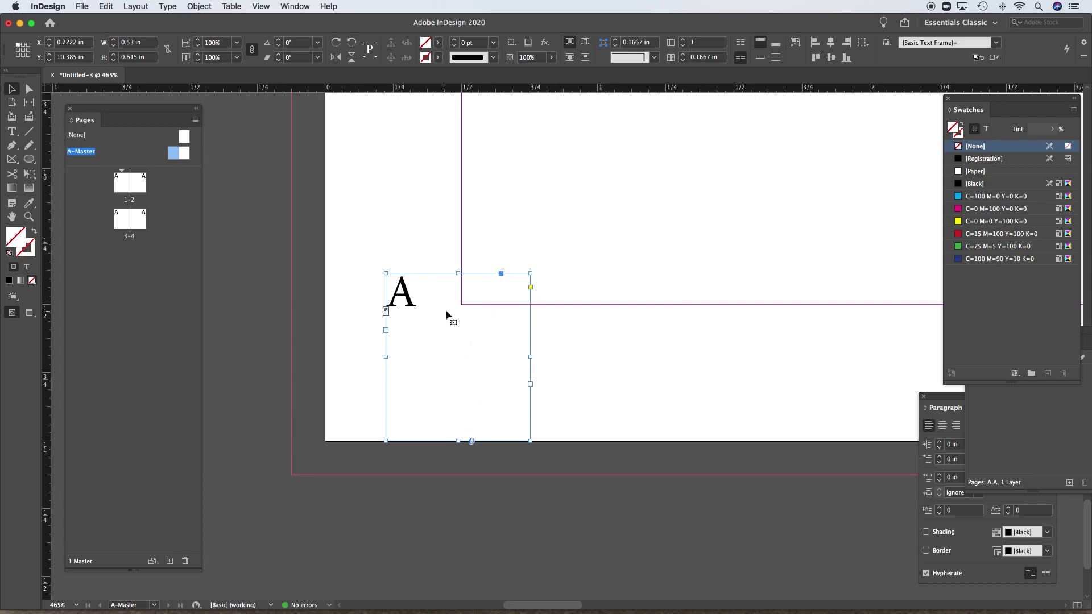
pyautogui.keyDown('alt'); pyautogui.keyDown('super'); pyautogui.click(597, 374); pyautogui.keyUp('super'); pyautogui.keyUp('alt')
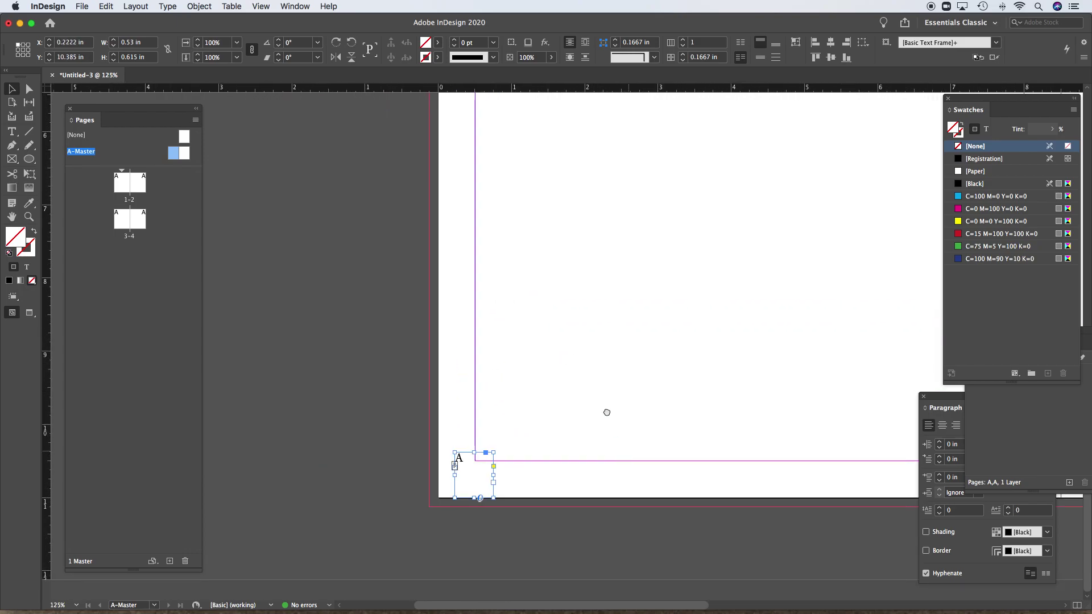
pyautogui.keyDown('alt'); pyautogui.keyDown('super'); pyautogui.click(531, 316); pyautogui.keyUp('super'); pyautogui.keyUp('alt')
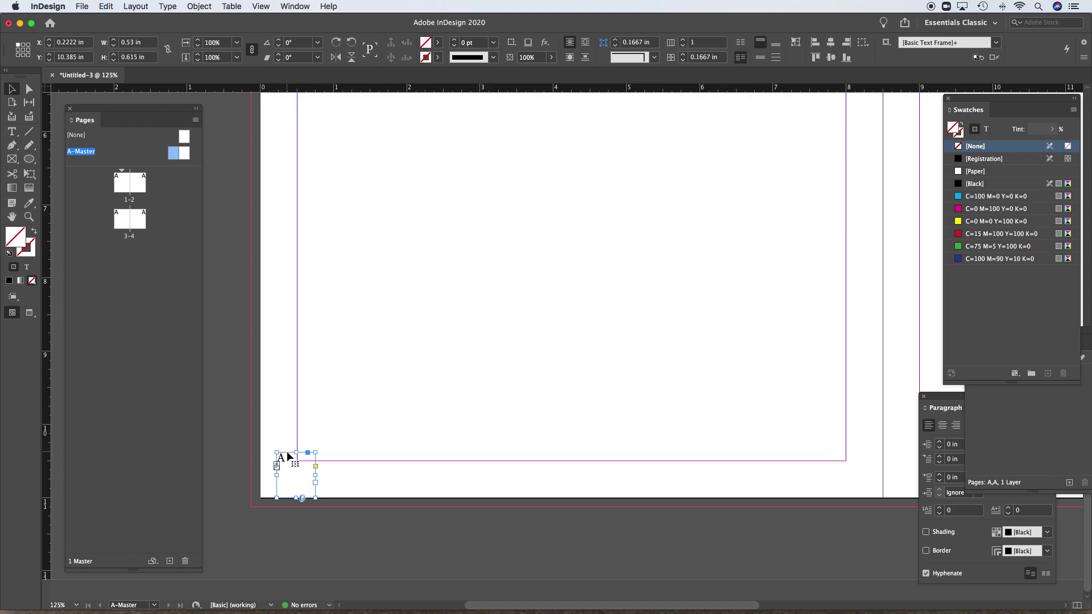
pyautogui.moveTo(287, 452); pyautogui.dragTo(664, 451)
pyautogui.hotkey('ctrl', 'z')
pyautogui.moveTo(291, 457); pyautogui.dragTo(786, 438)
pyautogui.press('BackSpace')
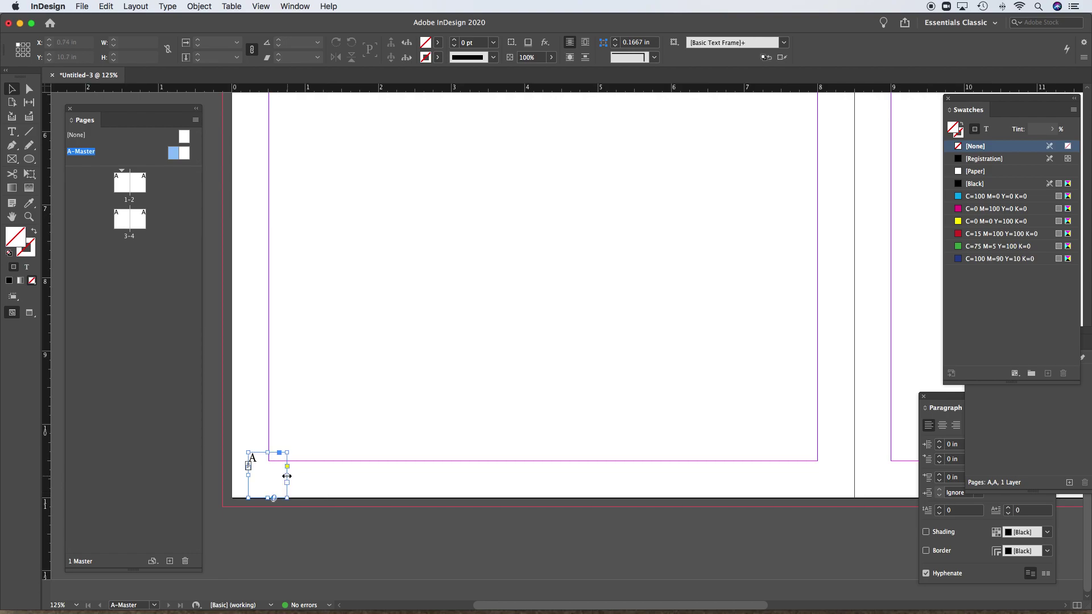
# - Duplicate the page number frame to the bottom outer corner of the right master page, placing it at X 16.2478 in
pyautogui.click(287, 463)
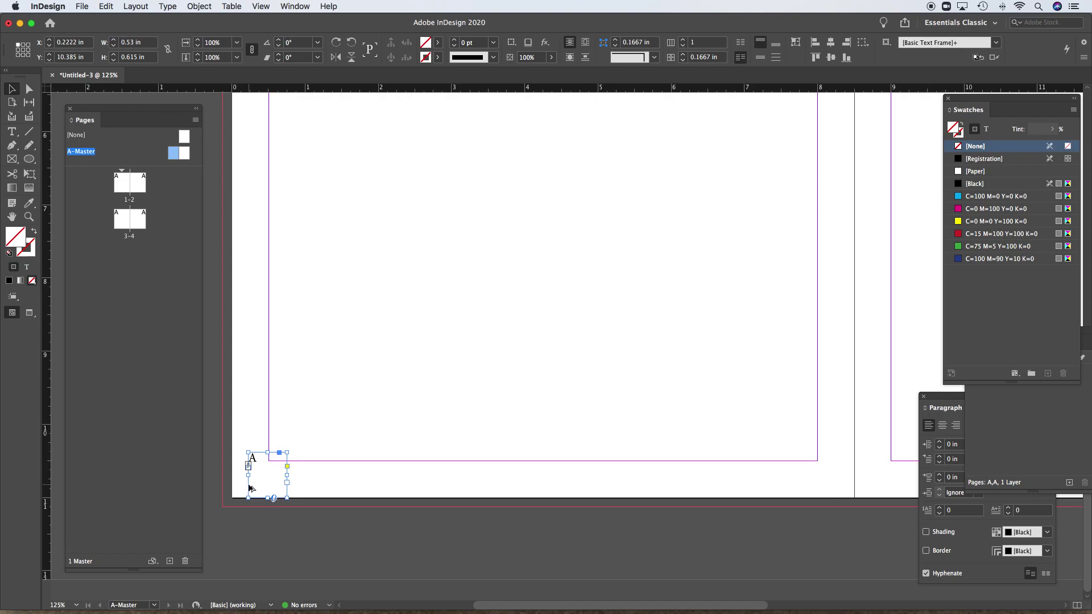
pyautogui.moveTo(250, 487); pyautogui.dragTo(305, 460)
pyautogui.press('space')
pyautogui.moveTo(315, 455); pyautogui.dragTo(844, 460)
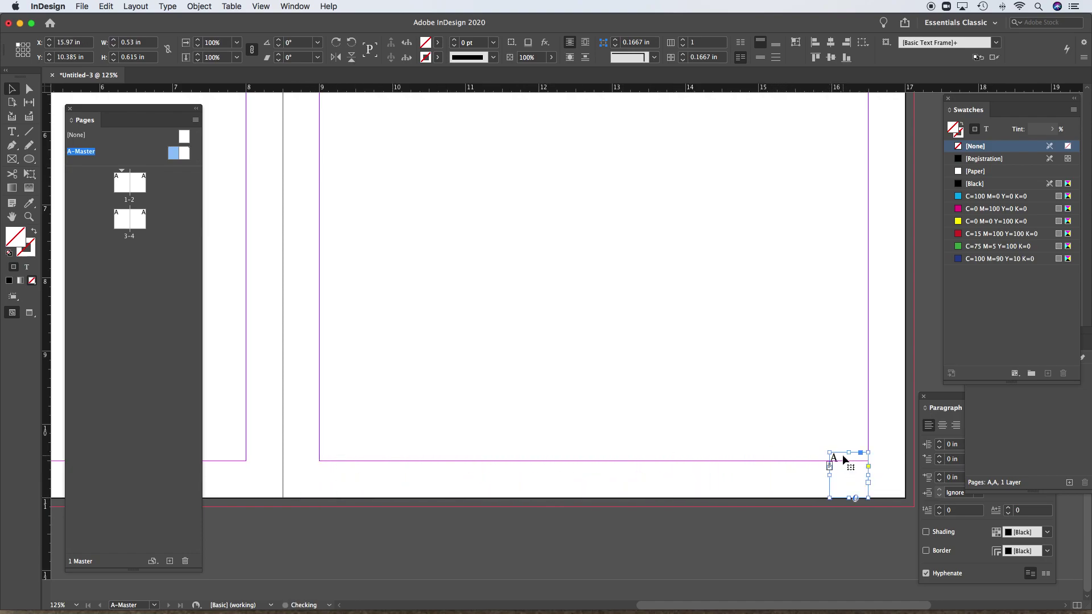
pyautogui.moveTo(483, 442); pyautogui.dragTo(681, 423)
pyautogui.hscroll(10, 770, 400)
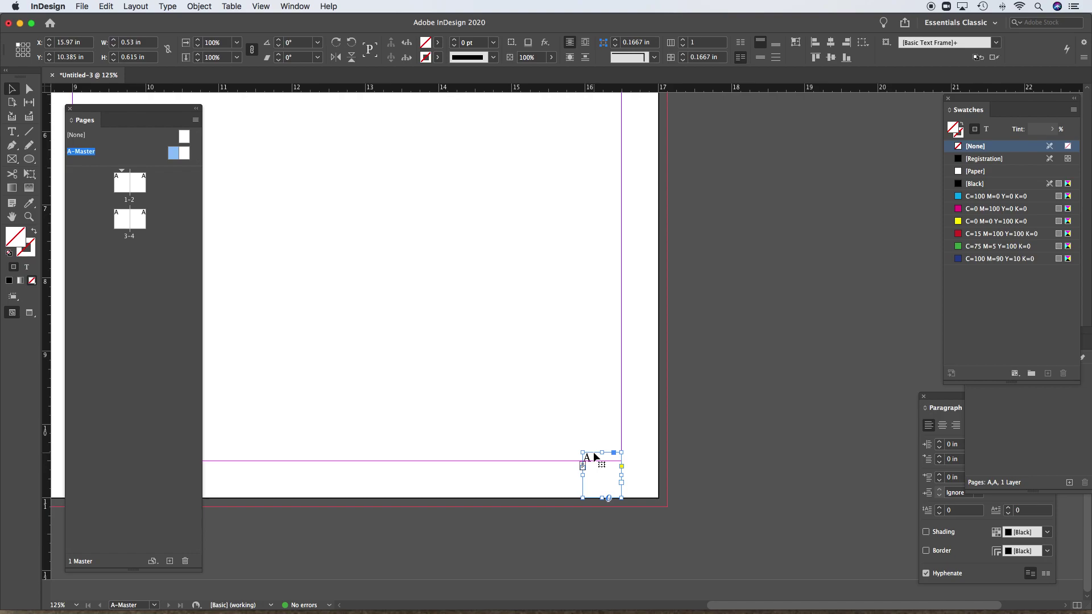
pyautogui.moveTo(593, 453); pyautogui.dragTo(614, 455)
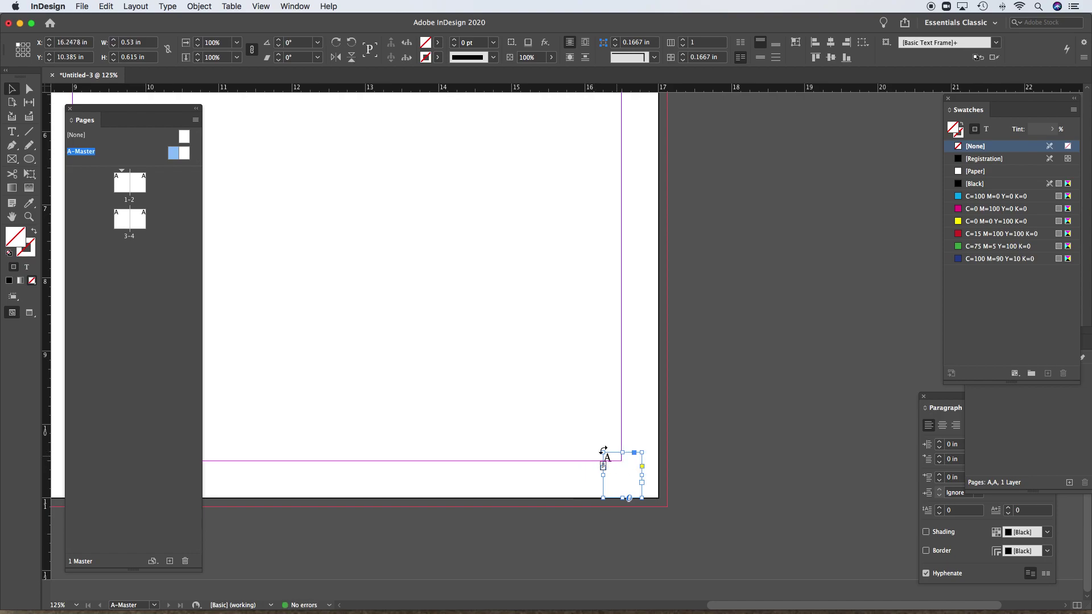
# - Right-align the page number marker in the right master page's frame and deselect it
pyautogui.doubleClick(609, 458)
pyautogui.doubleClick(605, 457)
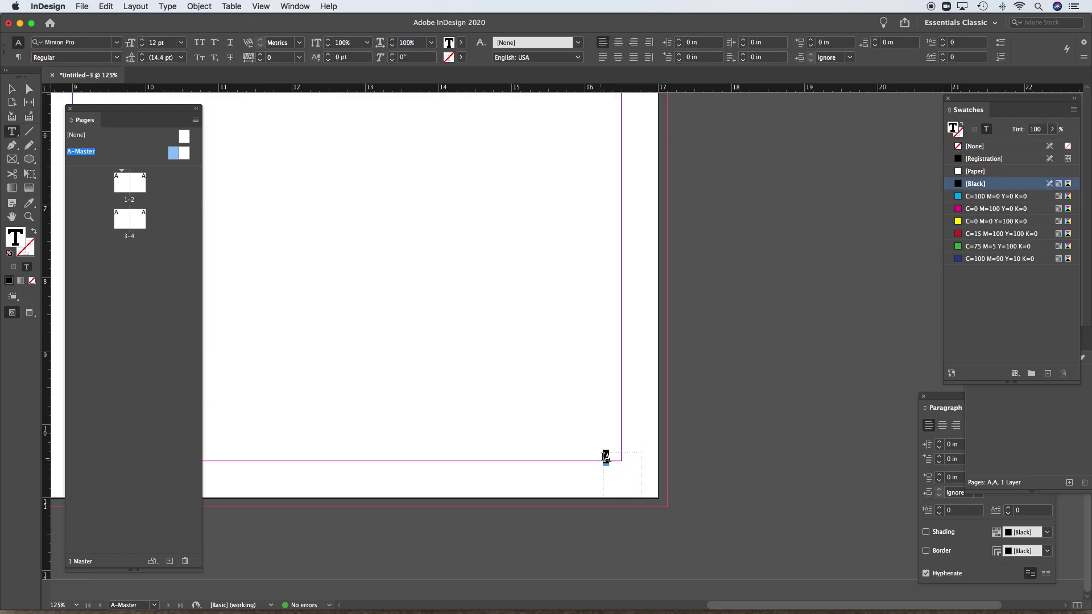
pyautogui.click(635, 46)
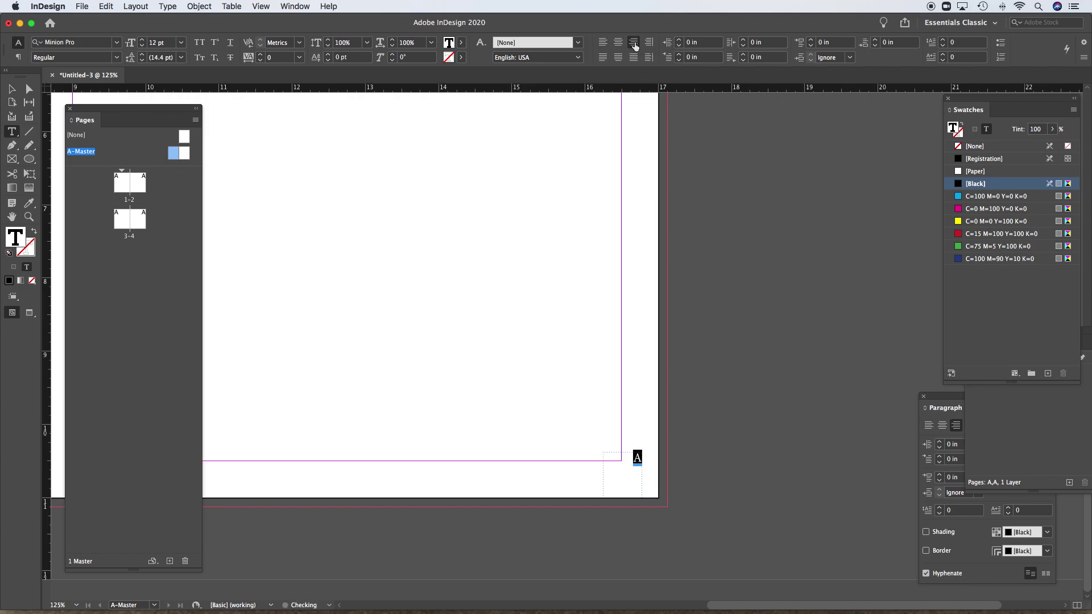
pyautogui.click(11, 88)
pyautogui.click(716, 343)
pyautogui.hscroll(-2, 643, 344)
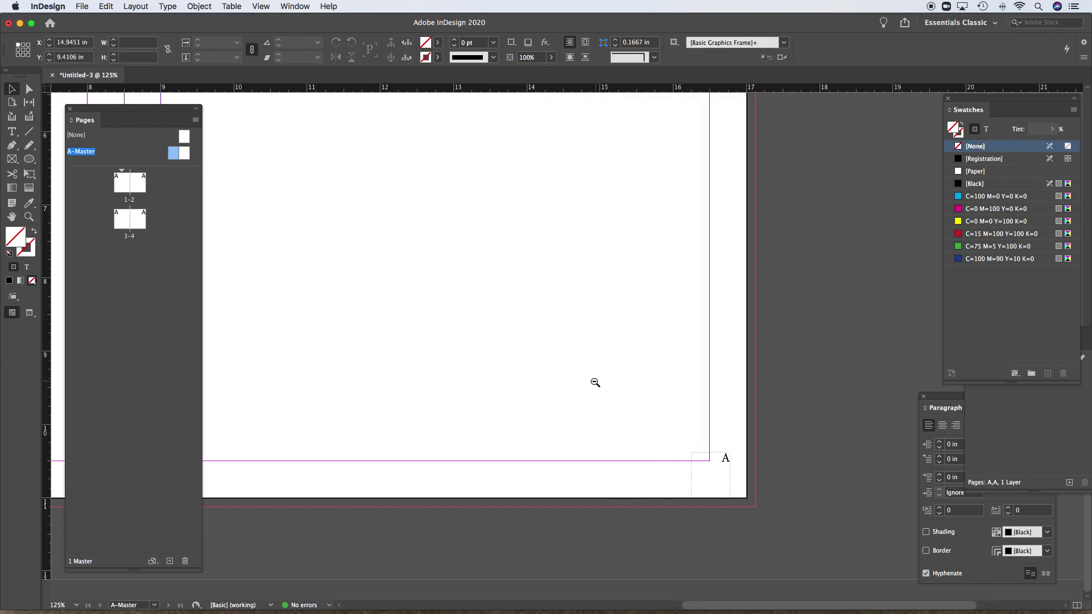
# - Move the Pages panel aside to uncover the bottom of both master pages with their page number markers
pyautogui.press('super+minus')
pyautogui.scroll(-6, 497, 376)
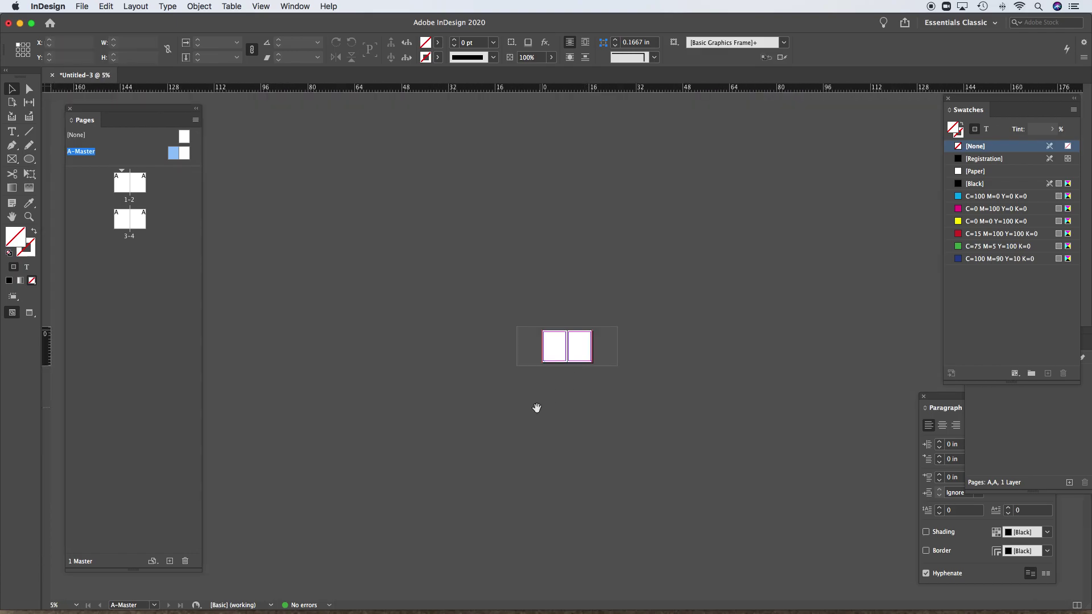
pyautogui.scroll(6, 568, 346)
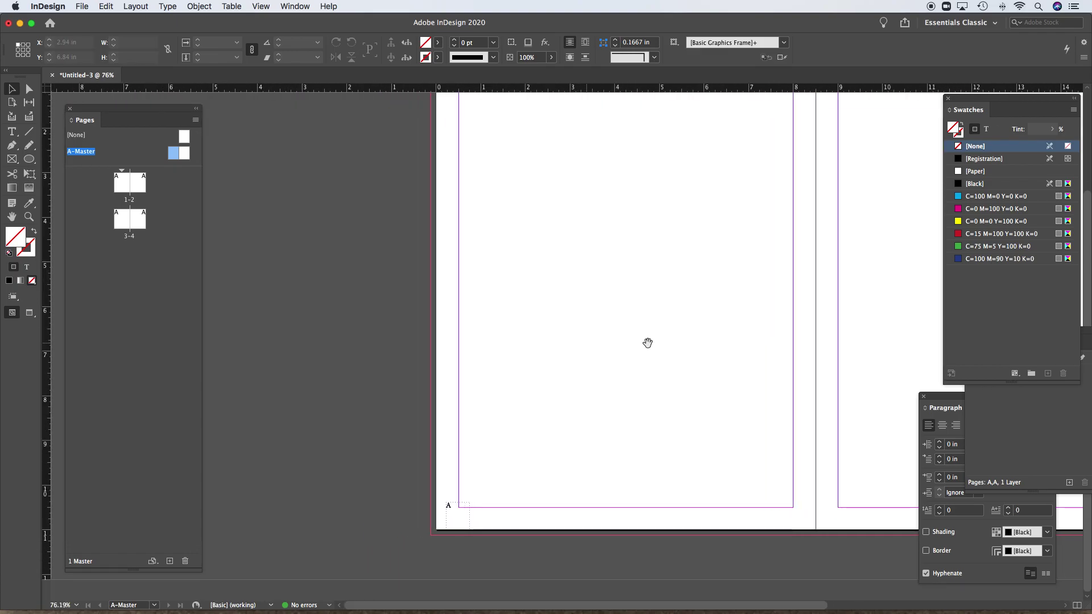
pyautogui.hscroll(2, 457, 337)
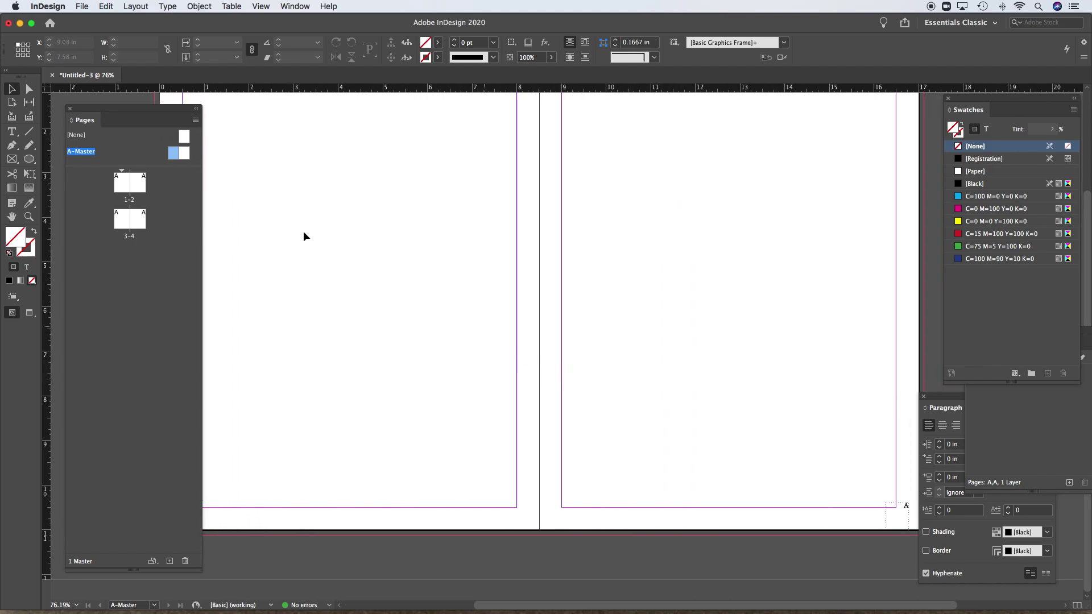
pyautogui.moveTo(143, 118); pyautogui.dragTo(88, 117)
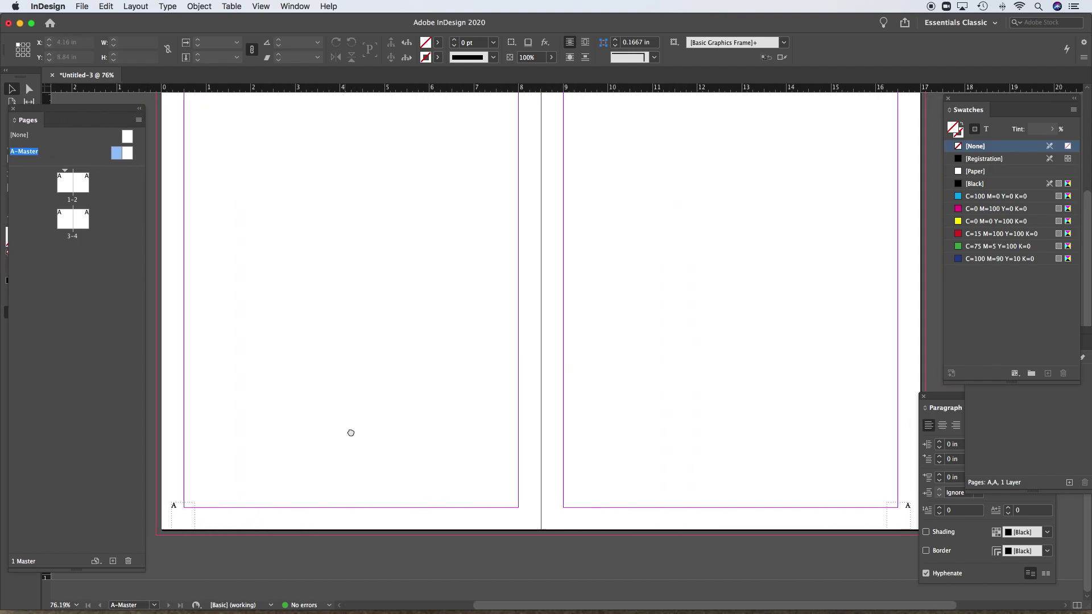
pyautogui.moveTo(346, 432); pyautogui.dragTo(336, 434)
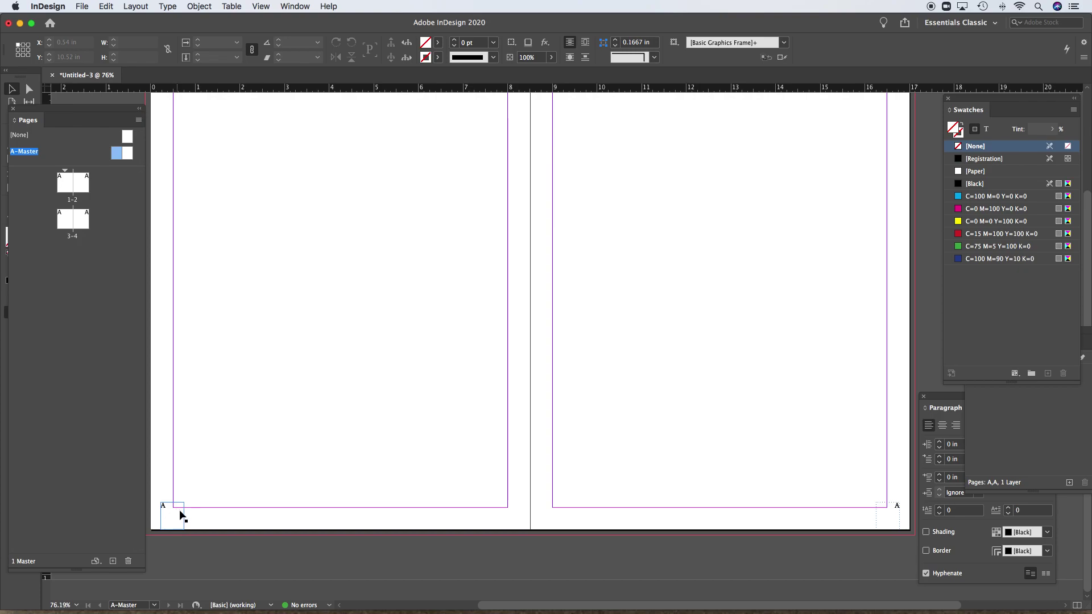
# - Compare the placement of the page number frames at the bottom outer corners of the two master pages
pyautogui.click(891, 513)
pyautogui.click(874, 518)
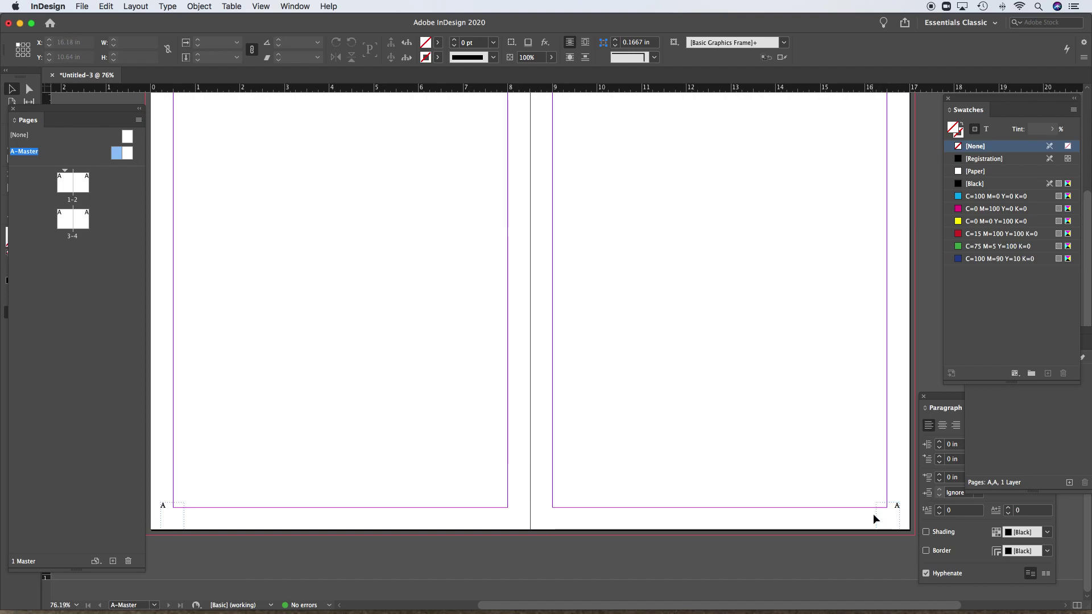
pyautogui.click(173, 518)
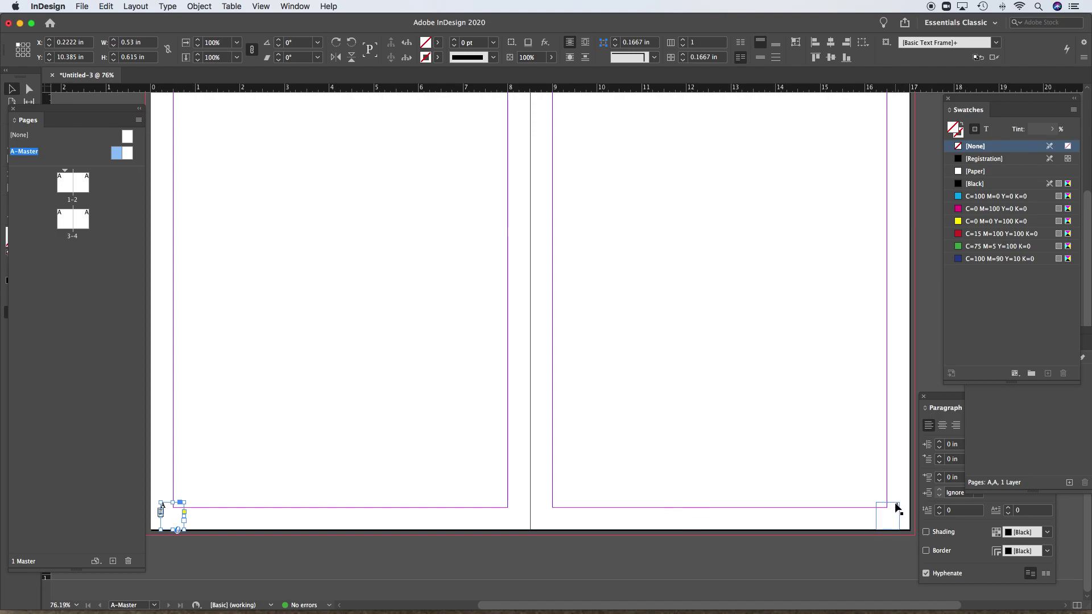
pyautogui.hscroll(2, 824, 445)
pyautogui.hscroll(5, 823, 444)
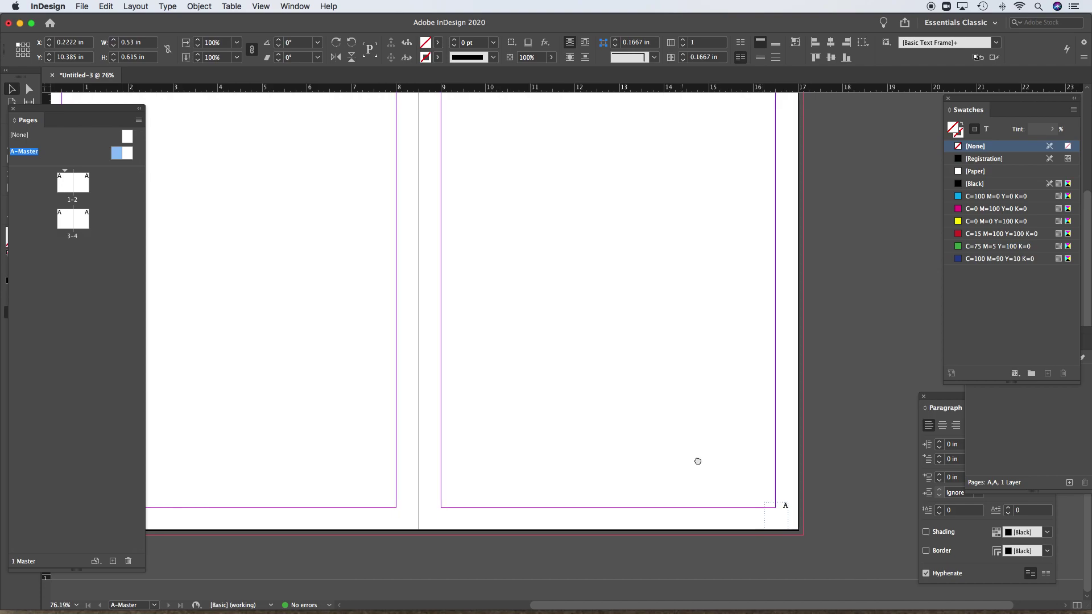
pyautogui.hscroll(-3, 695, 527)
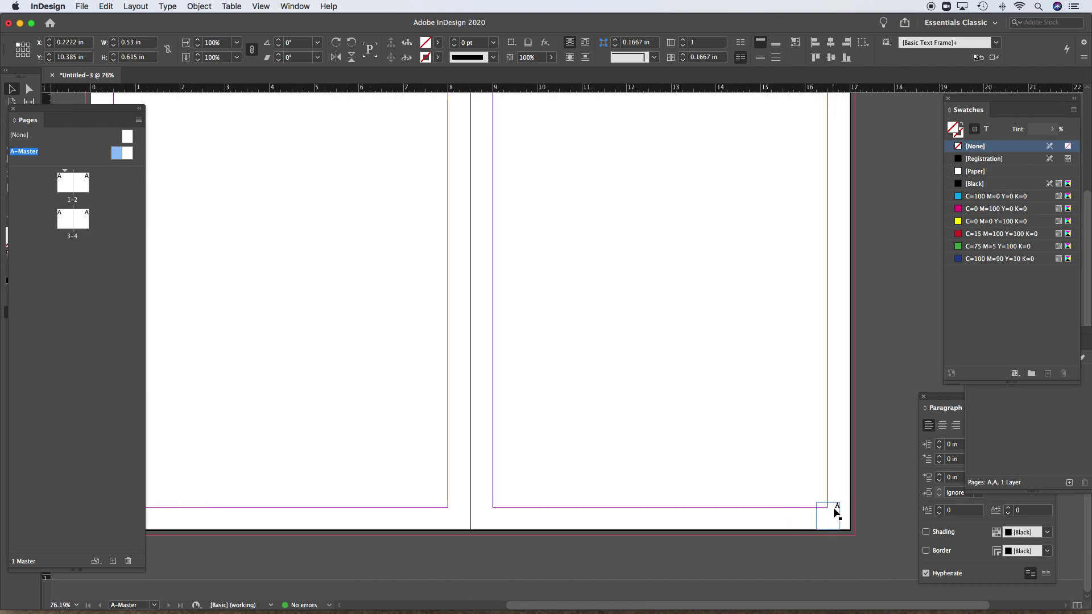
pyautogui.hscroll(-3, 841, 508)
pyautogui.hscroll(-1, 846, 509)
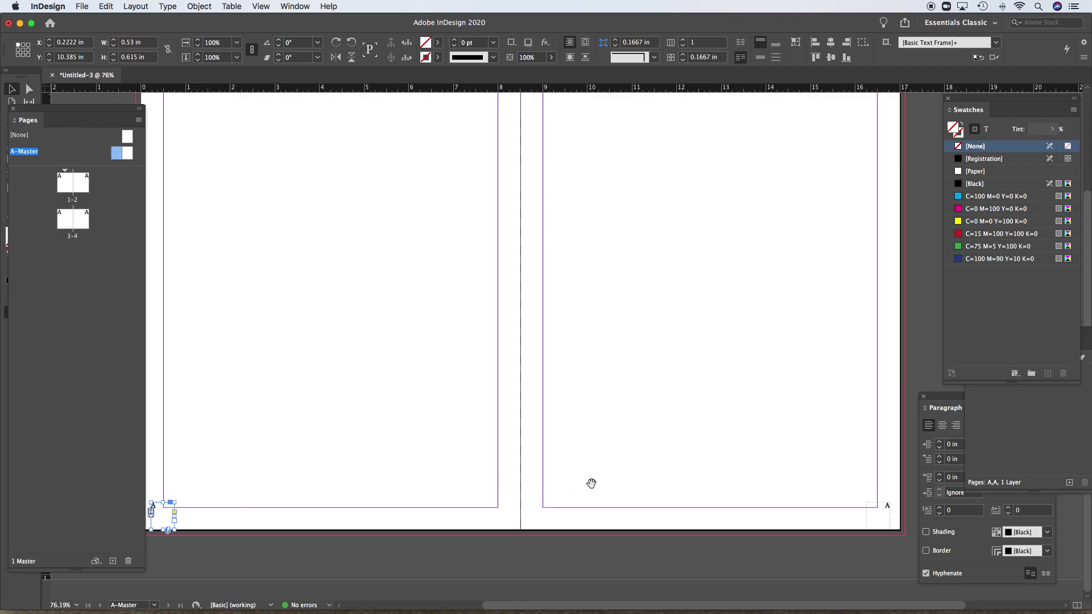
pyautogui.moveTo(592, 482); pyautogui.dragTo(609, 483)
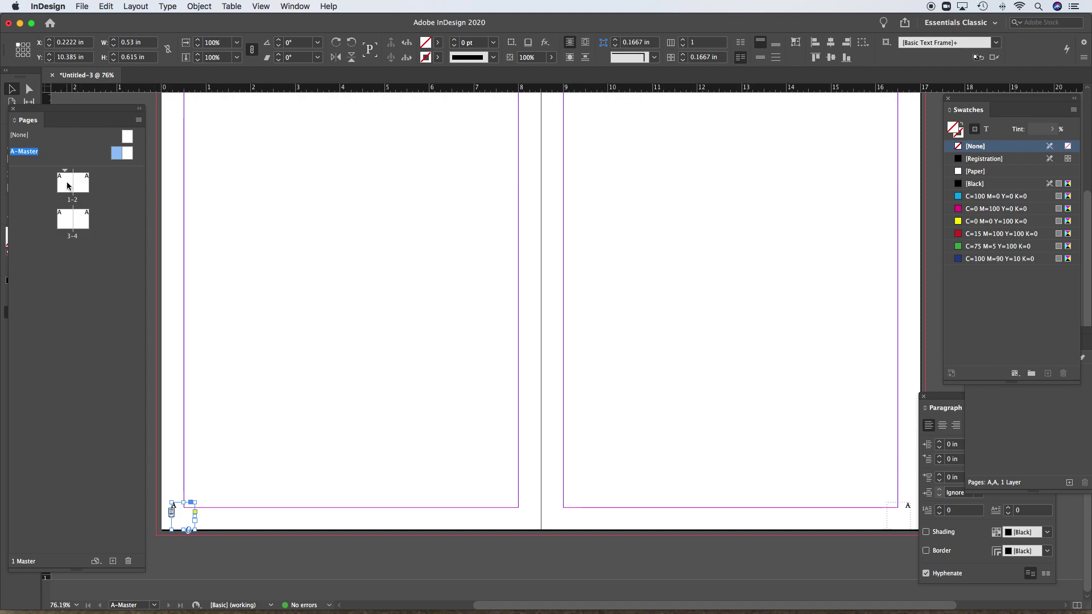
# - Check the automatic page numbers on document pages 2, 4 and 1, moving the Layers panel off the Paragraph panel
pyautogui.doubleClick(68, 186)
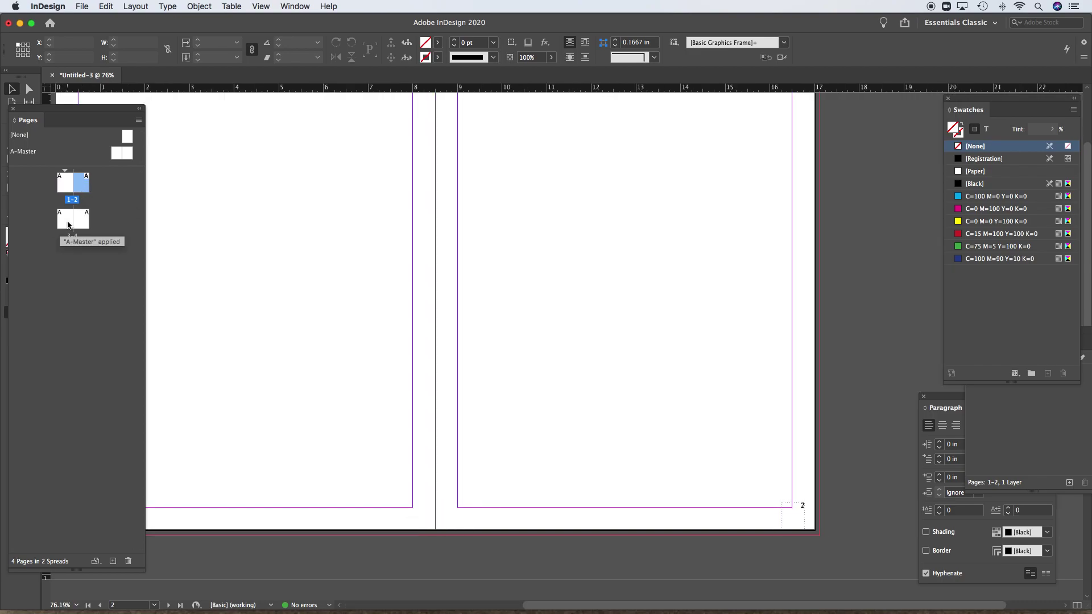
pyautogui.doubleClick(80, 224)
pyautogui.doubleClick(82, 222)
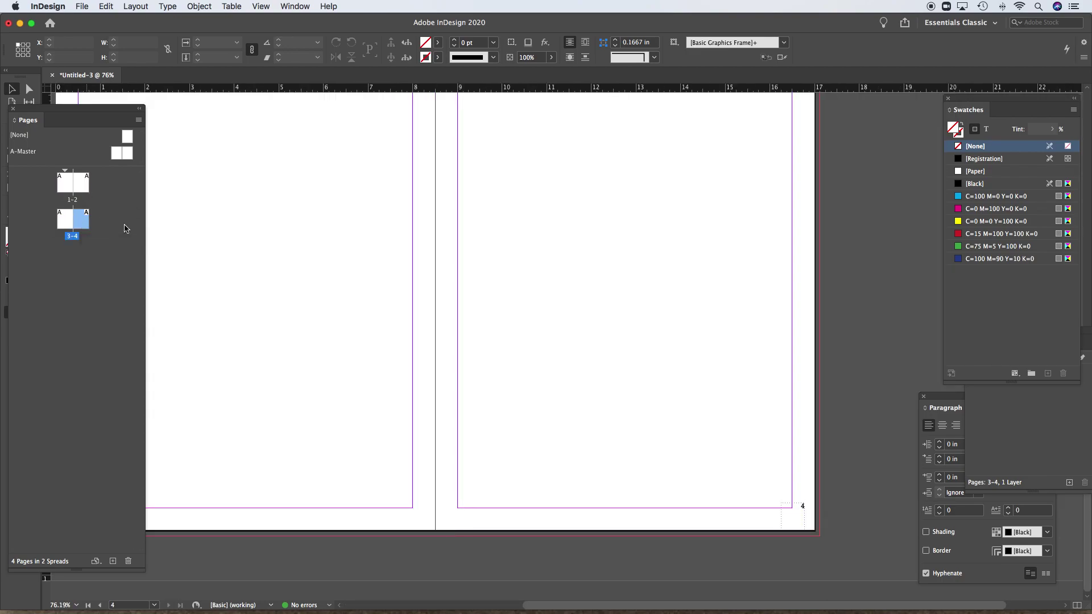
pyautogui.moveTo(936, 380); pyautogui.dragTo(827, 148)
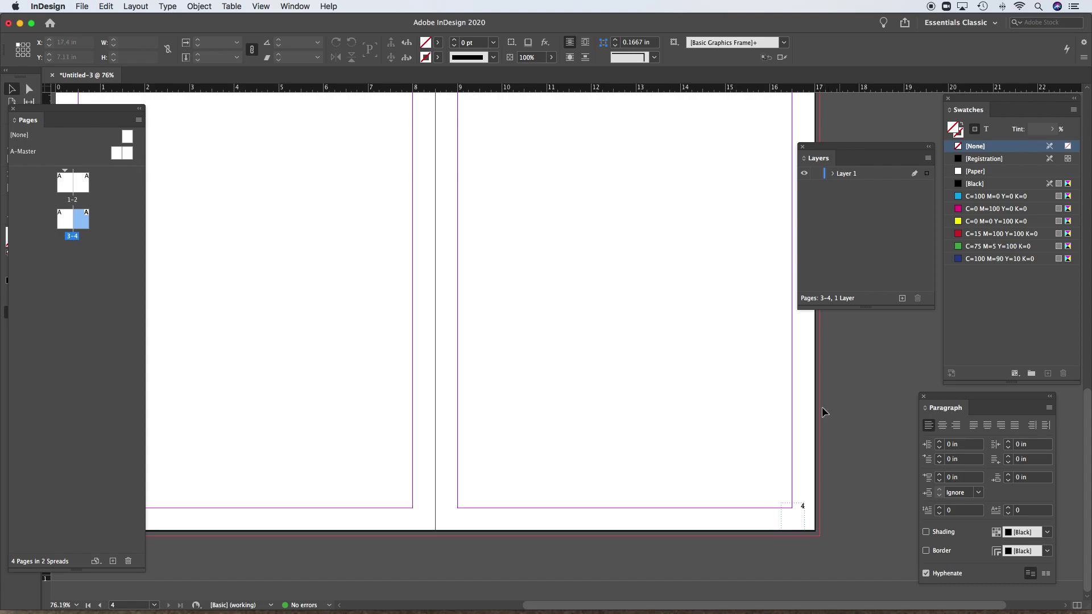
pyautogui.doubleClick(66, 184)
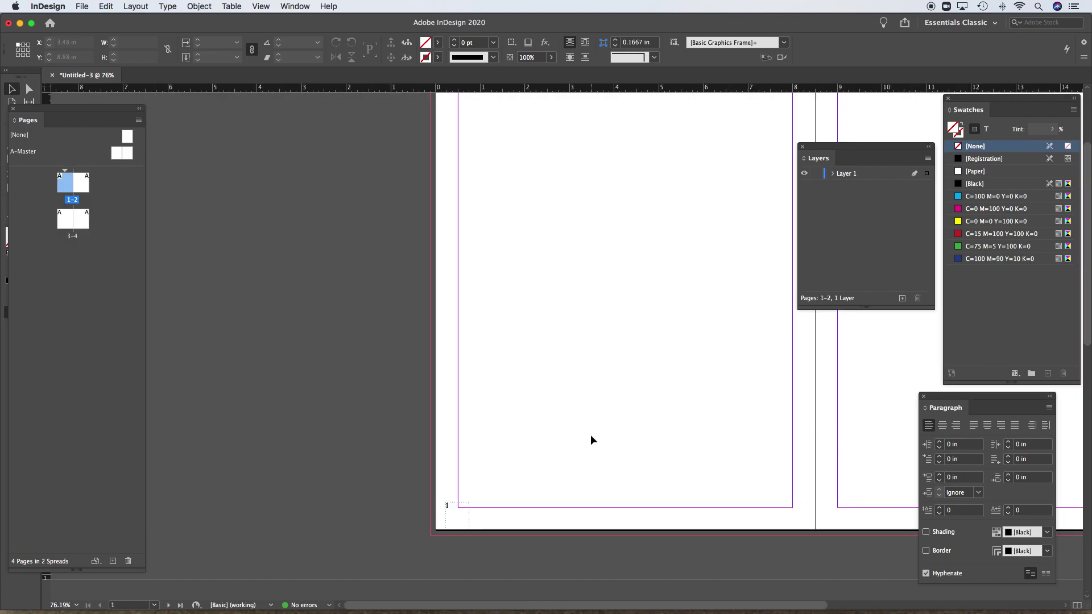
pyautogui.moveTo(615, 441); pyautogui.dragTo(488, 439)
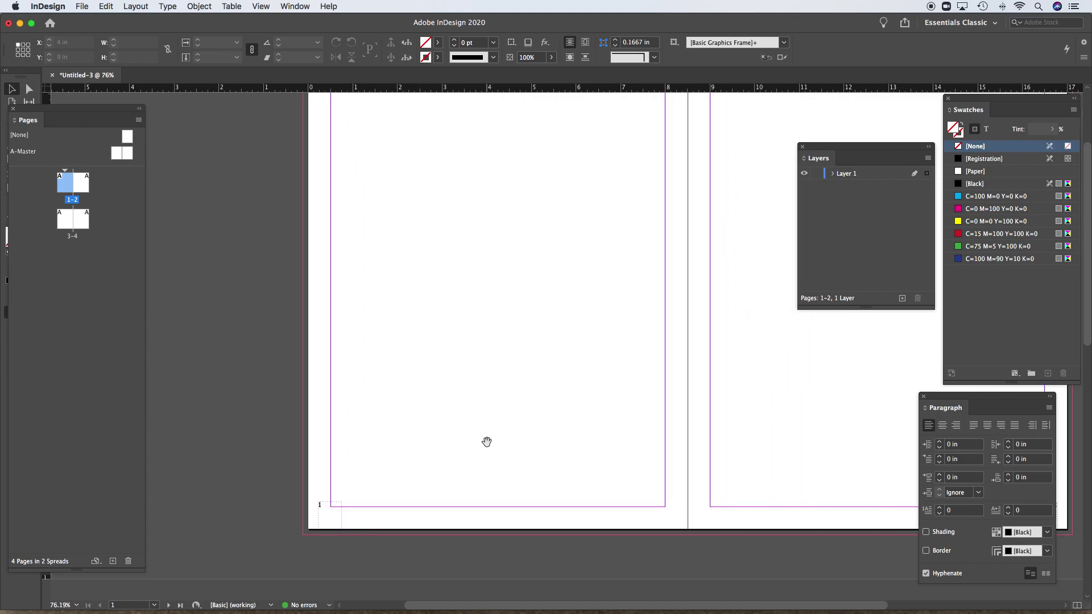
# - Move the Pages panel off the toolbox and bring the bottom of page 1 into view
pyautogui.moveTo(382, 505); pyautogui.dragTo(304, 501)
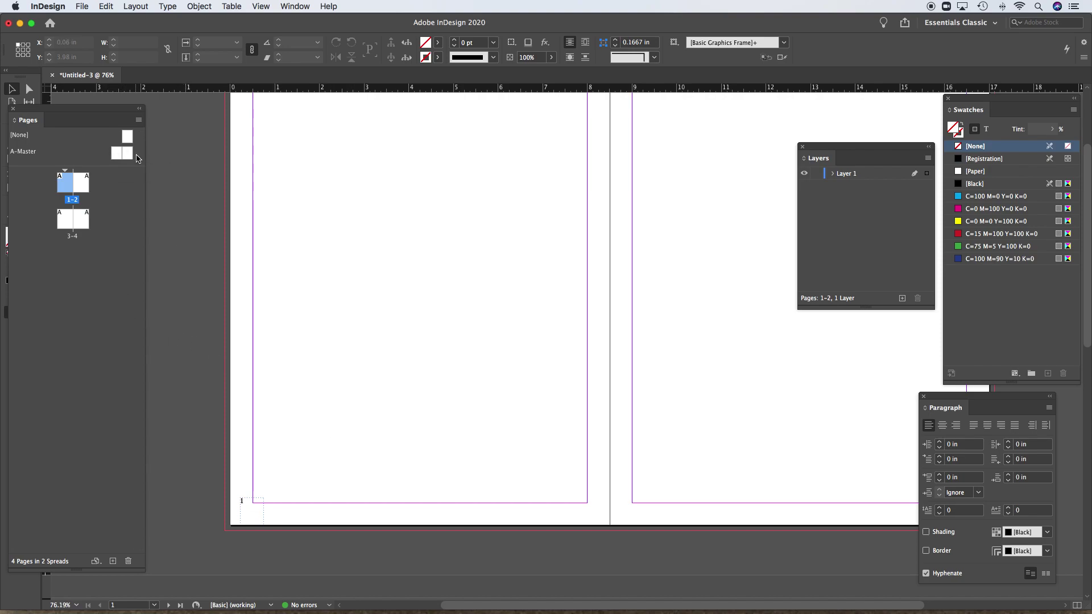
pyautogui.moveTo(87, 108); pyautogui.dragTo(153, 109)
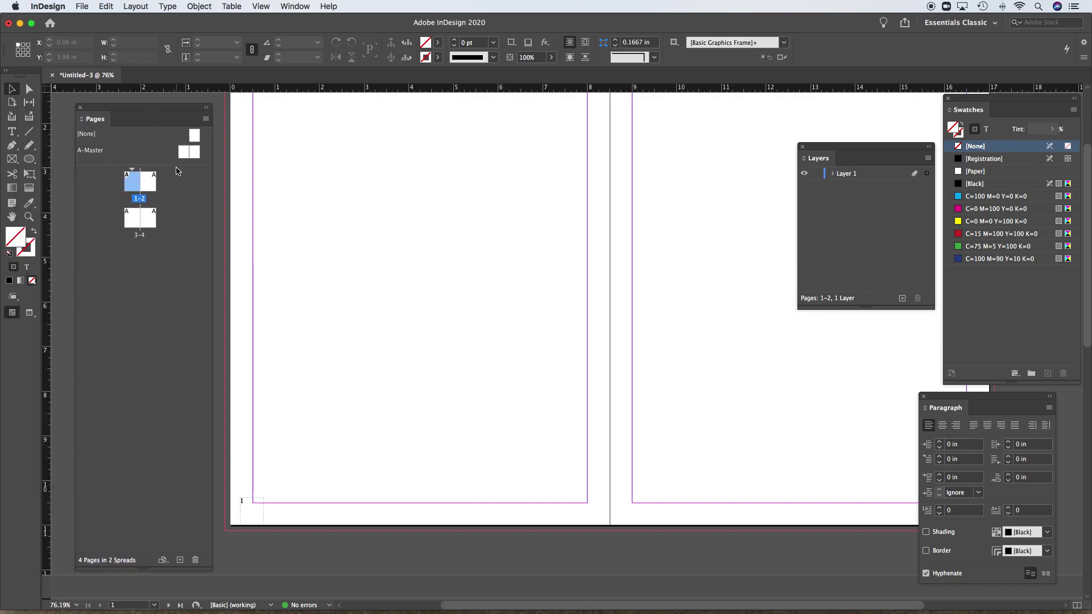
pyautogui.doubleClick(134, 183)
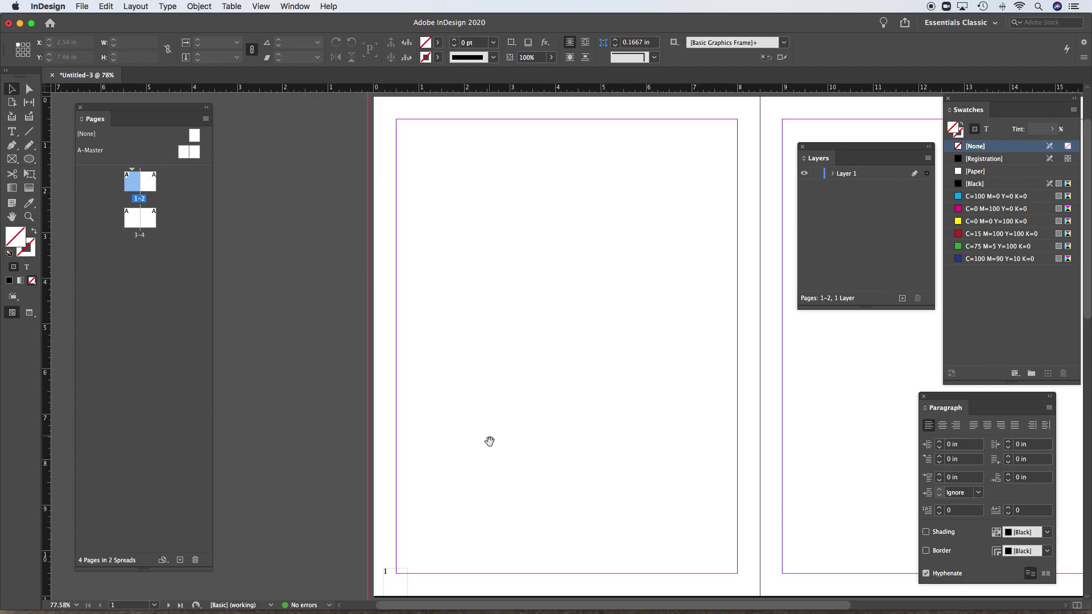
pyautogui.scroll(-4, 489, 443)
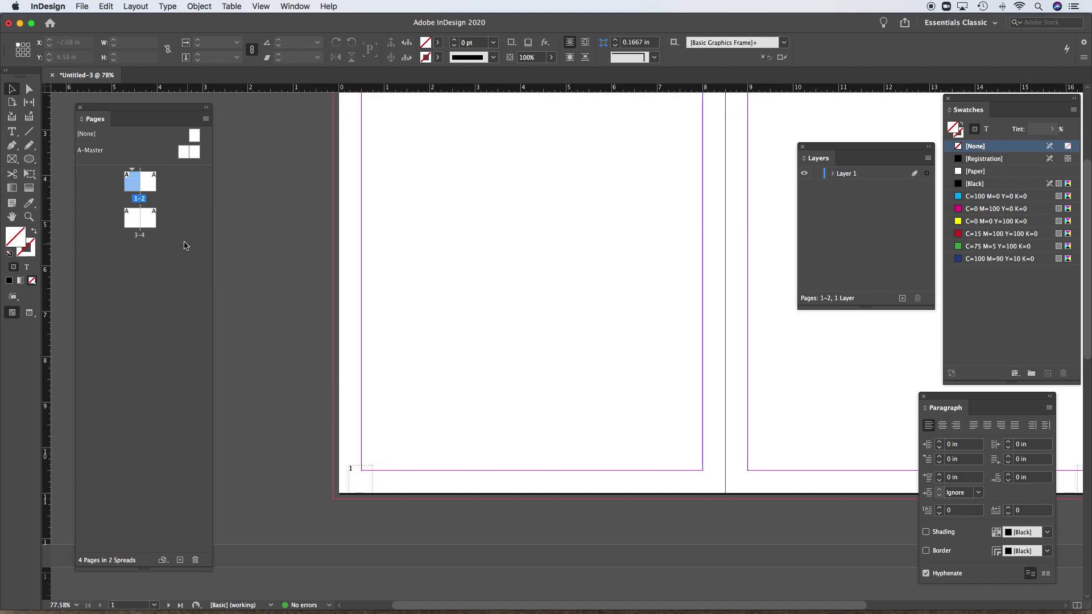
# - Draw a rectangle about 17.25 in by 2.185 in across the bottom of spread 1-2, bleed to bleed, and fill it with C=100 M=0 Y=0 K=0
pyautogui.moveTo(30, 161); pyautogui.dragTo(57, 169)
pyautogui.moveTo(333, 400); pyautogui.dragTo(816, 499)
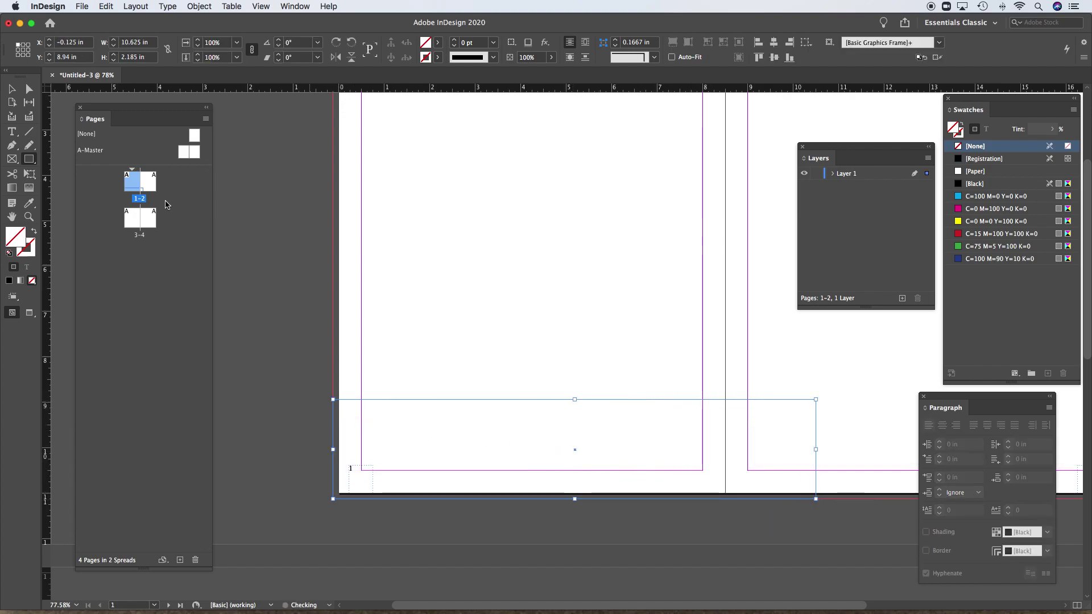
pyautogui.press('v')
pyautogui.hscroll(10, 582, 319)
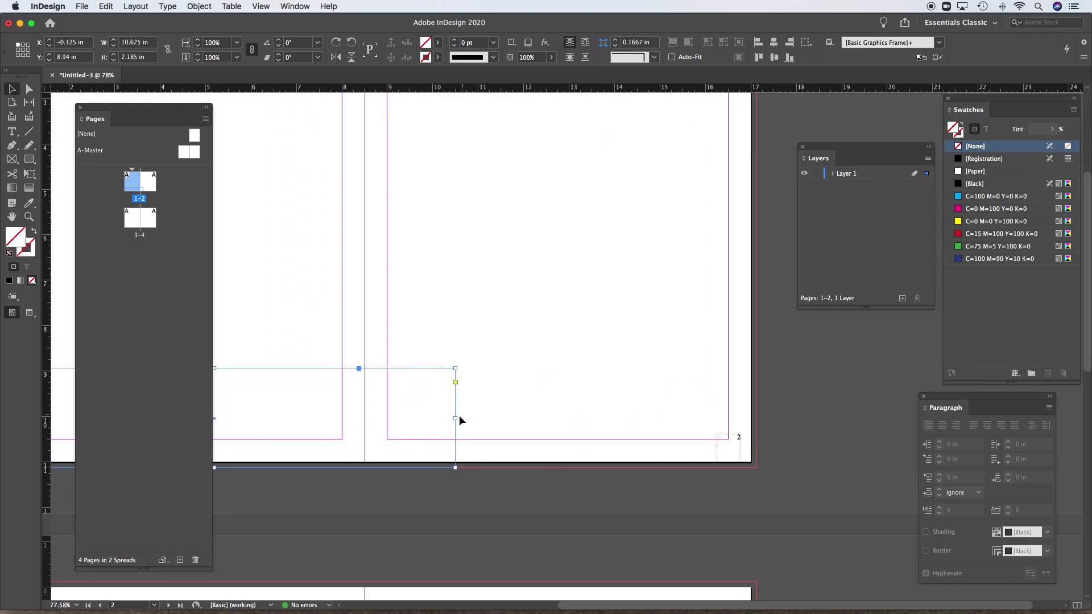
pyautogui.moveTo(474, 417); pyautogui.dragTo(758, 420)
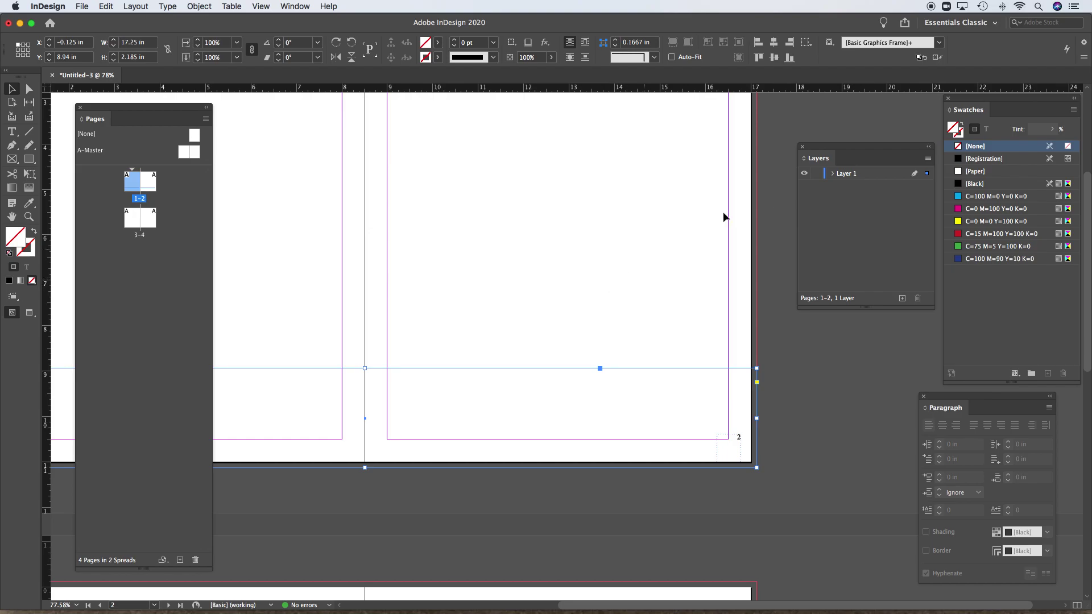
pyautogui.click(959, 197)
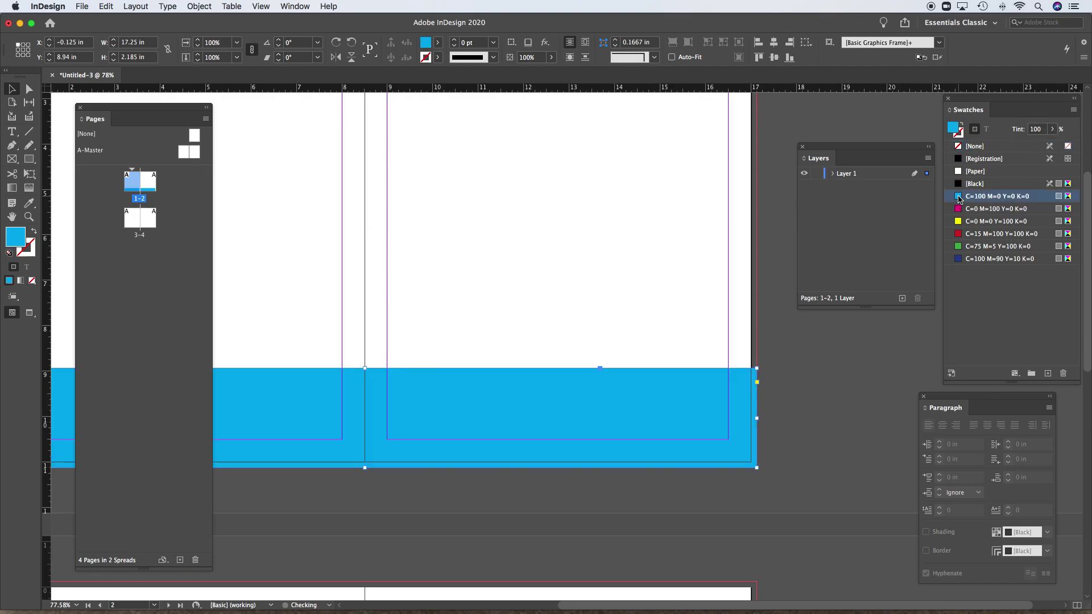
# - Examine the cyan rectangle's object commands and Arrange options for a way to send it behind the page numbers
pyautogui.moveTo(226, 300); pyautogui.dragTo(504, 267)
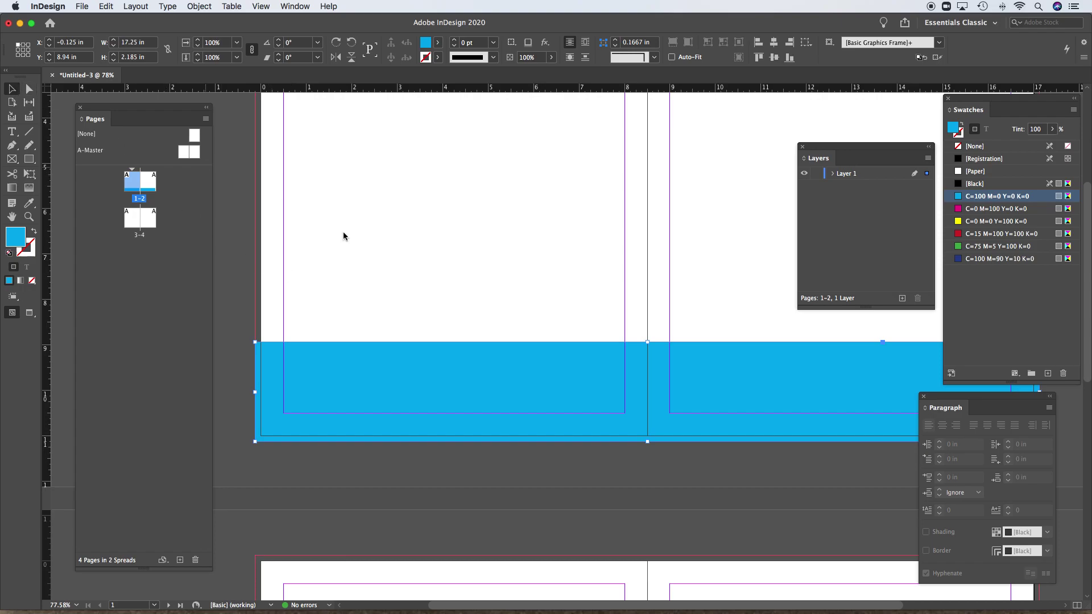
pyautogui.click(383, 263)
pyautogui.click(374, 379)
pyautogui.rightClick(518, 381)
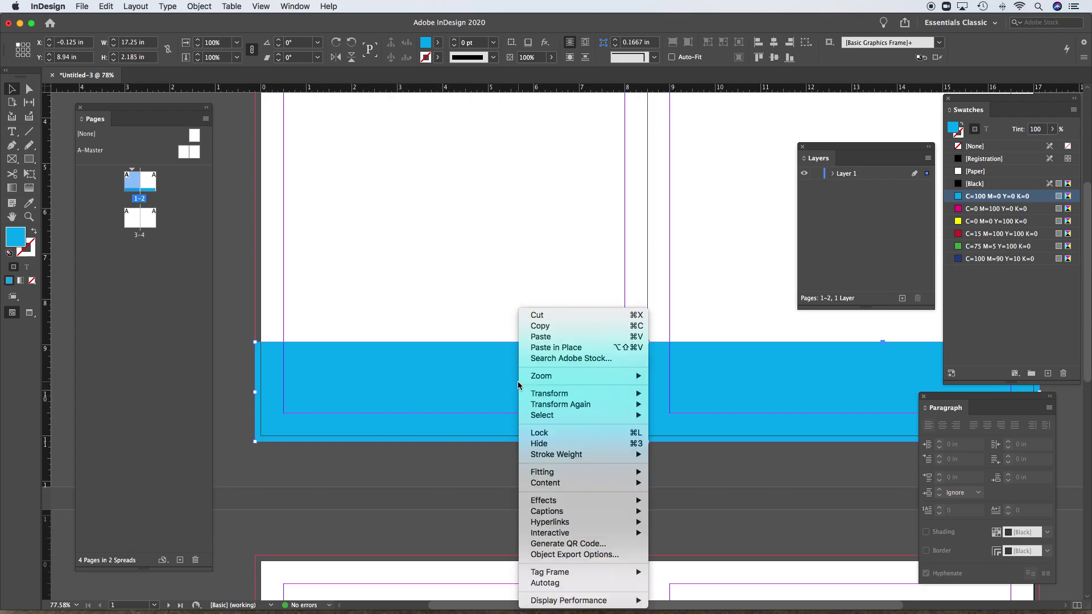
pyautogui.moveTo(529, 377)
pyautogui.click(494, 322)
pyautogui.rightClick(486, 380)
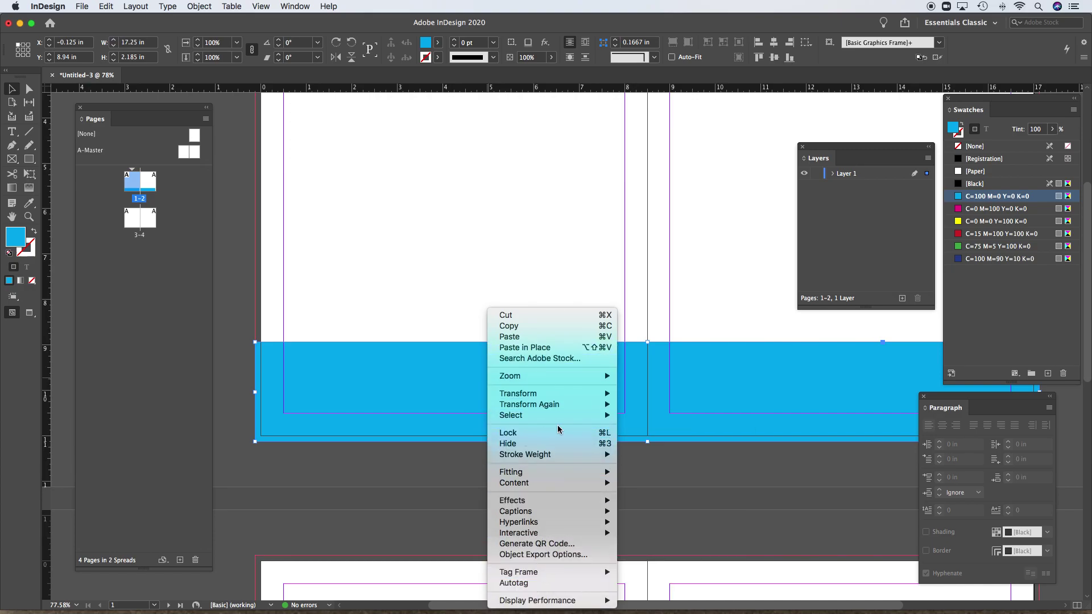
pyautogui.click(482, 214)
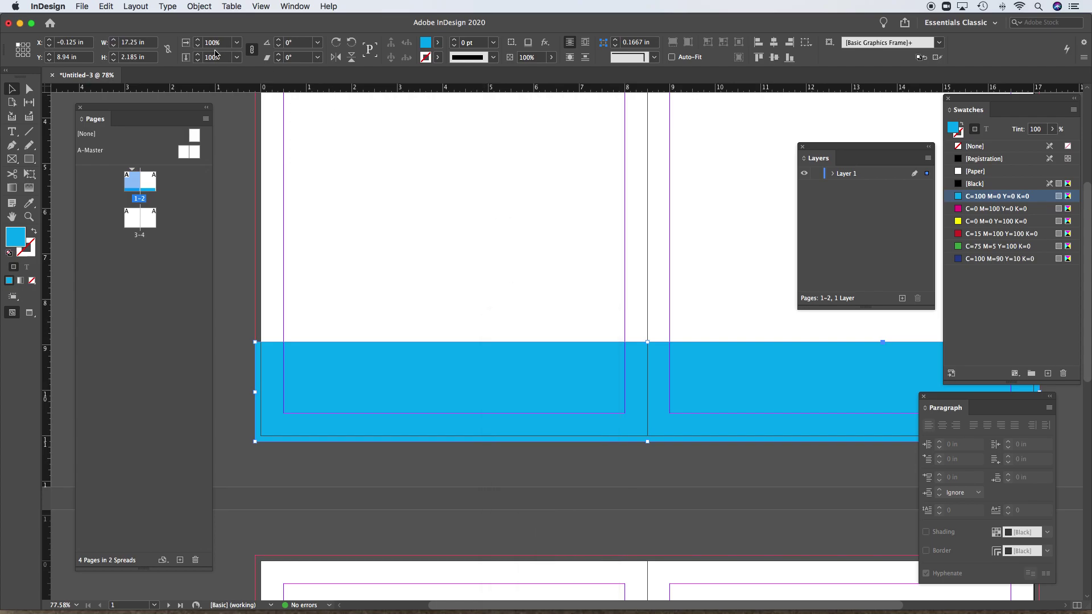
pyautogui.click(207, 7)
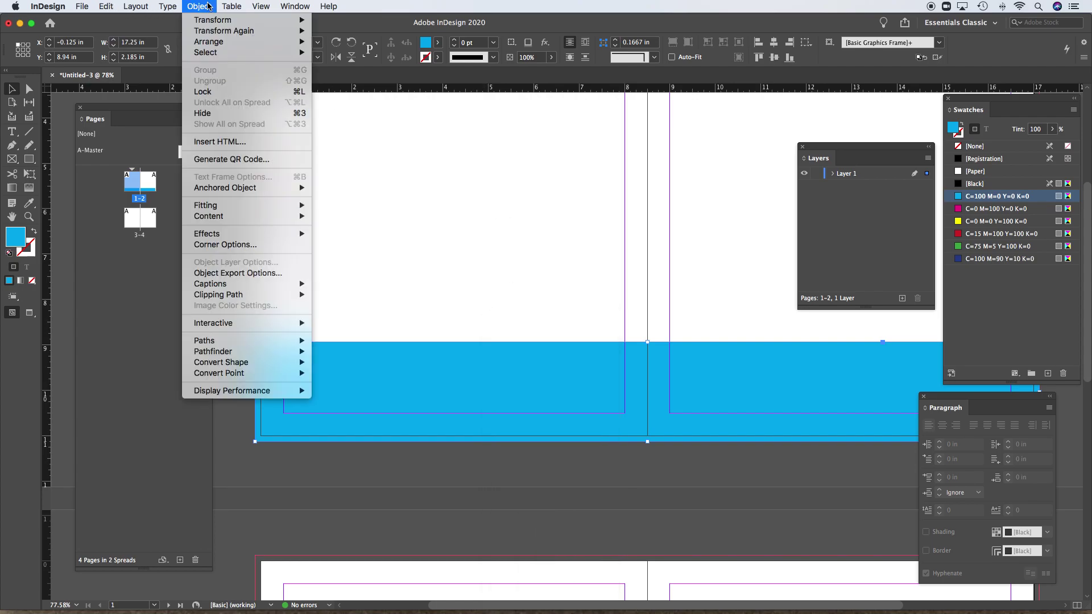
pyautogui.moveTo(268, 41)
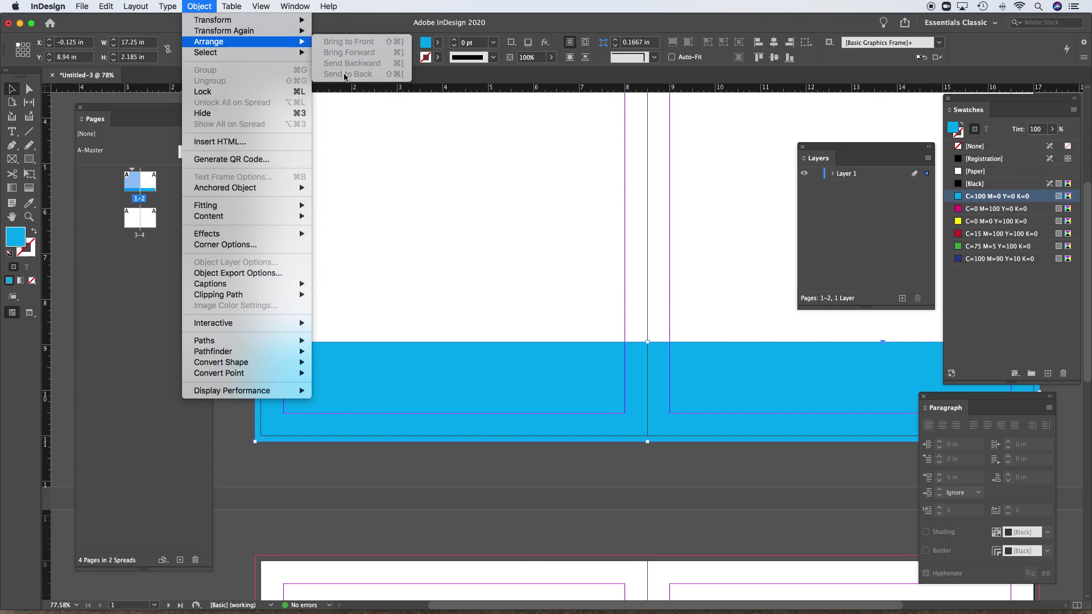
pyautogui.click(513, 184)
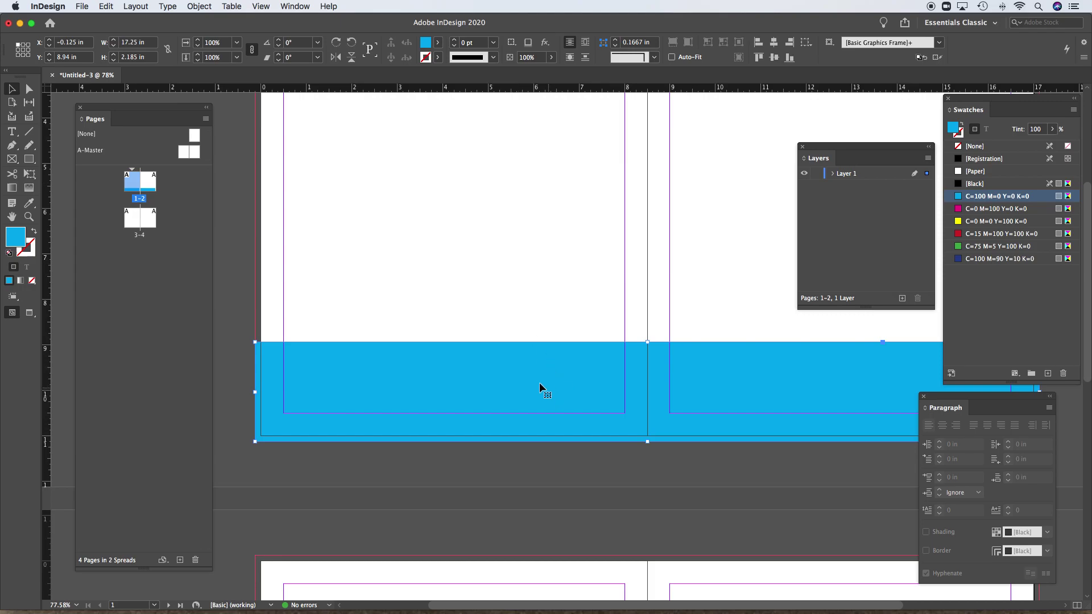
pyautogui.rightClick(587, 376)
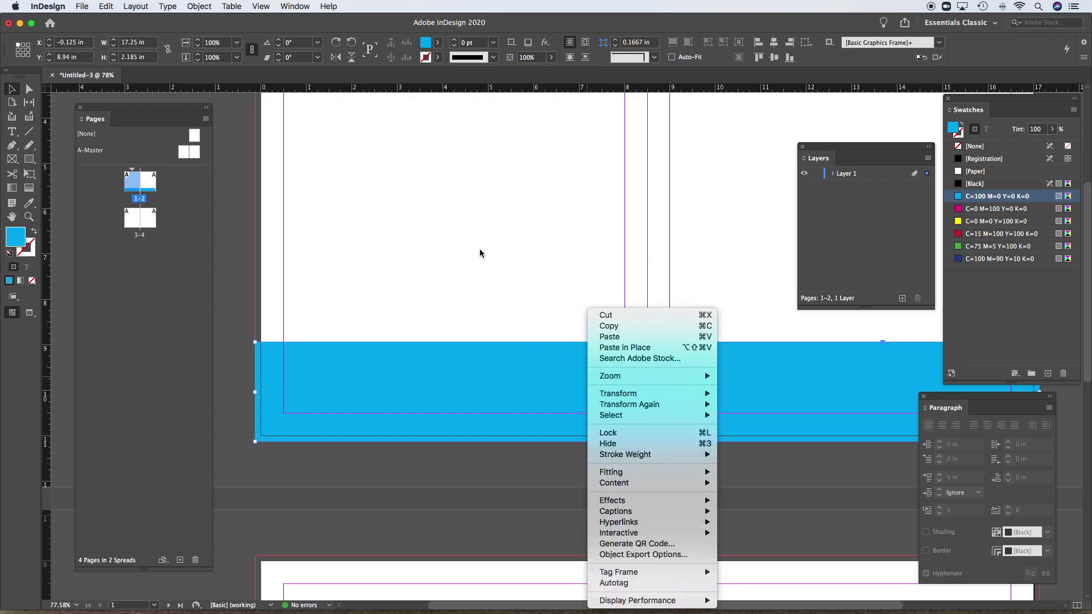
pyautogui.click(400, 180)
pyautogui.click(200, 6)
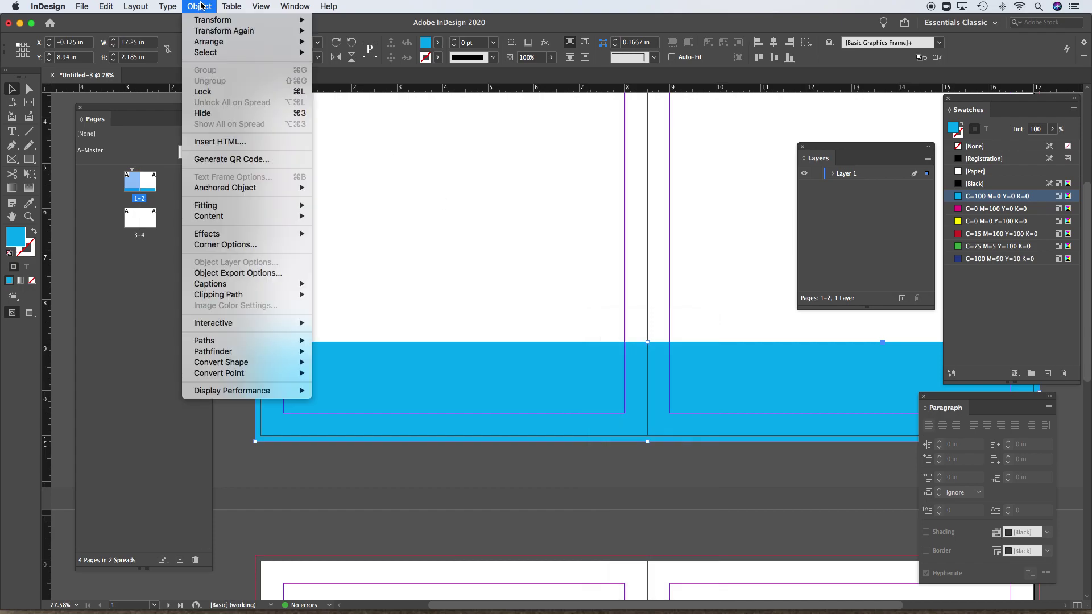
pyautogui.moveTo(206, 42)
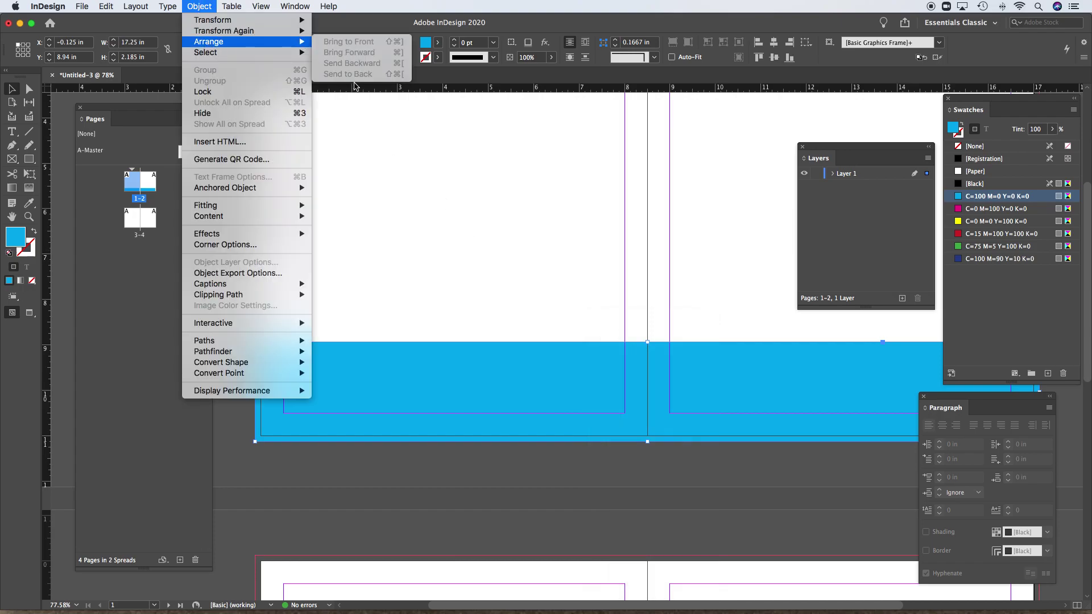
pyautogui.click(549, 312)
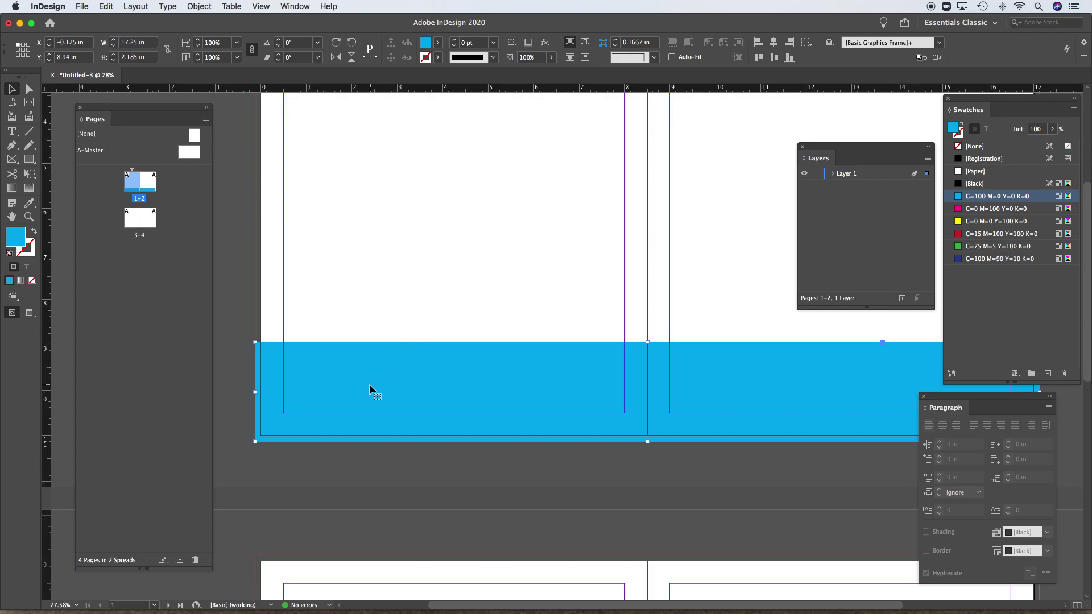
# - Move the cyan rectangle up to Y 7.25 in to uncover the page number, and undo the move
pyautogui.moveTo(391, 383); pyautogui.dragTo(382, 312)
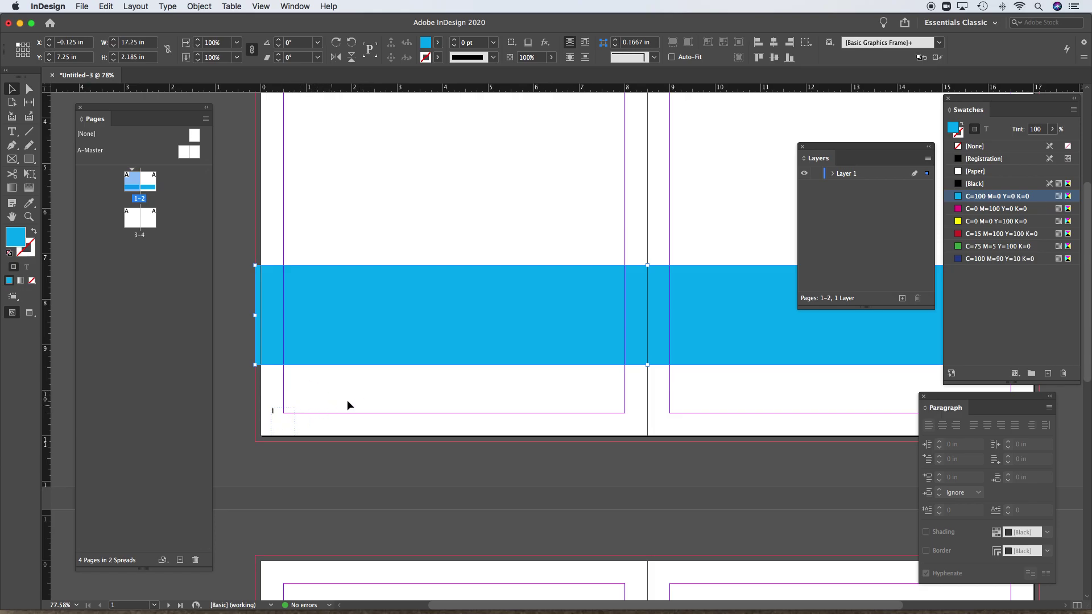
pyautogui.press('super+z')
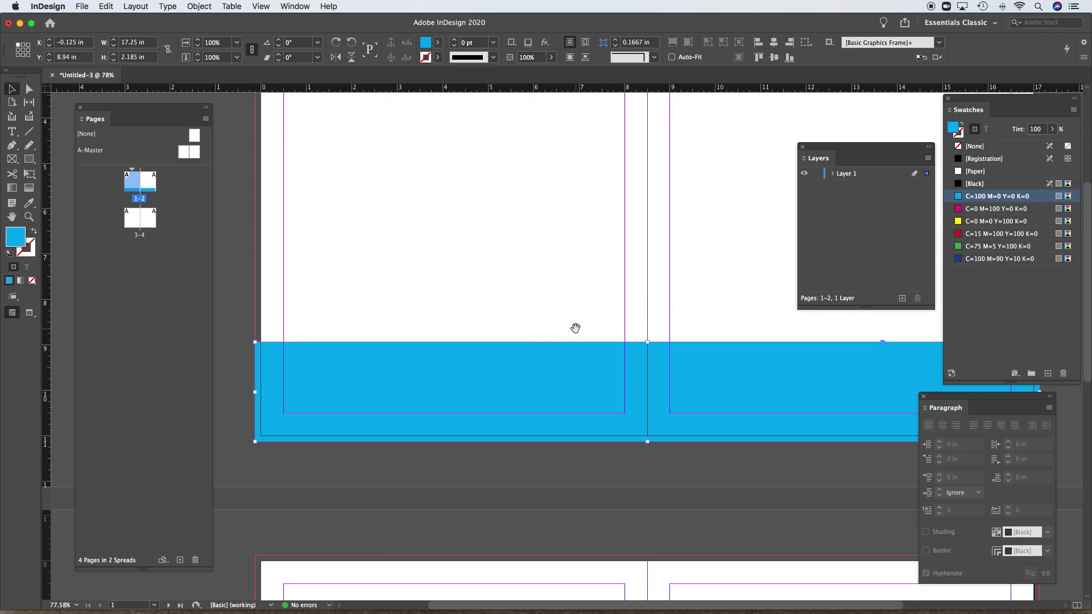
pyautogui.moveTo(575, 326); pyautogui.dragTo(453, 334)
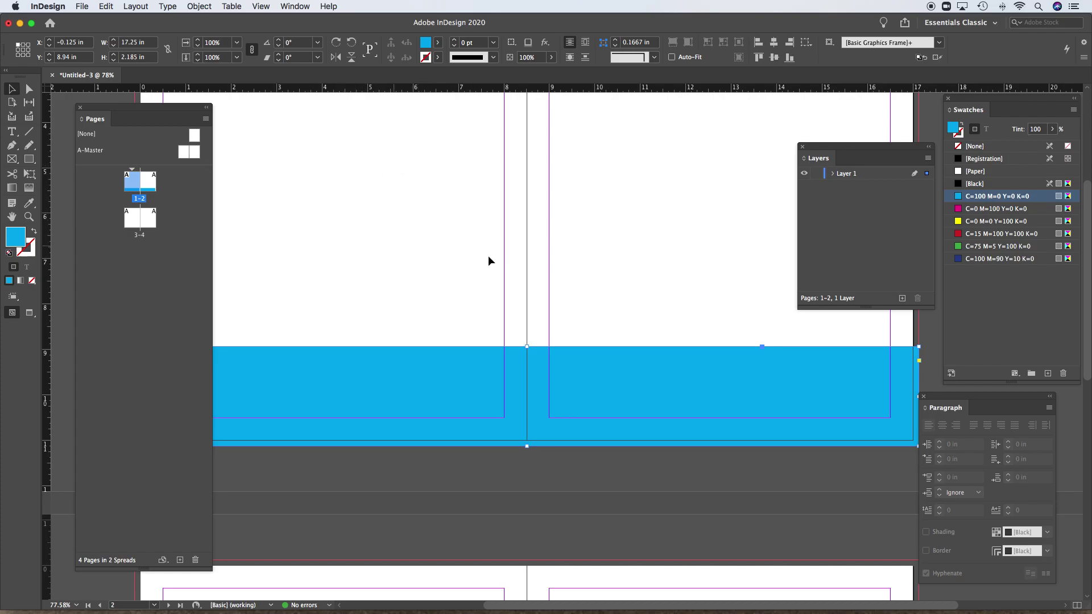
pyautogui.hscroll(5, 668, 268)
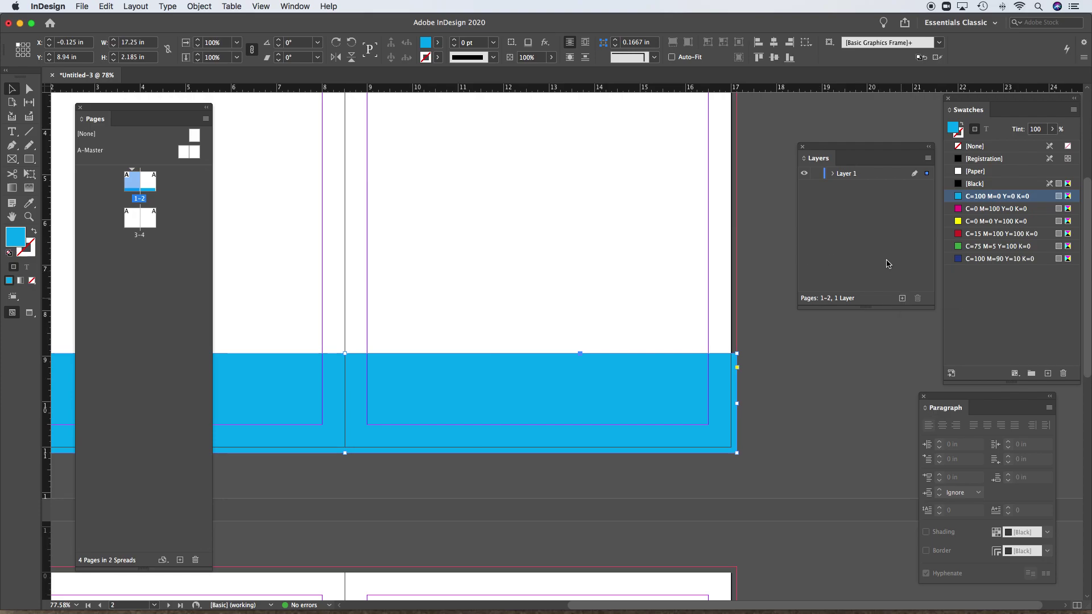
# - Reposition the Layers panel beside the Swatches panel and add a new layer above Layer 1
pyautogui.moveTo(850, 149); pyautogui.dragTo(824, 132)
pyautogui.click(295, 5)
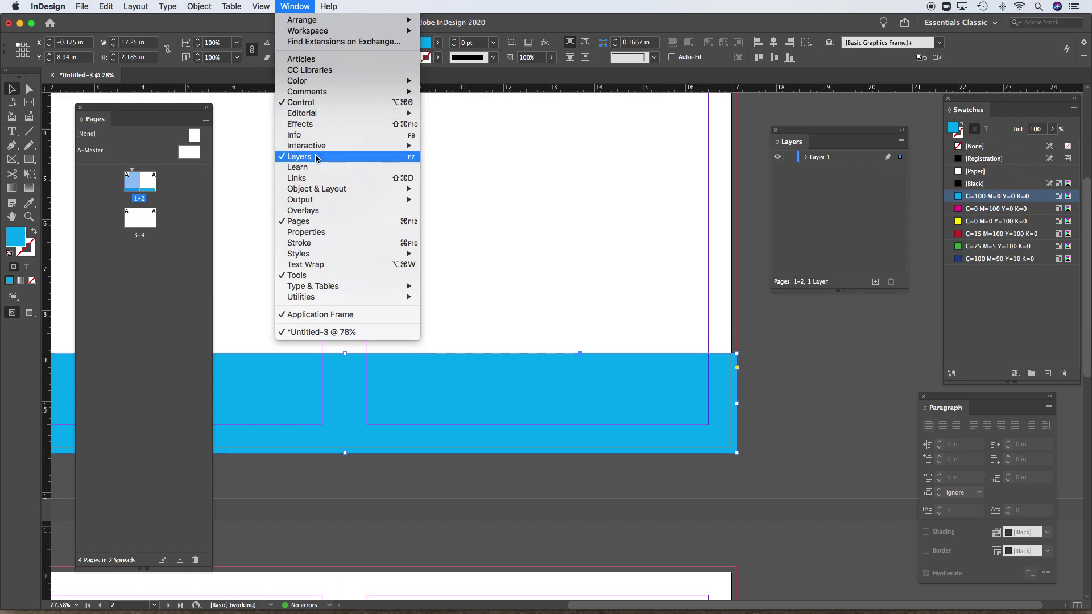
pyautogui.click(295, 6)
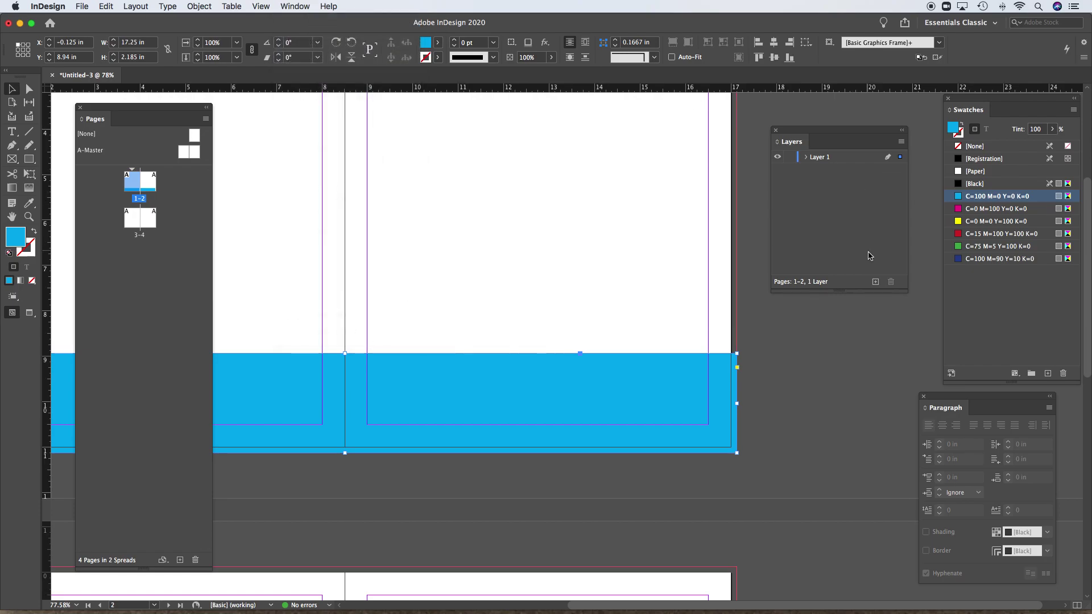
pyautogui.click(875, 282)
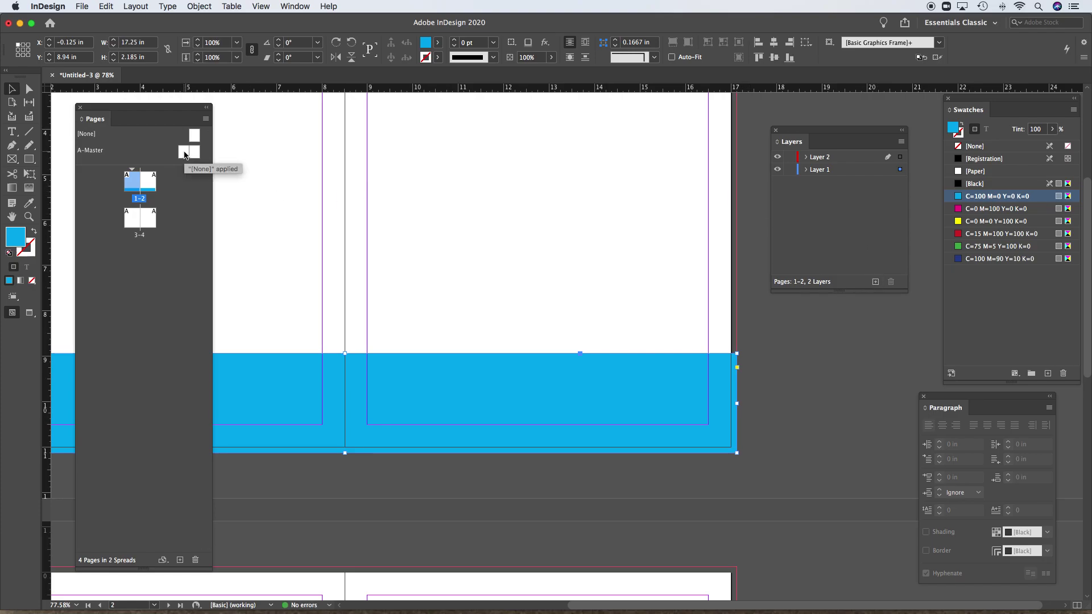
# - Select both page number frames on the A-Master spread and move them from Layer 1 to Layer 2
pyautogui.doubleClick(184, 153)
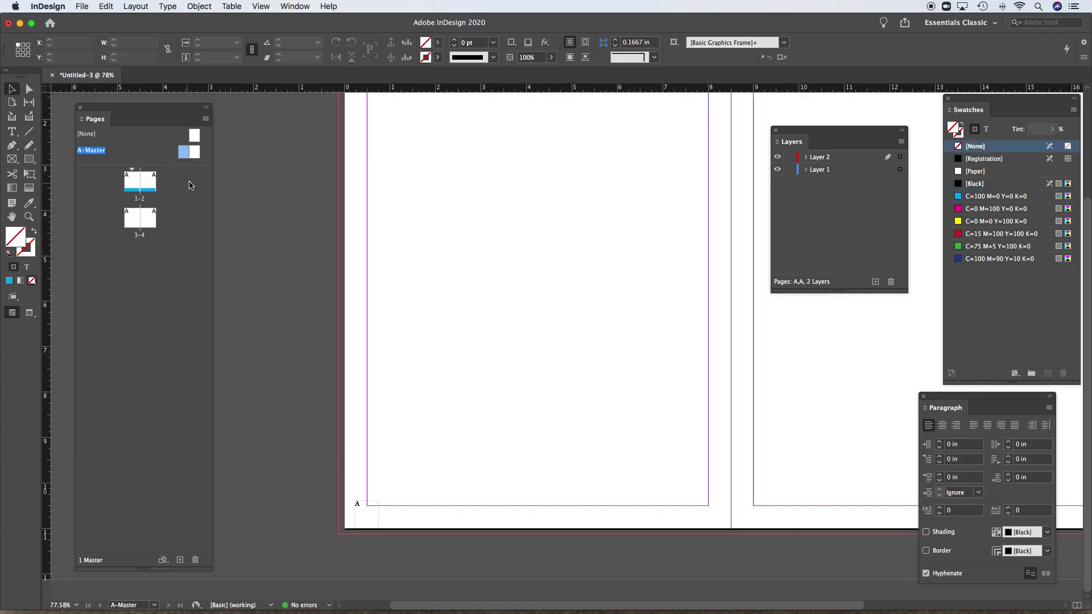
pyautogui.click(133, 182)
pyautogui.doubleClick(184, 152)
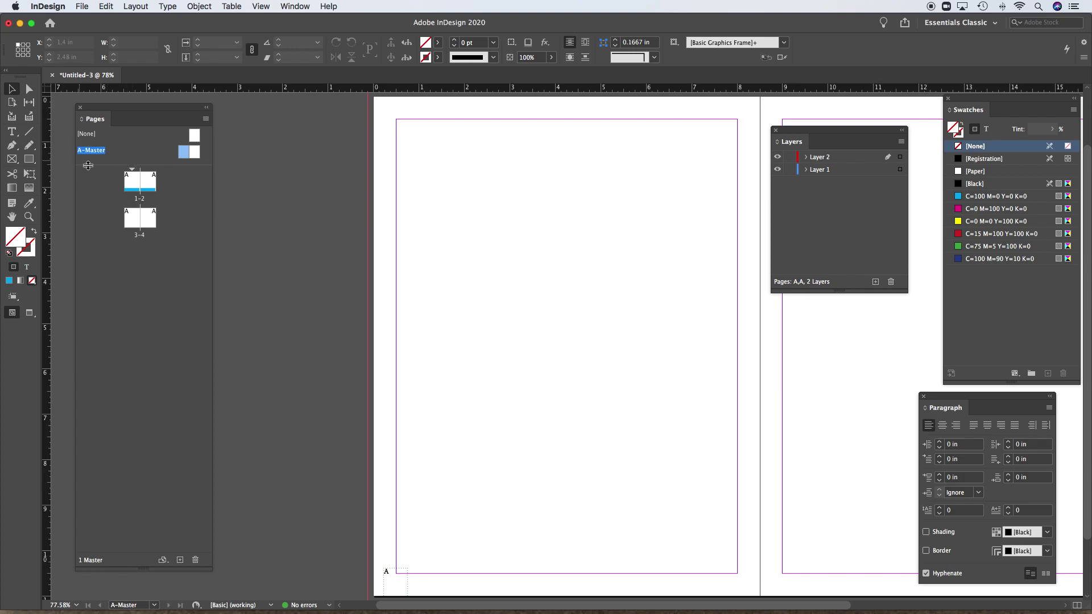
pyautogui.moveTo(647, 228); pyautogui.dragTo(514, 188)
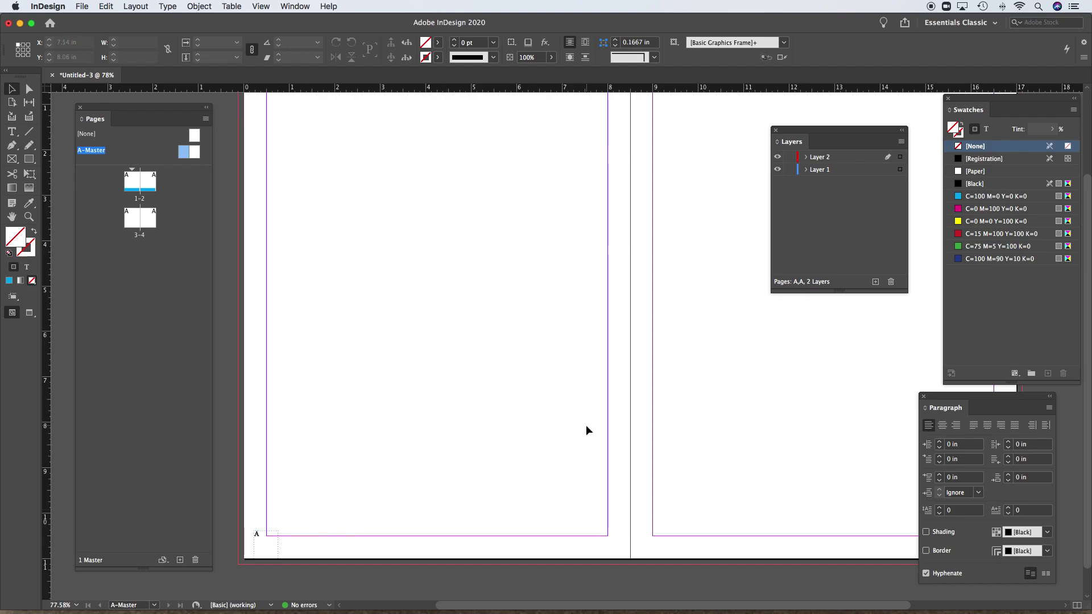
pyautogui.press('super+a')
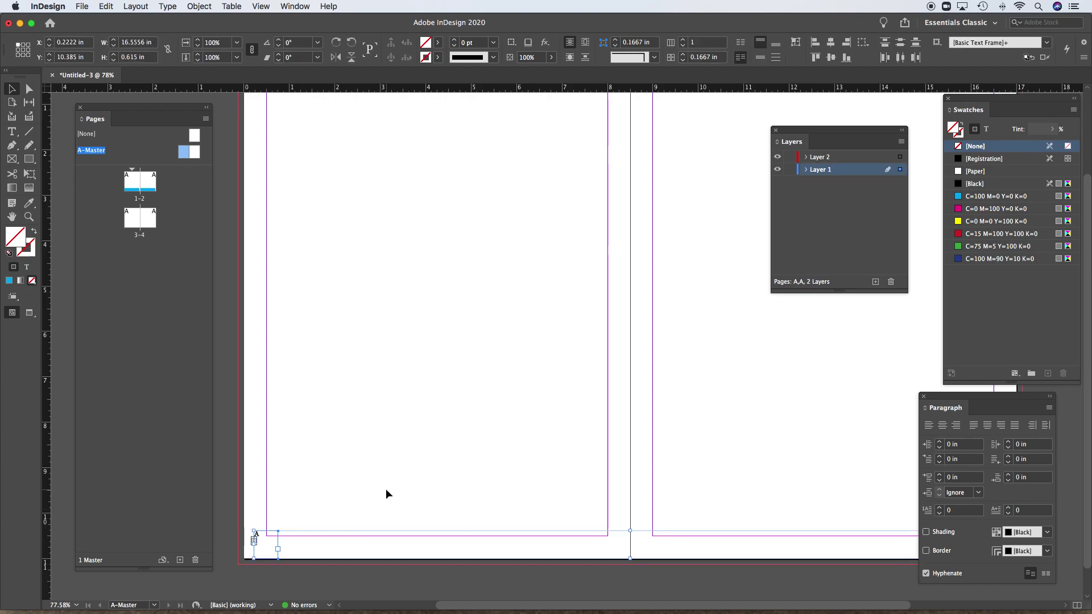
pyautogui.moveTo(716, 477); pyautogui.dragTo(648, 449)
pyautogui.moveTo(578, 456); pyautogui.dragTo(654, 460)
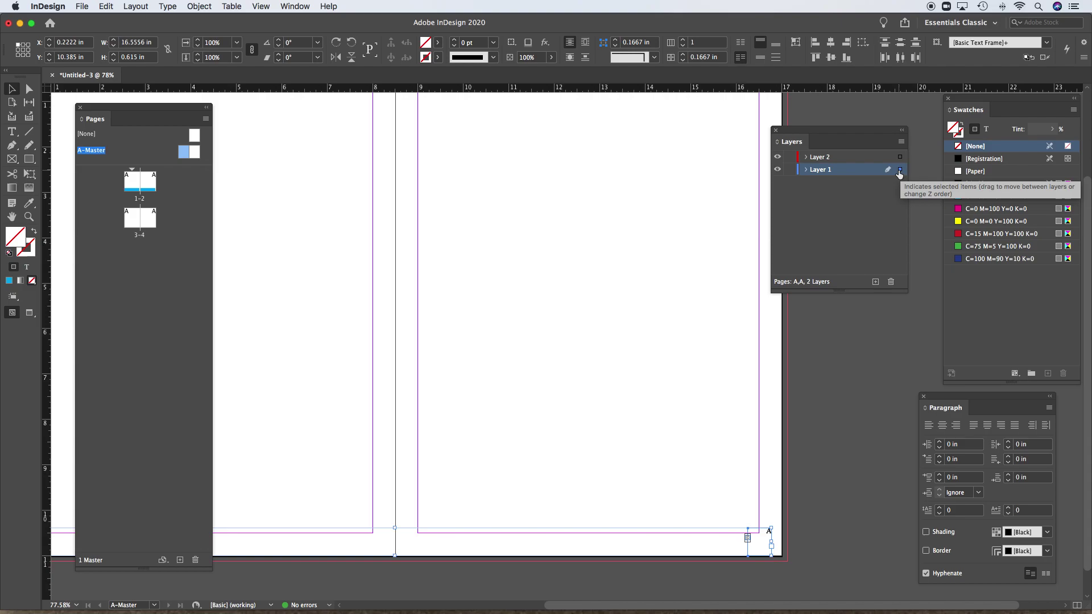
pyautogui.moveTo(900, 169); pyautogui.dragTo(902, 162)
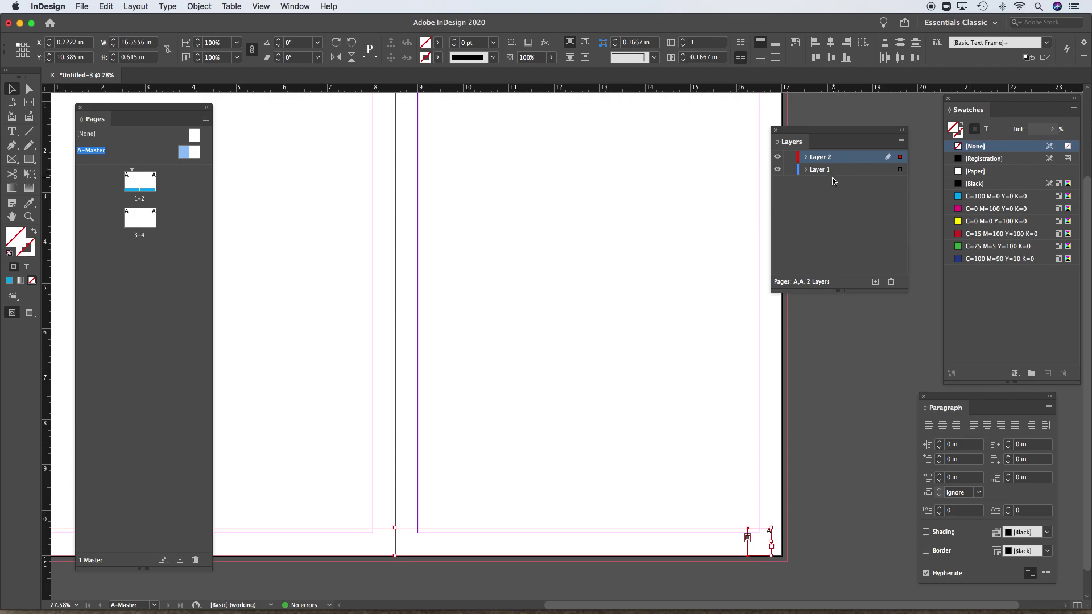
# - Rename Layer 2 as "A - Master Page"
pyautogui.click(806, 157)
pyautogui.click(806, 157)
pyautogui.doubleClick(825, 161)
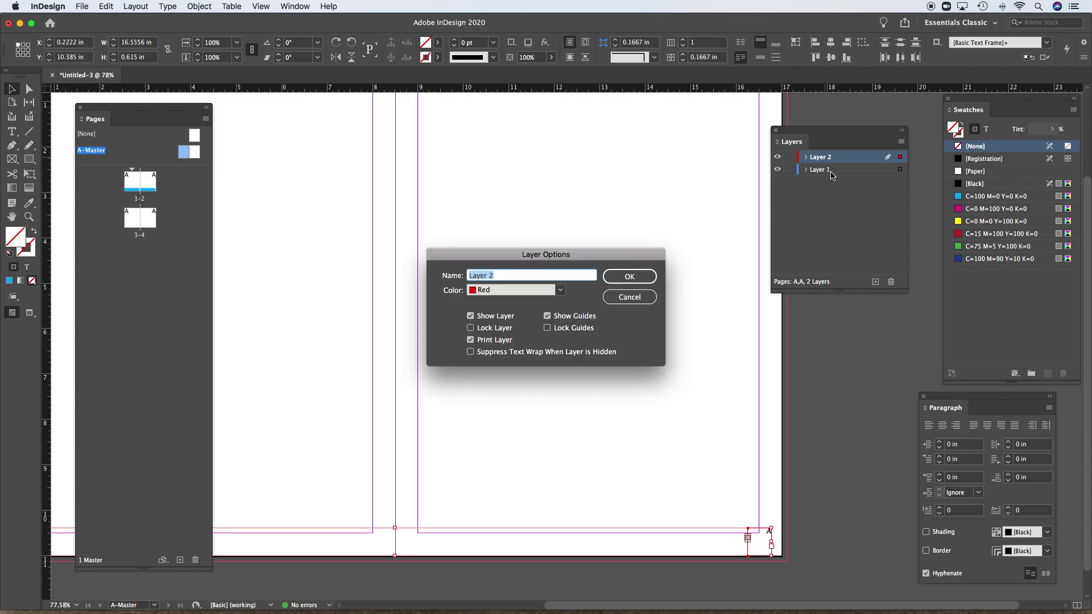
pyautogui.write('Master Page')
pyautogui.click(470, 276)
pyautogui.write('A –')
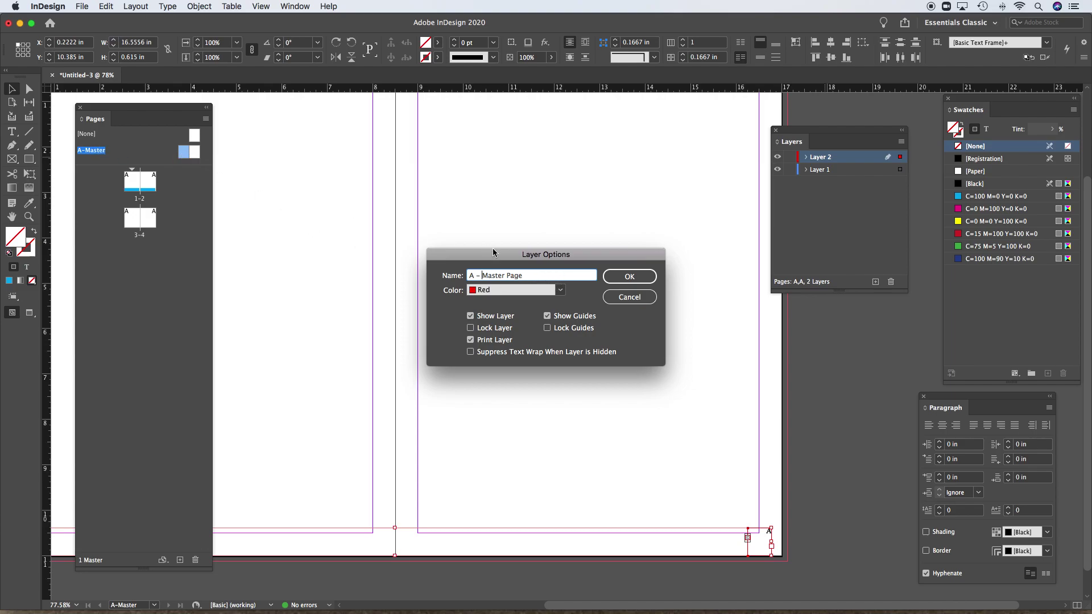
pyautogui.click(637, 277)
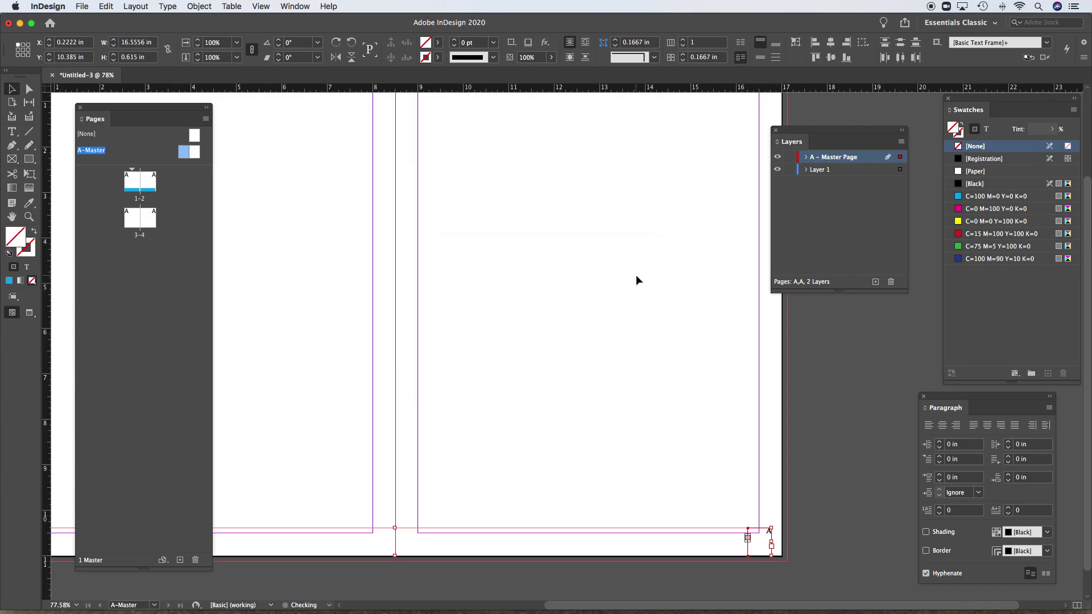
# - Rename Layer 1 as "artwork / content" and deselect the page number frames
pyautogui.doubleClick(825, 171)
pyautogui.write('a')
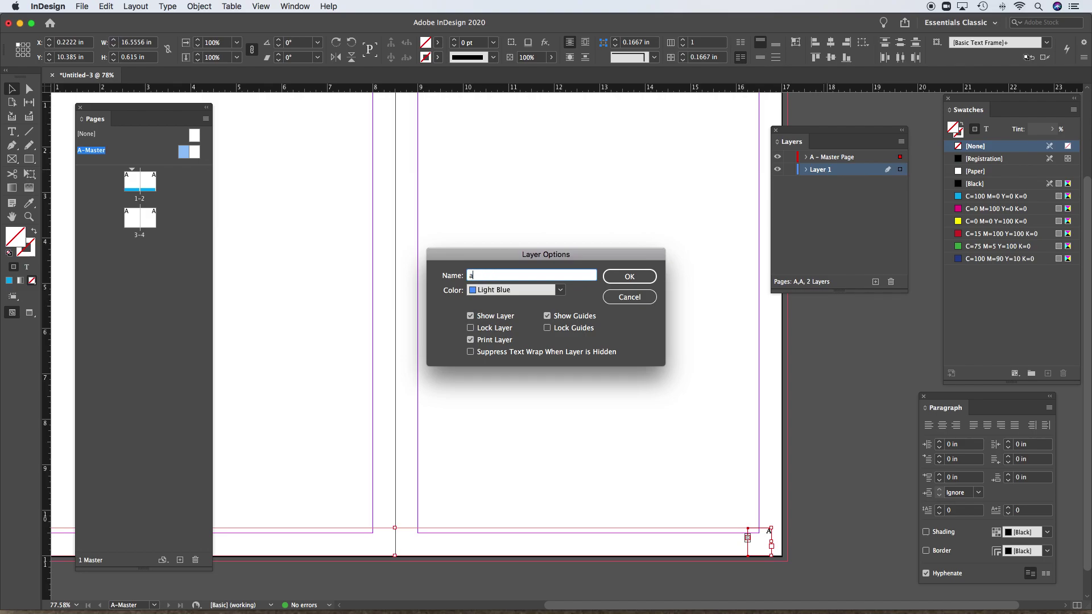
pyautogui.write('rtwork / content')
pyautogui.click(629, 276)
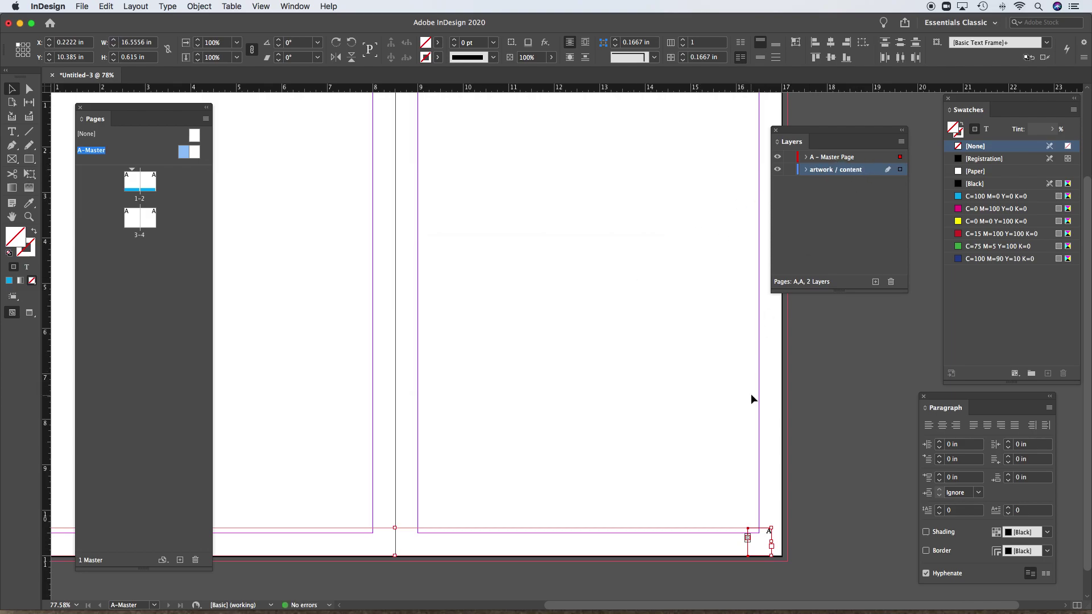
pyautogui.click(735, 360)
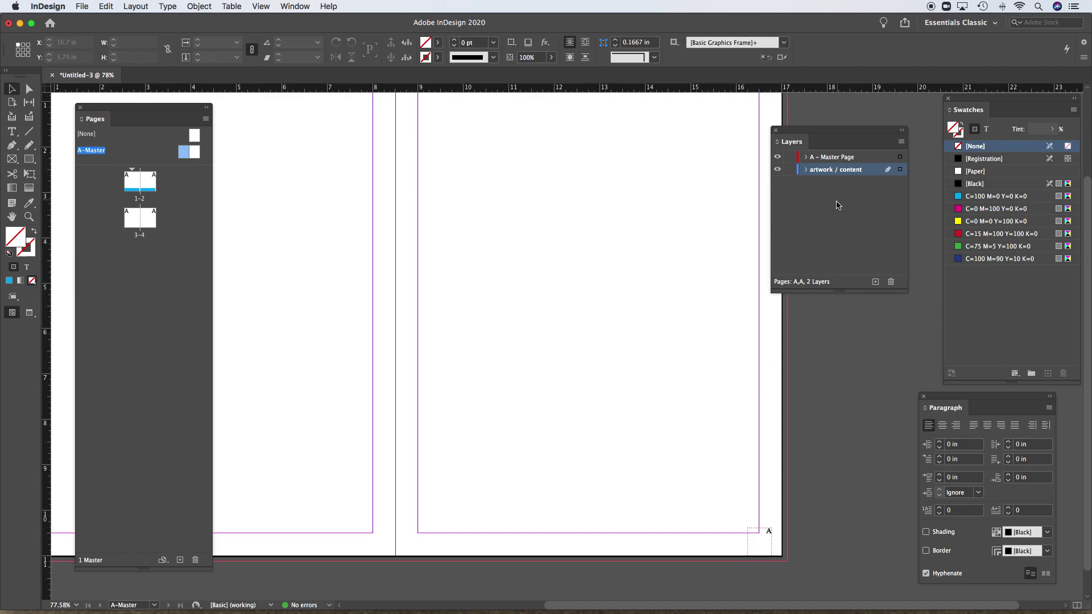
# - Lock the A - Master Page layer and try to create a text frame on it with the Type tool
pyautogui.click(847, 158)
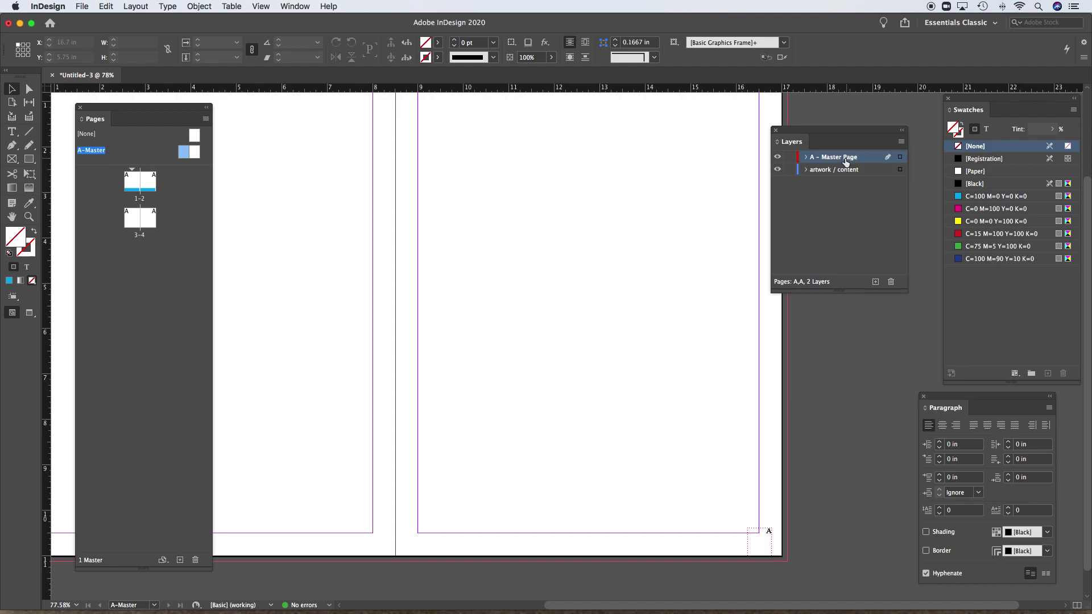
pyautogui.click(132, 182)
pyautogui.click(790, 158)
pyautogui.click(11, 131)
pyautogui.click(464, 219)
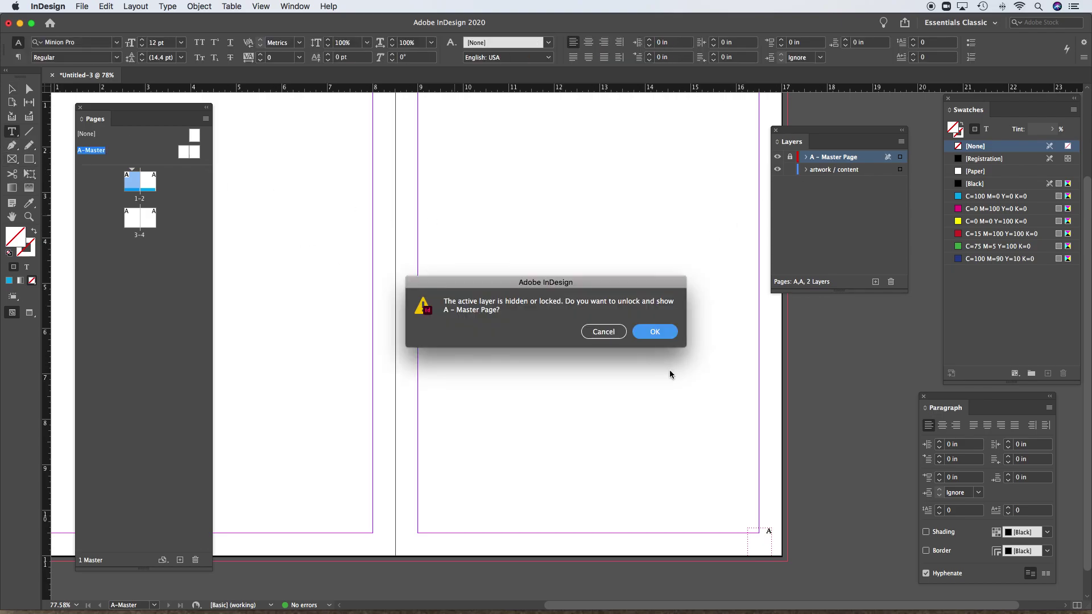
pyautogui.click(613, 332)
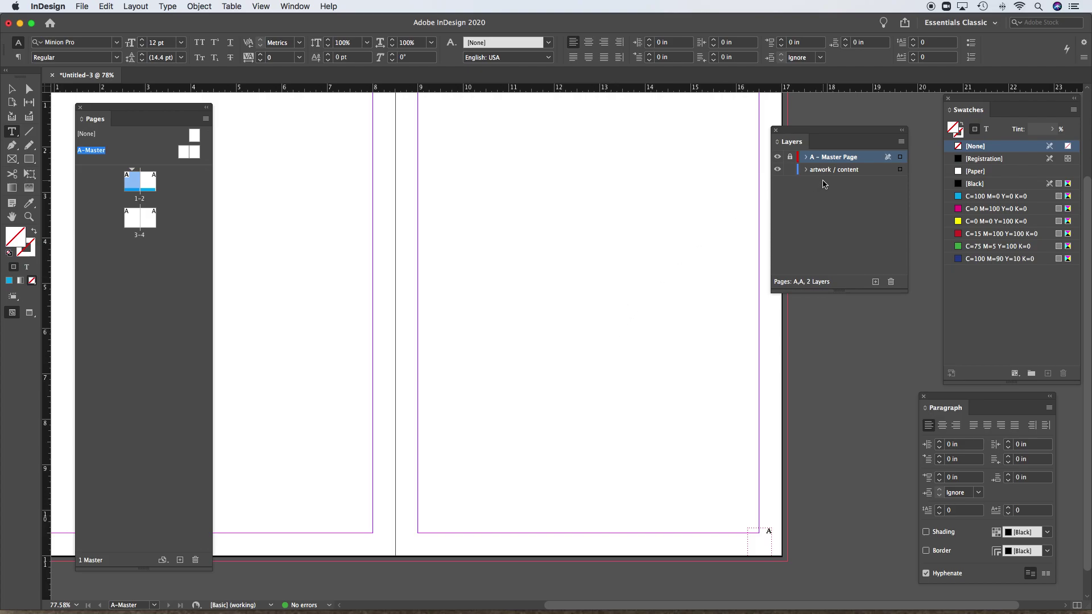
# - Make the artwork / content layer active, go to page 1, and switch back to the Selection tool
pyautogui.click(843, 171)
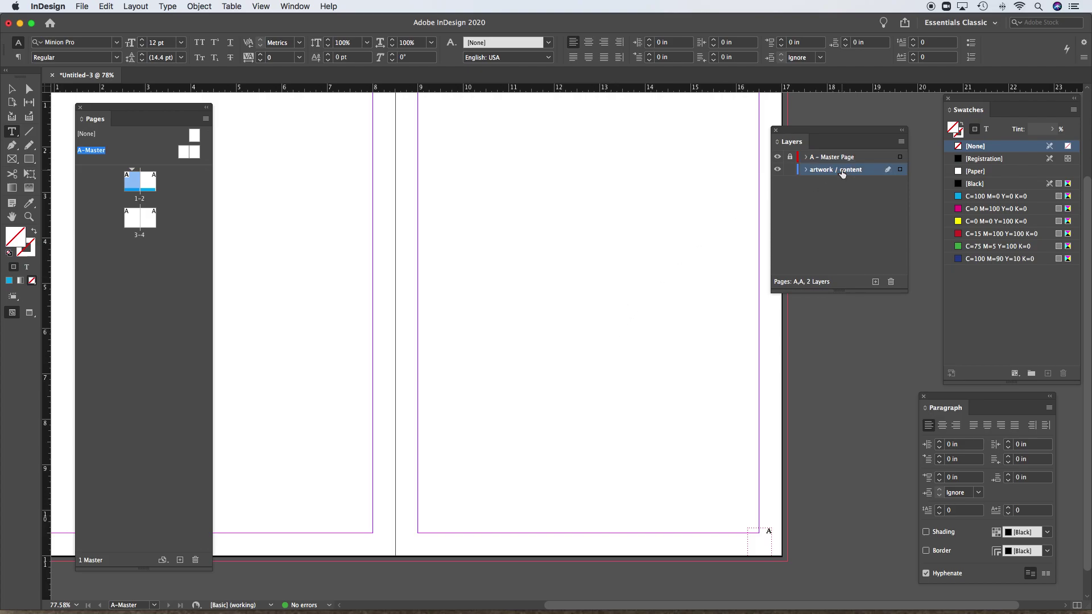
pyautogui.doubleClick(132, 182)
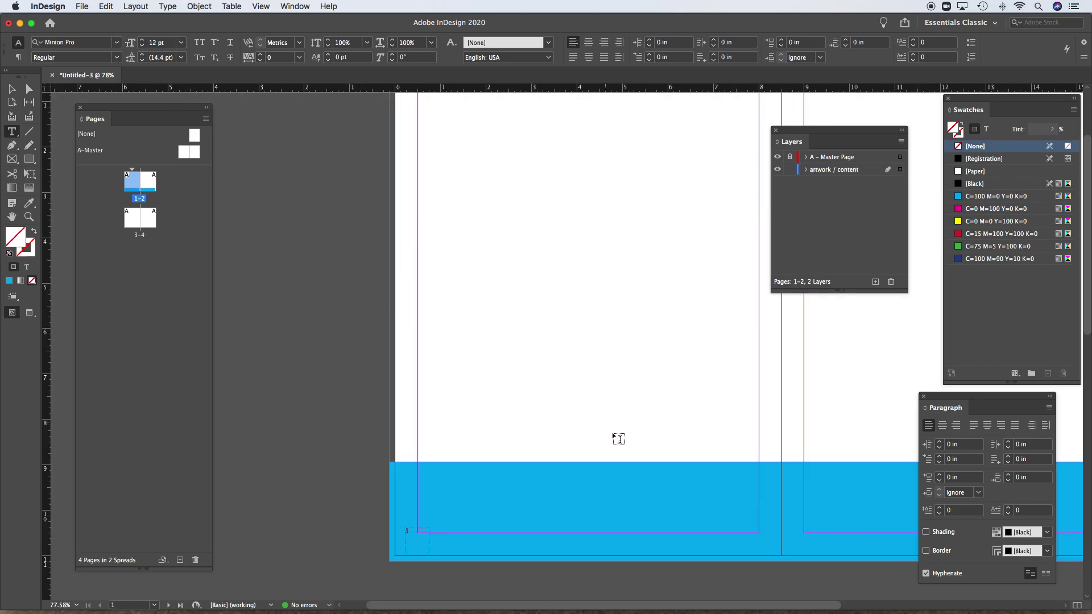
pyautogui.press('v')
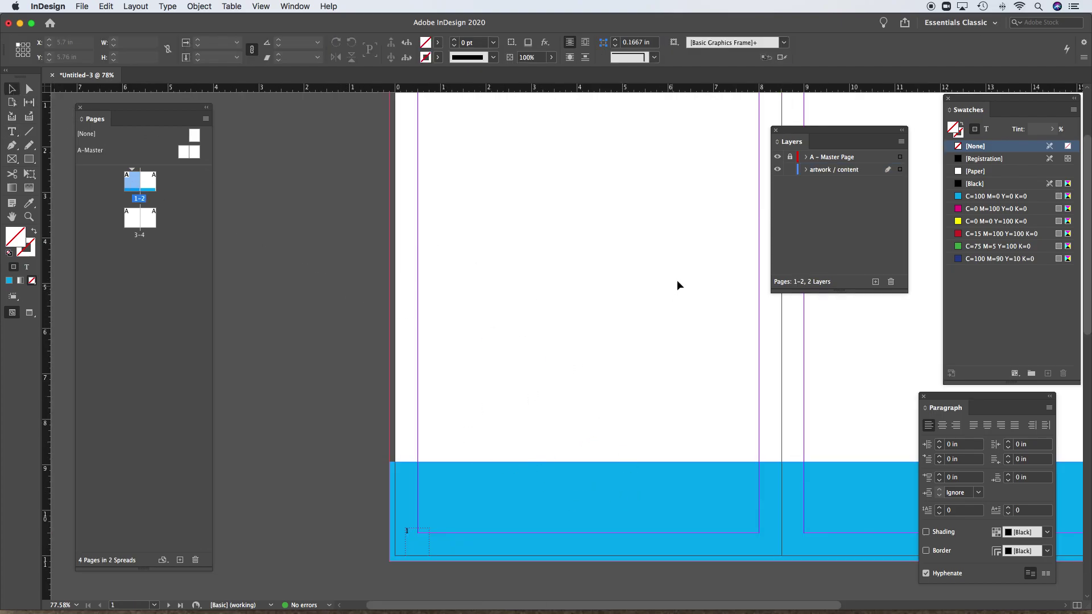
# - Examine the page numbers over the cyan rectangle on pages 1–2 and at the foot of pages 3–4
pyautogui.moveTo(678, 445); pyautogui.dragTo(560, 309)
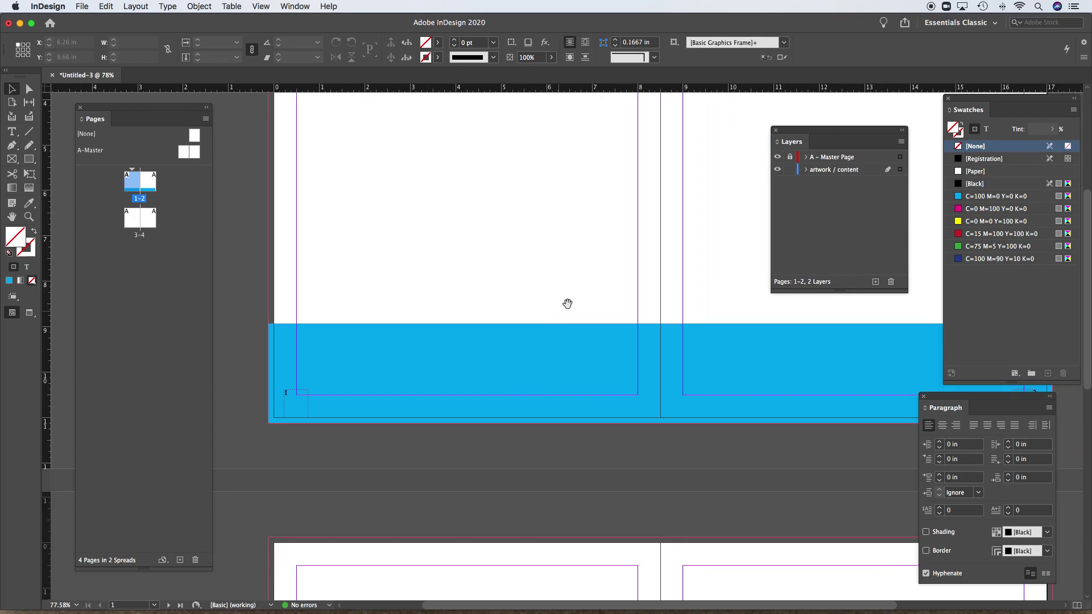
pyautogui.scroll(-1, 524, 351)
pyautogui.hscroll(-1, 524, 350)
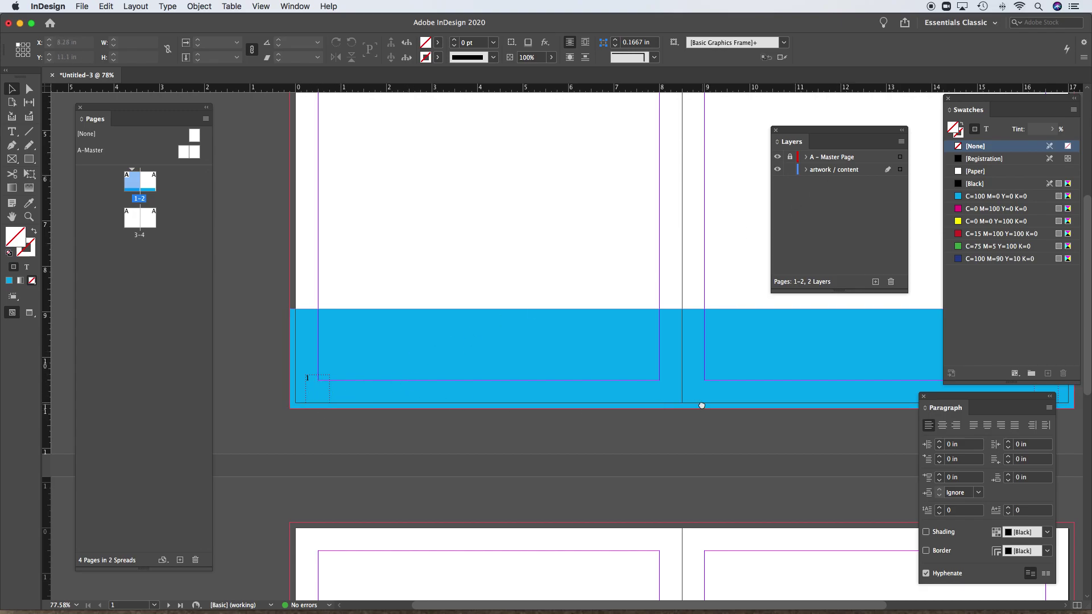
pyautogui.hscroll(5, 707, 402)
pyautogui.scroll(-5, 532, 395)
pyautogui.hscroll(-4, 694, 277)
pyautogui.scroll(-2, 658, 273)
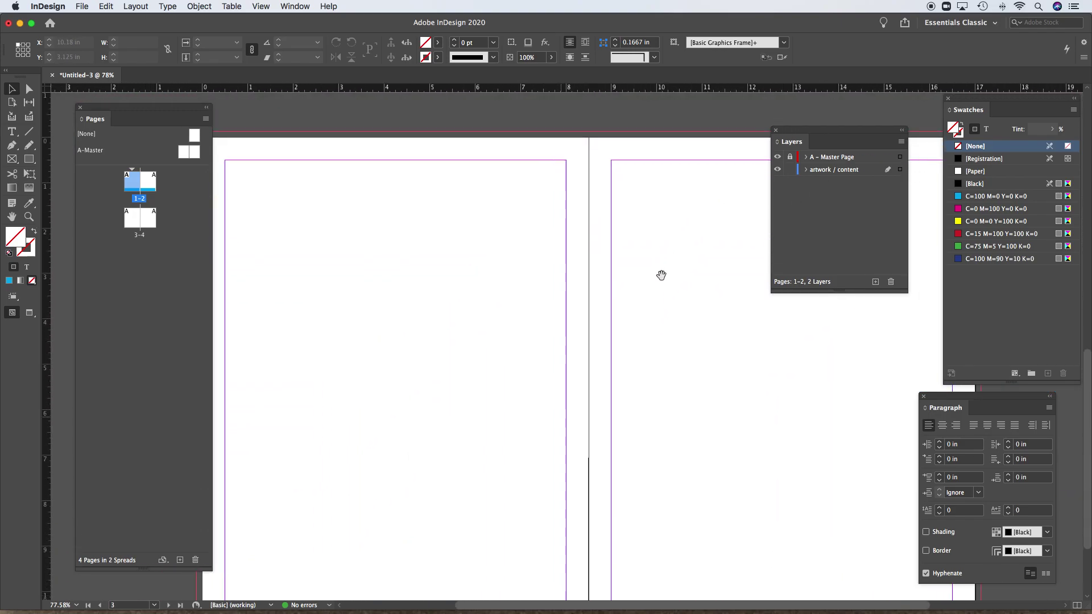
pyautogui.scroll(4, 604, 321)
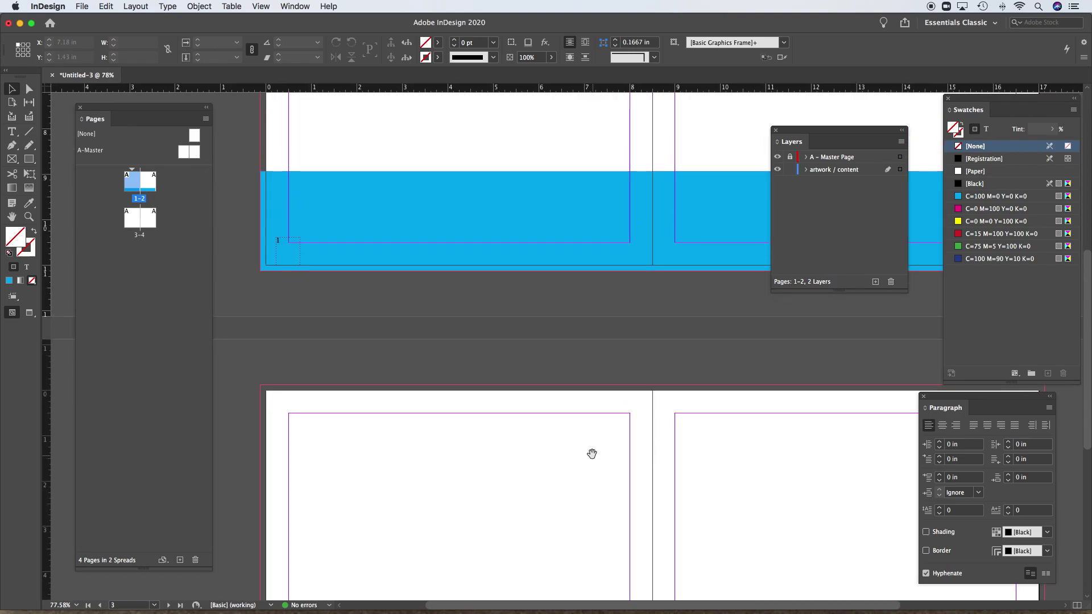
pyautogui.scroll(-7, 593, 393)
pyautogui.scroll(-2, 546, 275)
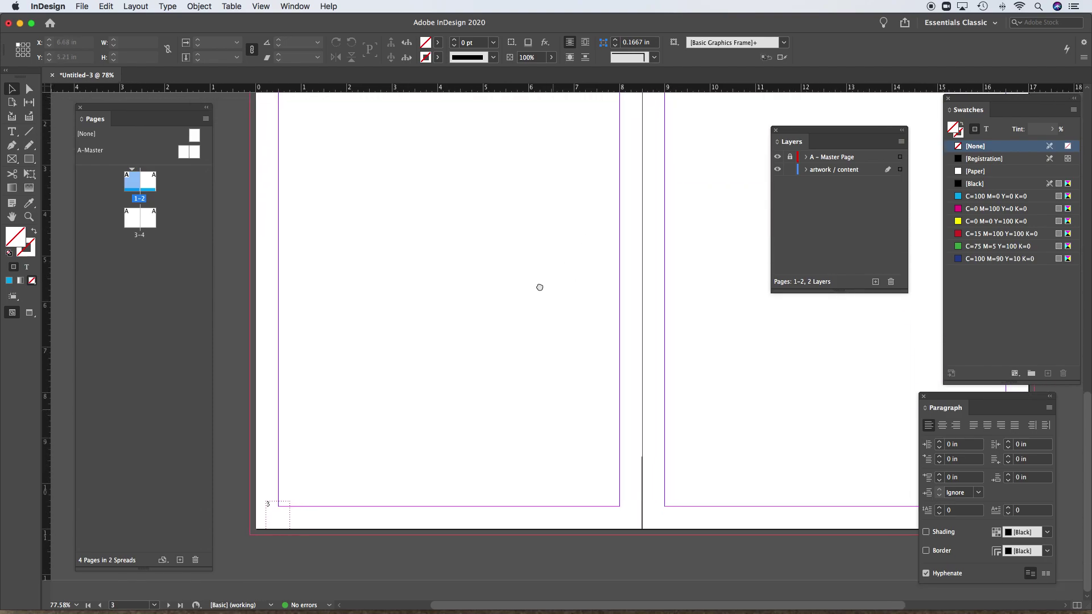
pyautogui.scroll(10, 569, 288)
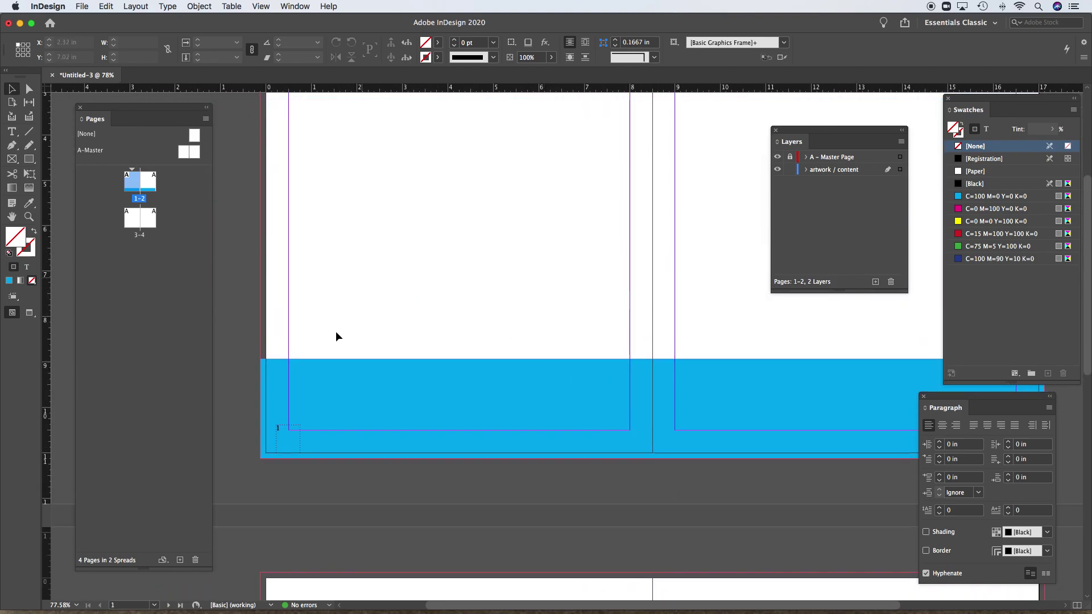
# - On the A-Master spread, unlock and activate the A - Master Page layer, and select the left page's number frame
pyautogui.click(847, 172)
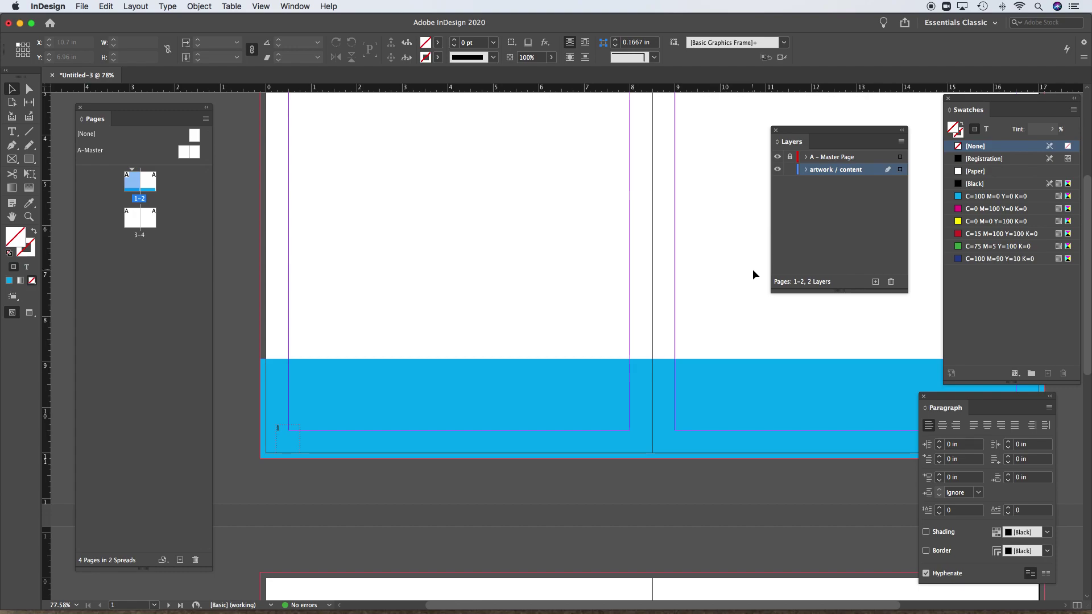
pyautogui.click(185, 153)
pyautogui.doubleClick(185, 153)
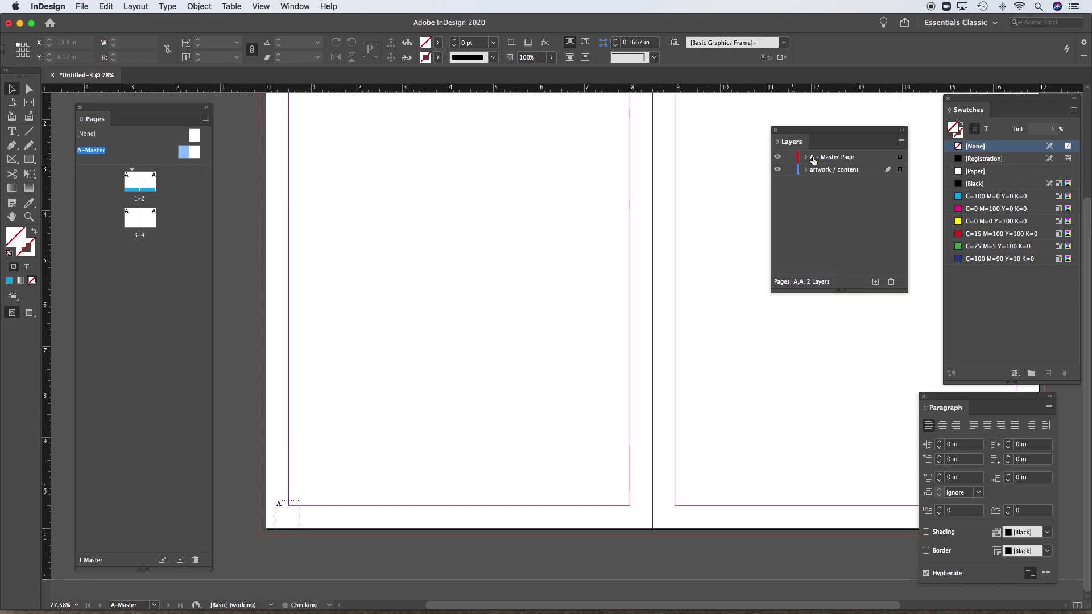
pyautogui.click(850, 161)
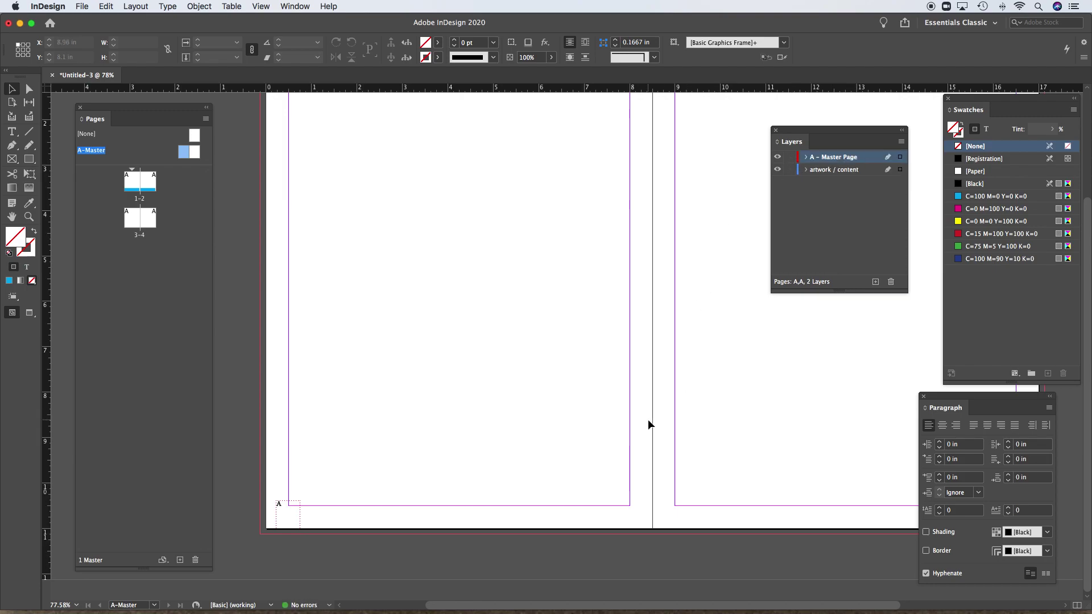
pyautogui.doubleClick(279, 505)
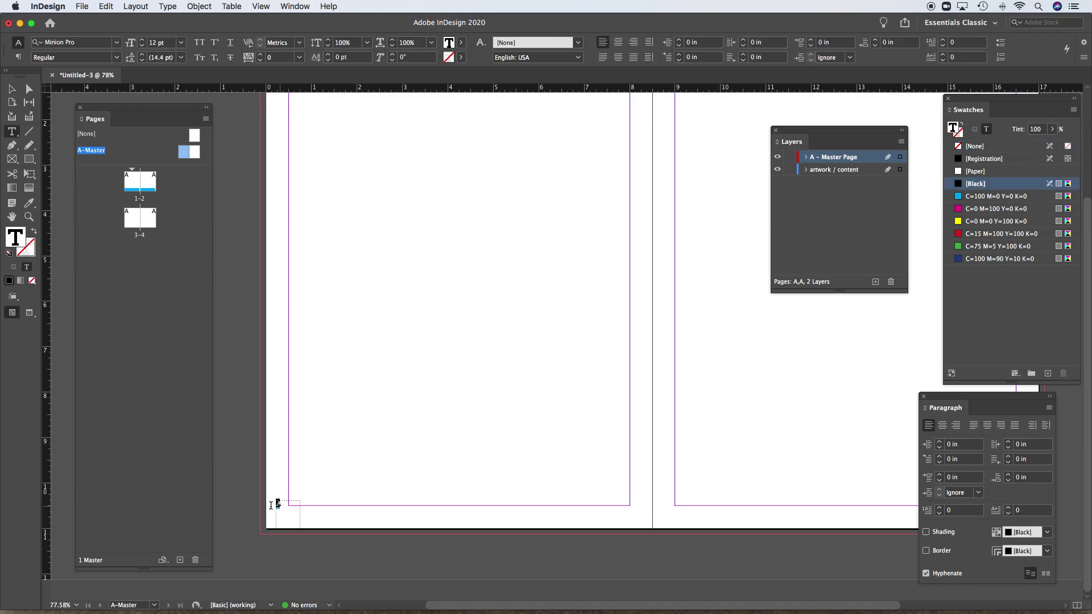
pyautogui.press('Escape')
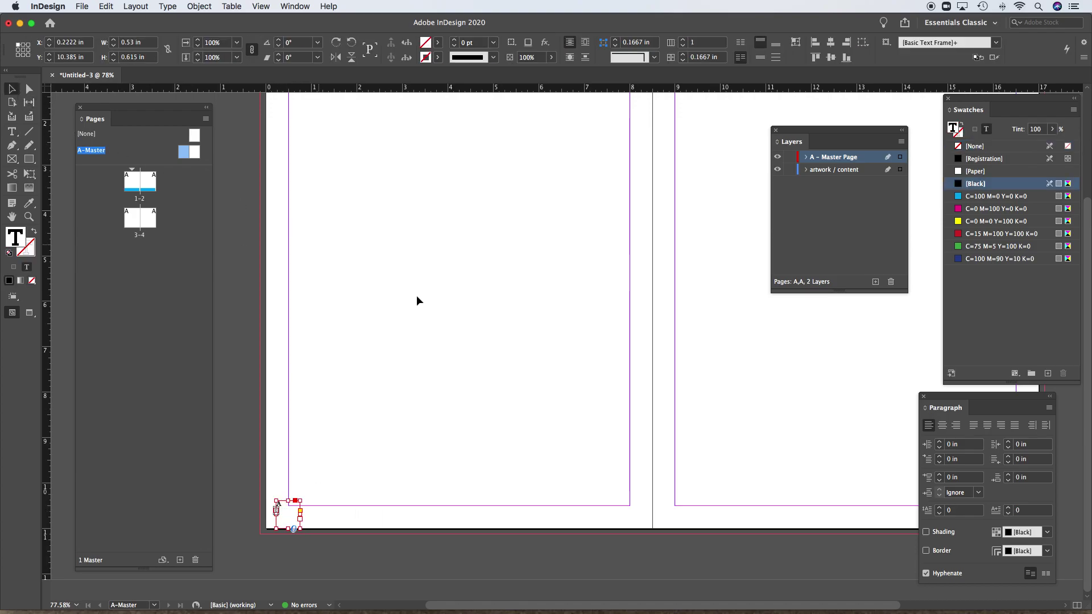